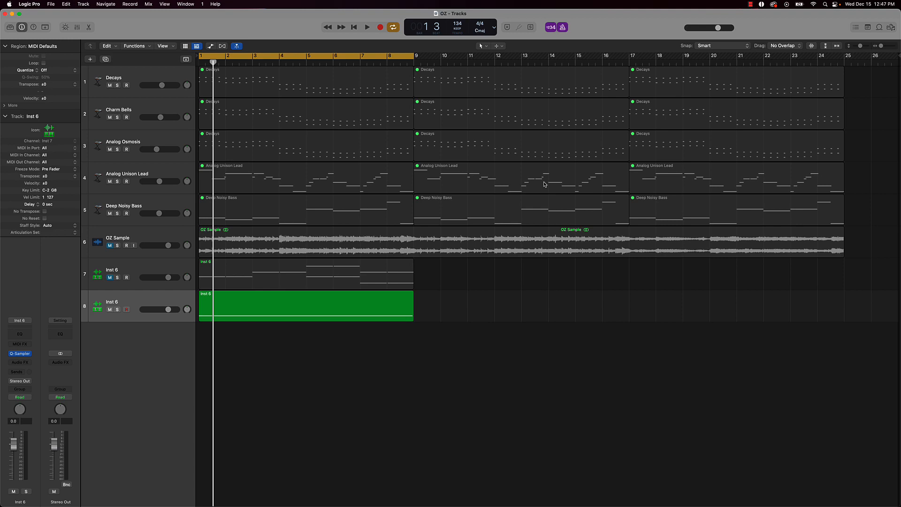
# Play the arrangement from bar 1 to near the end of bar 8, then stop playback
pyautogui.press('Return')
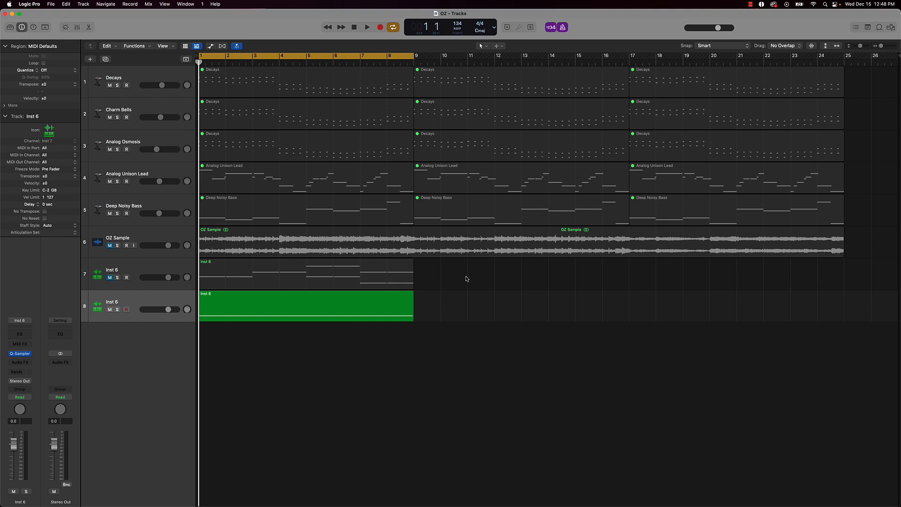
pyautogui.press('space')
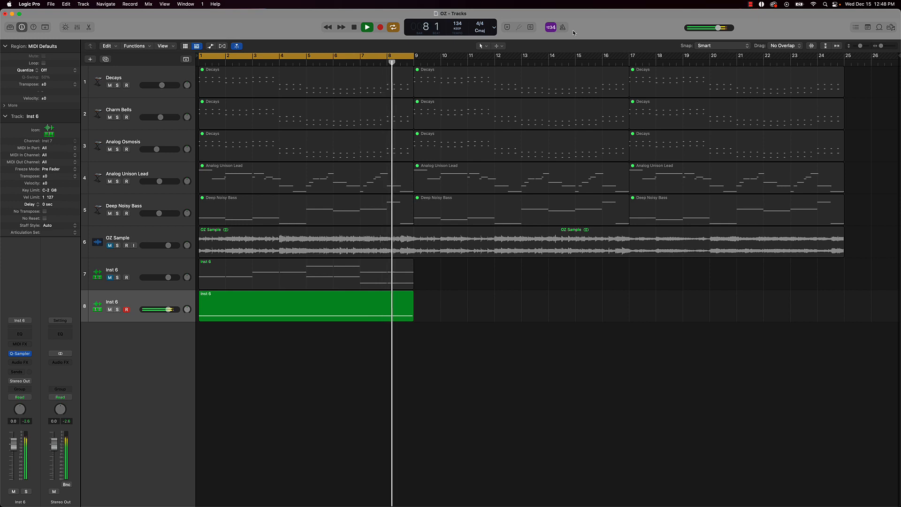
pyautogui.press('space')
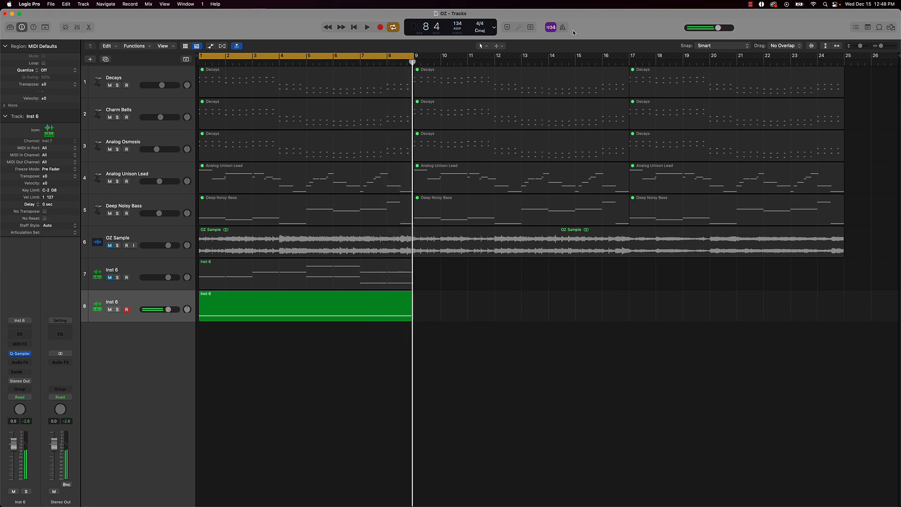
# Create a software instrument track with a stereo Quick Sampler and open the sampler's window
pyautogui.click(90, 60)
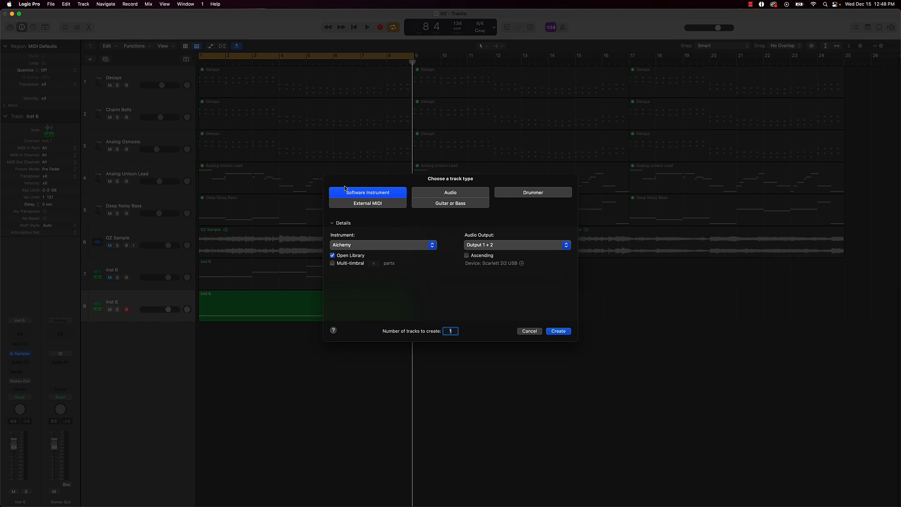
pyautogui.click(353, 245)
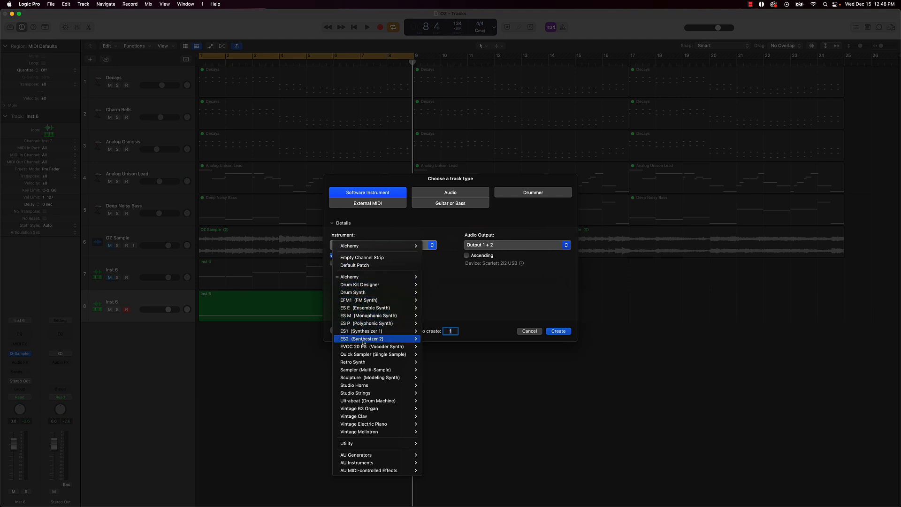
pyautogui.moveTo(404, 354)
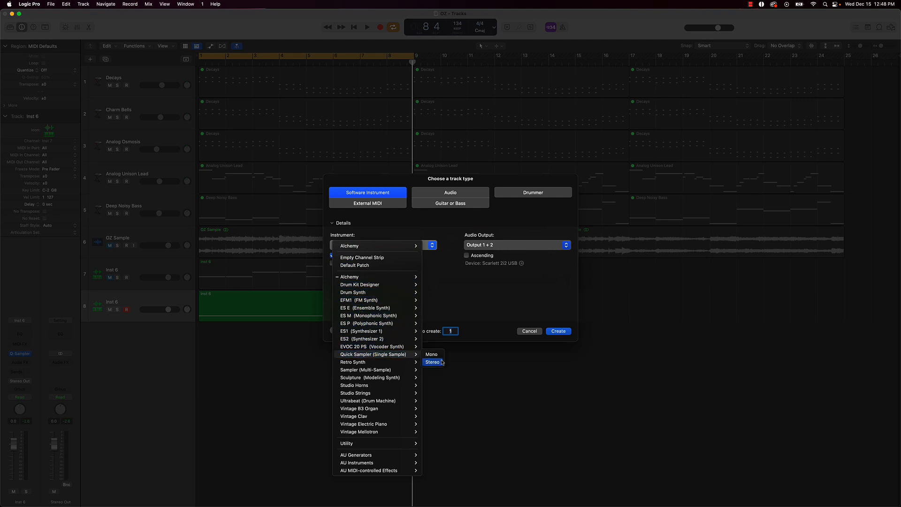
pyautogui.click(433, 362)
pyautogui.click(556, 331)
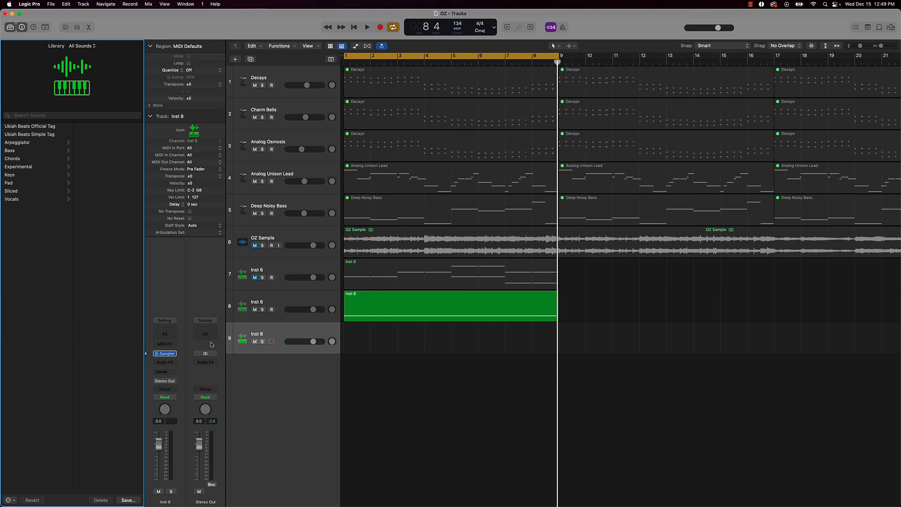
pyautogui.click(165, 354)
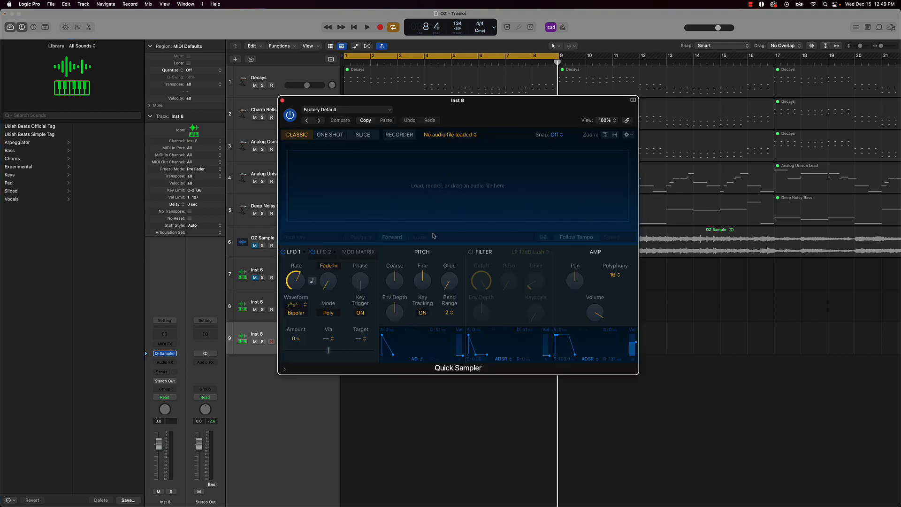
pyautogui.moveTo(523, 109); pyautogui.dragTo(415, 37)
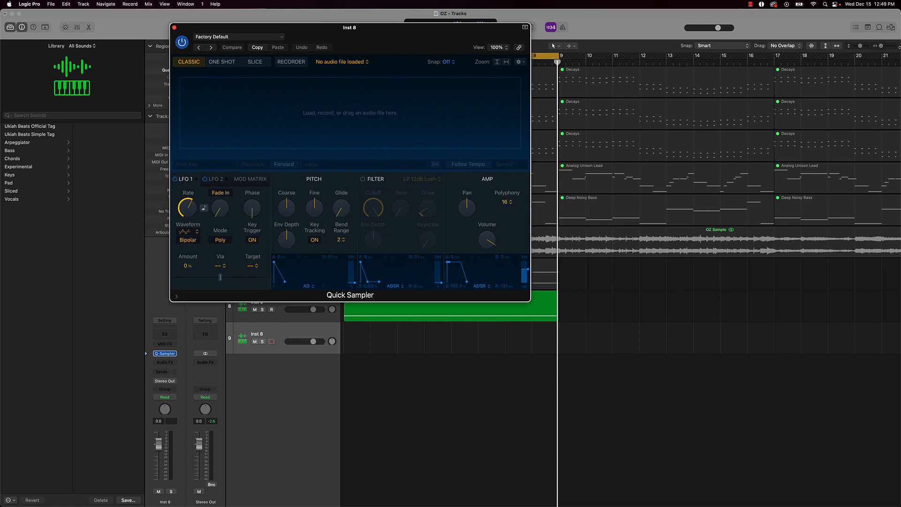
# Show the Apple Loops collection and filter it to the All Drums instrument category and the Hip Hop genre
pyautogui.click(876, 28)
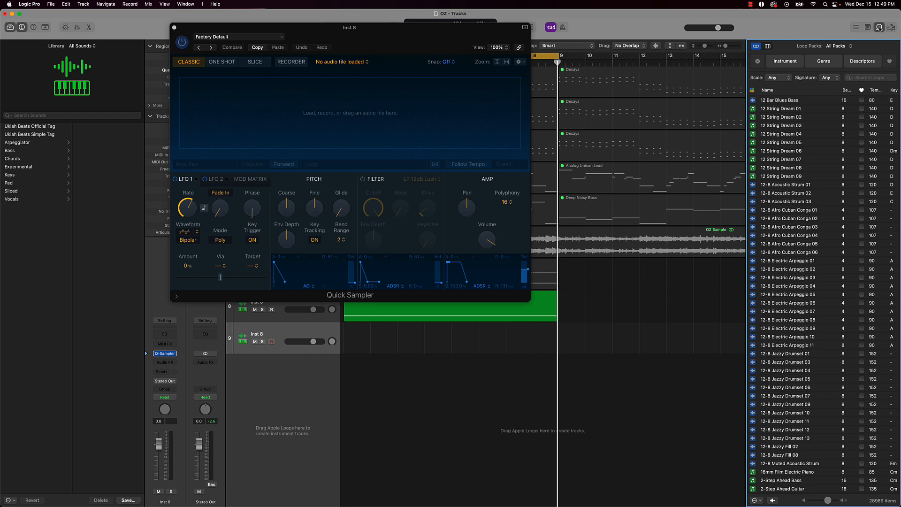
pyautogui.click(793, 64)
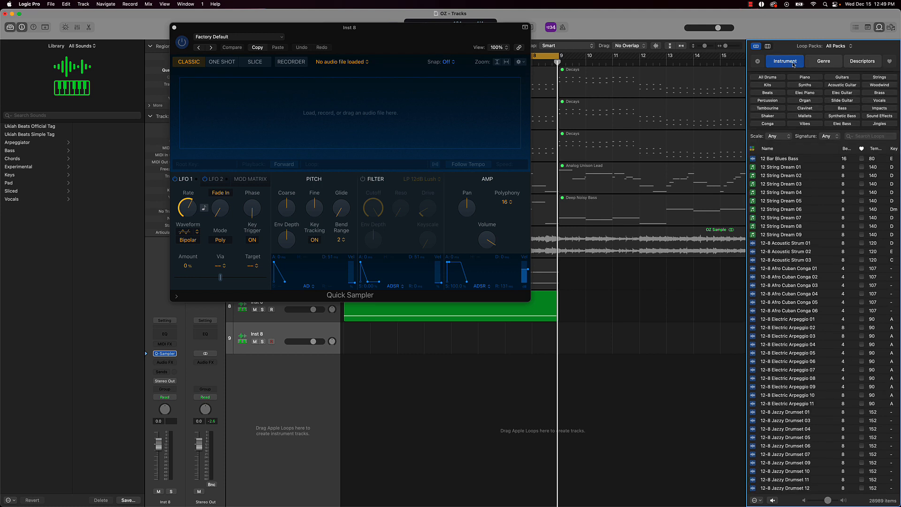
pyautogui.click(774, 87)
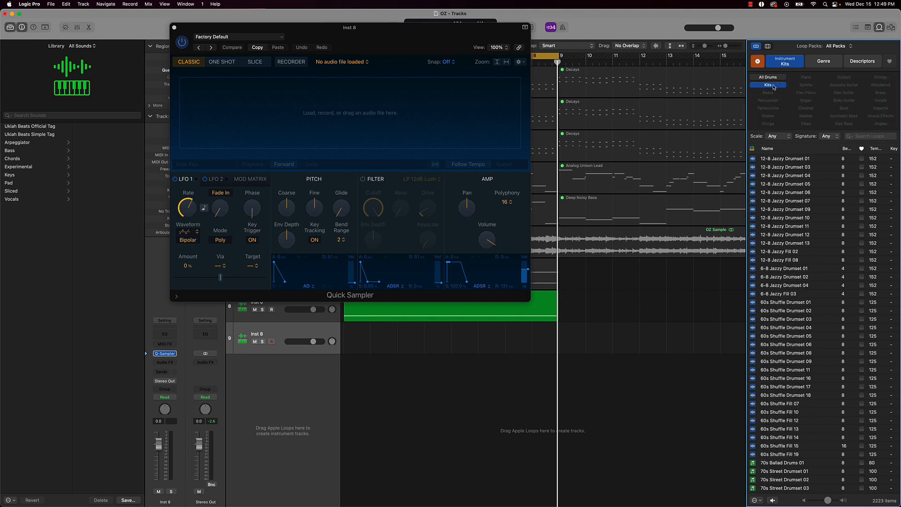
pyautogui.click(768, 77)
pyautogui.click(770, 86)
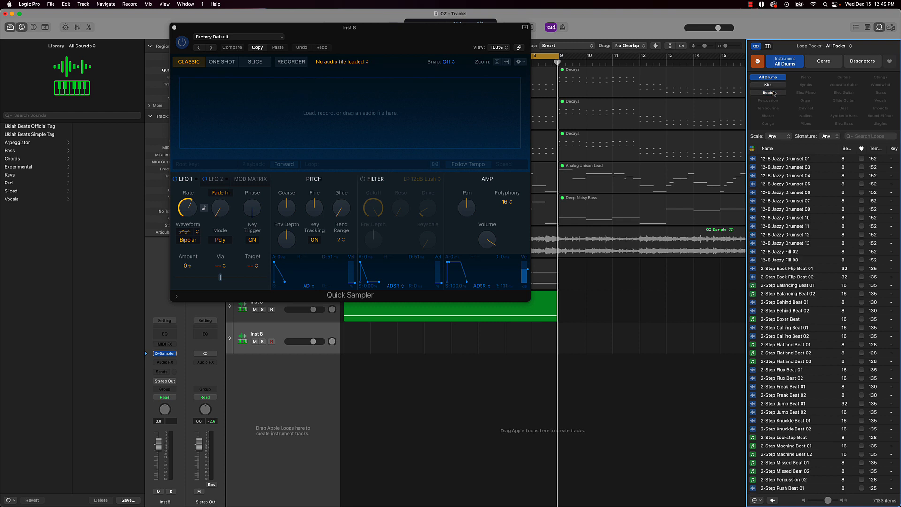
pyautogui.click(828, 65)
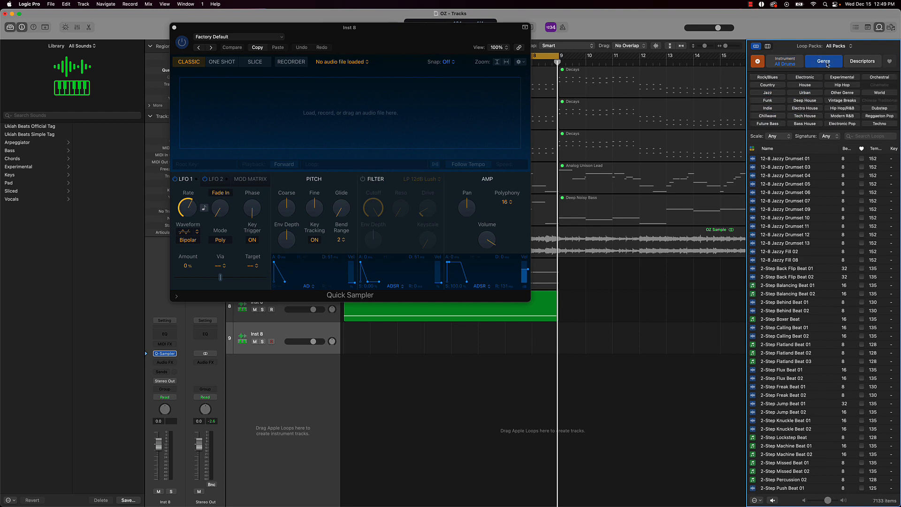
pyautogui.click(843, 86)
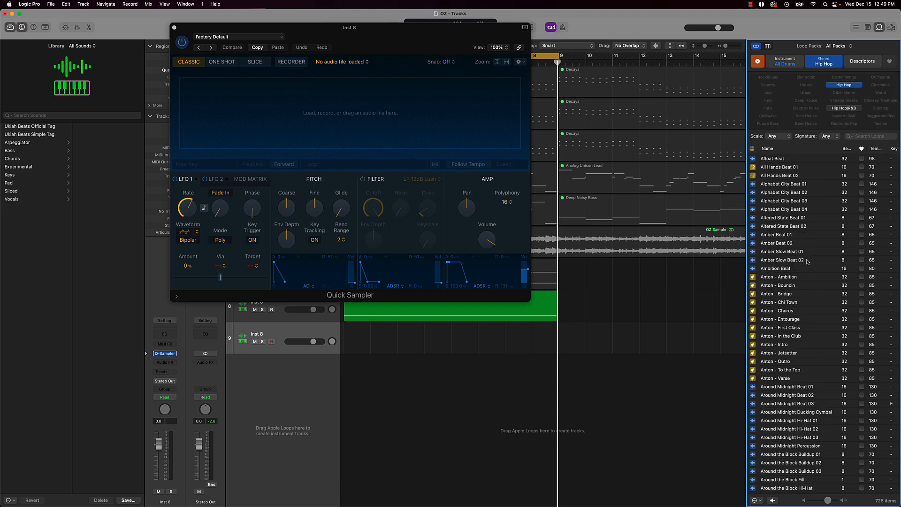
# Search the filtered loops for "clap" and load South City Clap into Quick Sampler
pyautogui.scroll(-15, 812, 259)
pyautogui.scroll(-20, 811, 259)
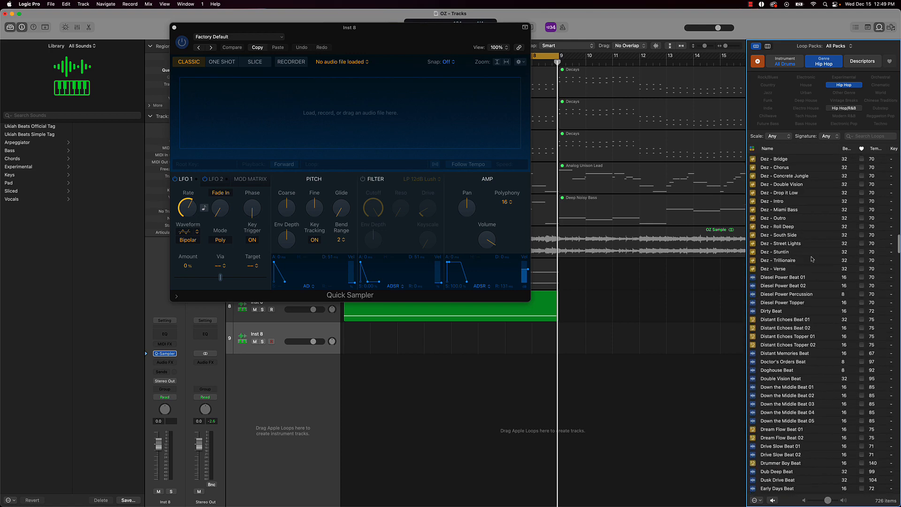
pyautogui.scroll(-15, 812, 259)
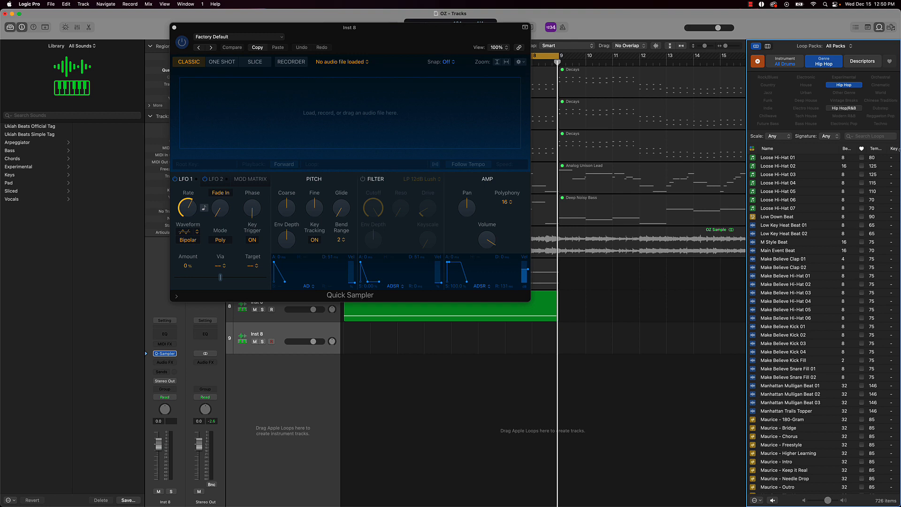
pyautogui.click(869, 137)
pyautogui.write('clap')
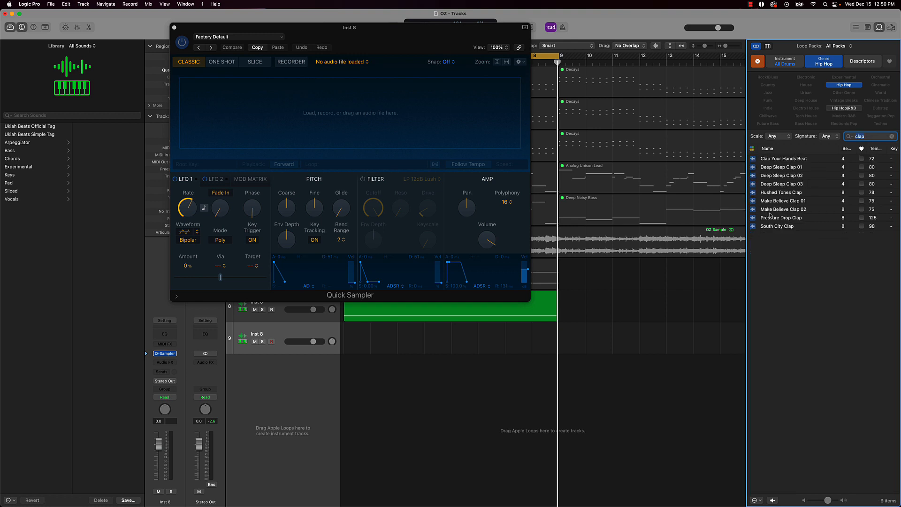
pyautogui.click(775, 227)
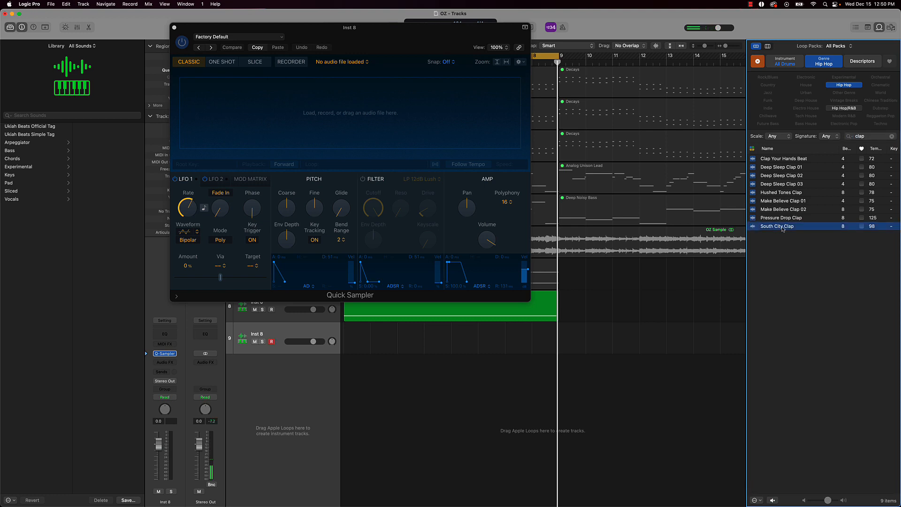
pyautogui.moveTo(778, 229); pyautogui.dragTo(283, 101)
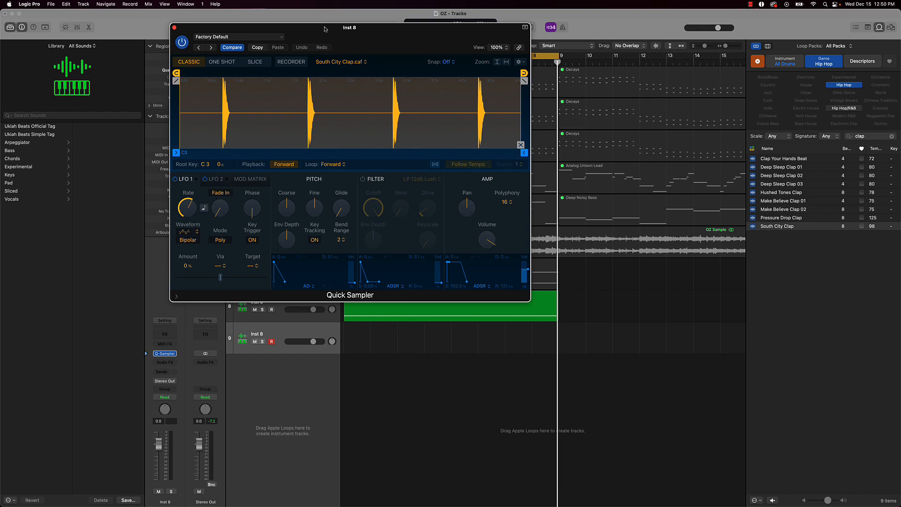
pyautogui.moveTo(326, 31); pyautogui.dragTo(501, 77)
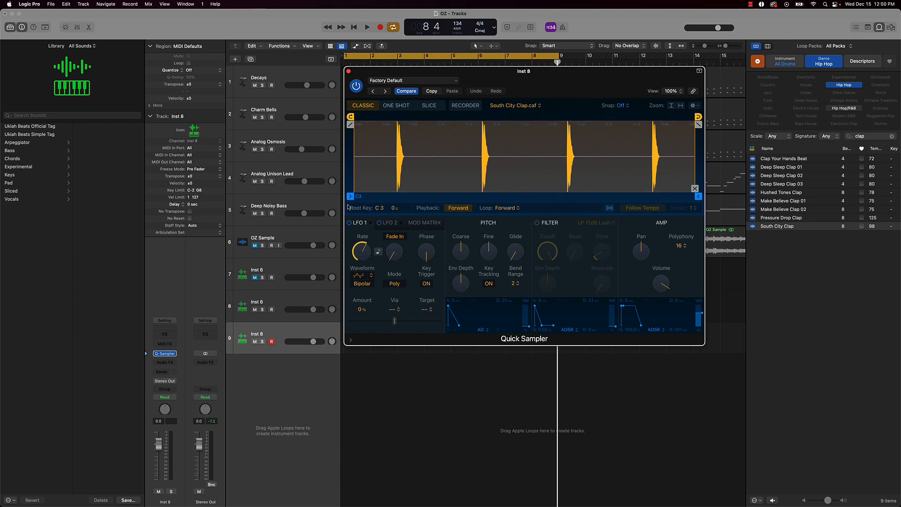
pyautogui.click(394, 106)
pyautogui.click(429, 106)
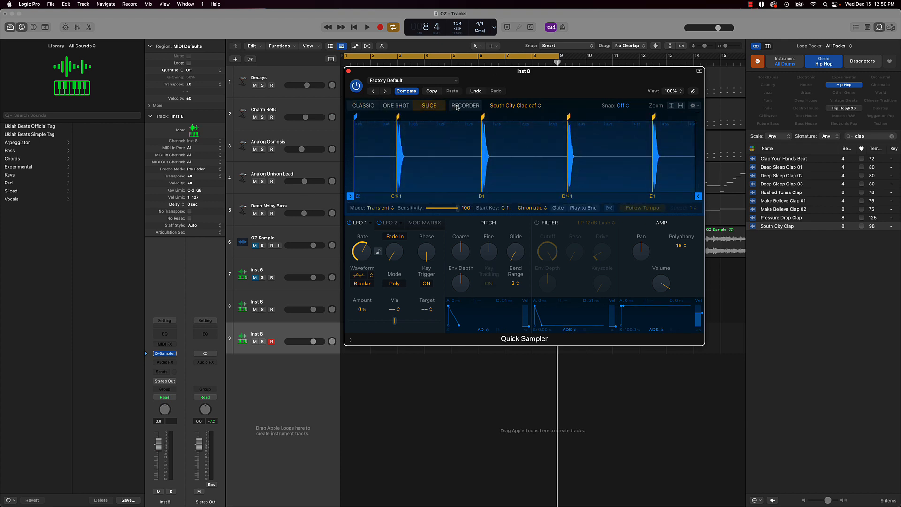
pyautogui.click(372, 106)
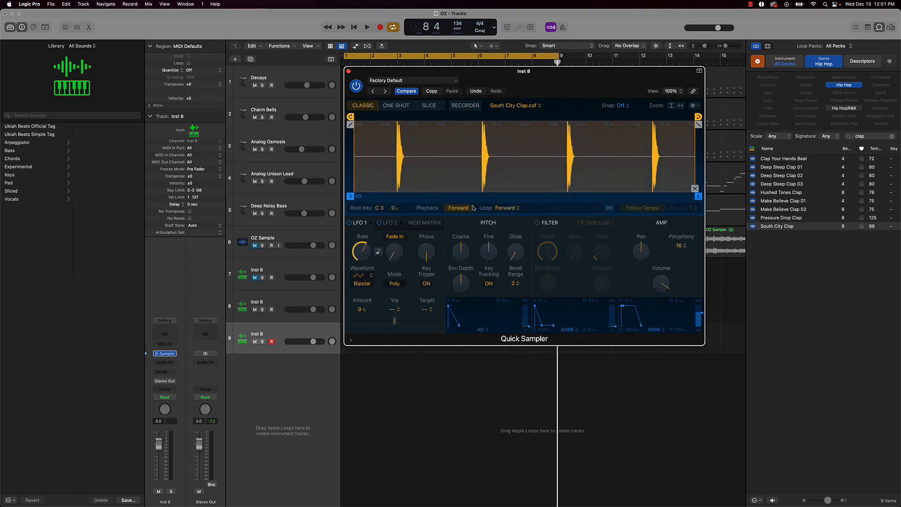
# Set the clap sample to No Loop and trim its start to the first clap's onset, at about 0.614 s
pyautogui.click(510, 208)
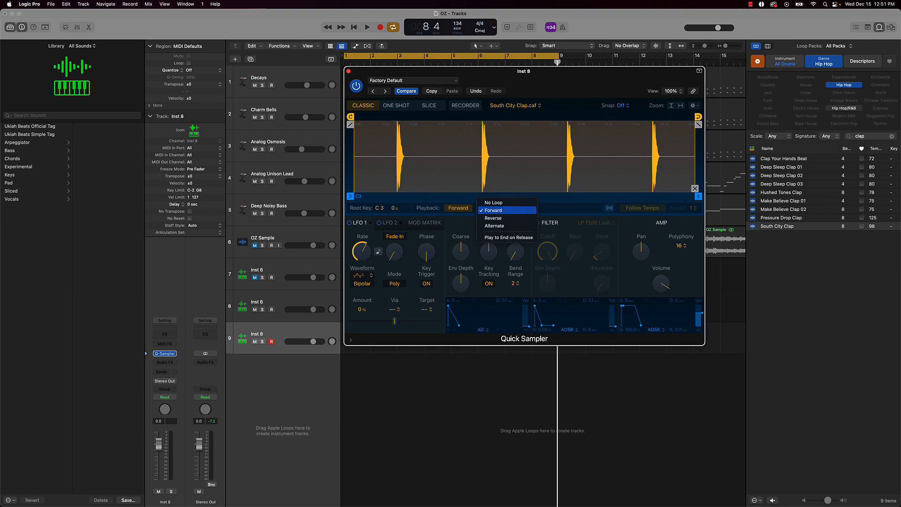
pyautogui.click(502, 202)
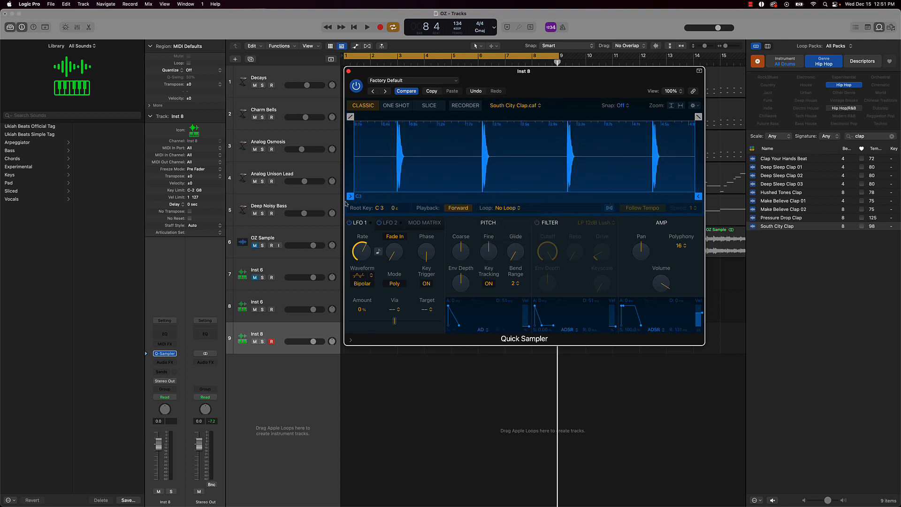
pyautogui.moveTo(350, 197); pyautogui.dragTo(400, 197)
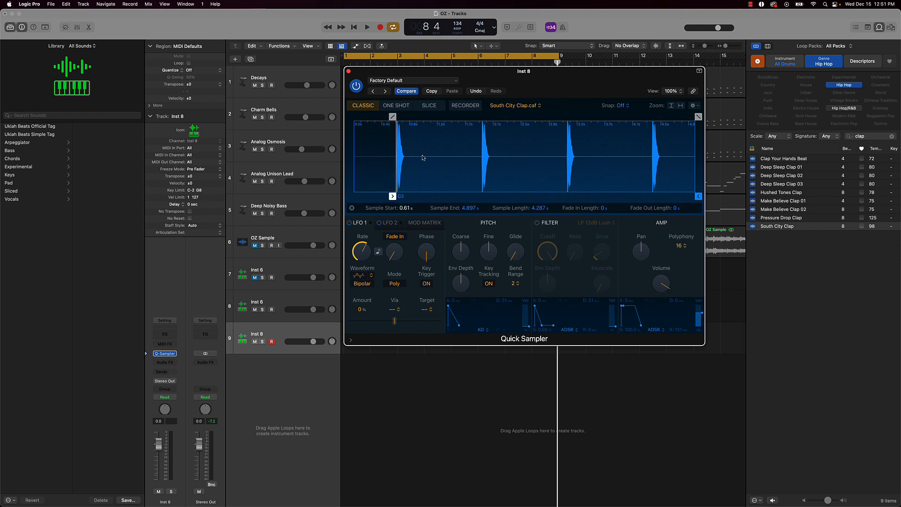
pyautogui.scroll(8, 426, 157)
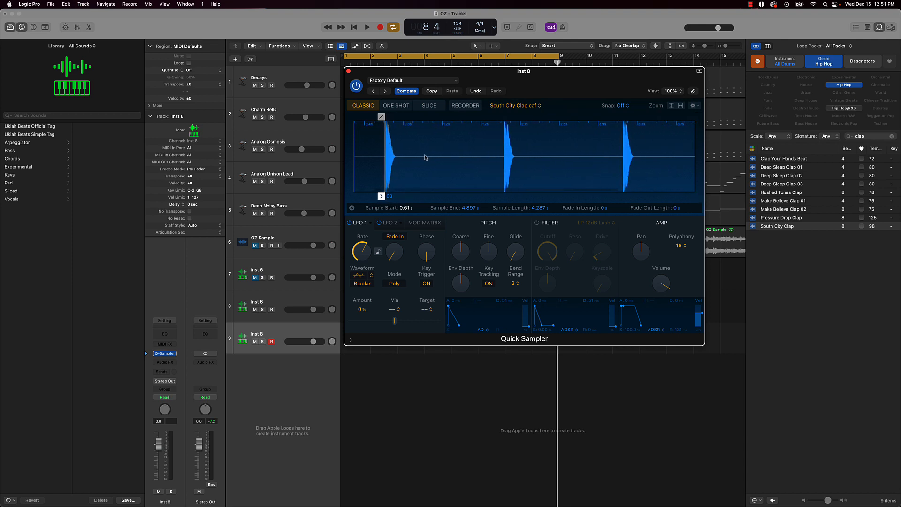
pyautogui.scroll(8, 480, 160)
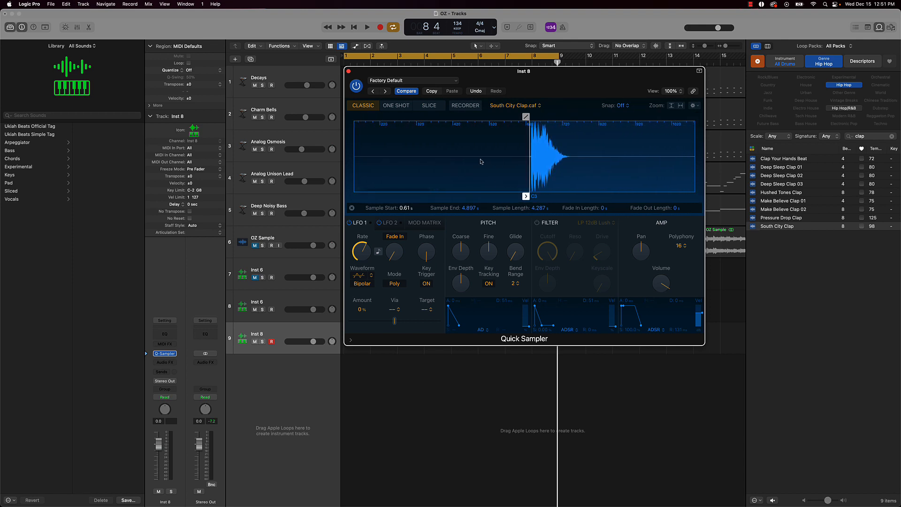
pyautogui.scroll(5, 481, 161)
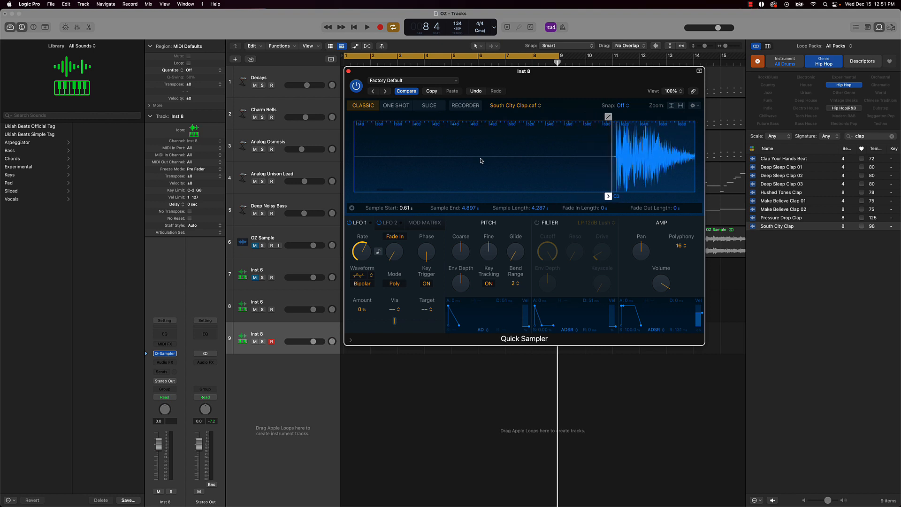
pyautogui.hscroll(6, 513, 164)
pyautogui.hscroll(2, 457, 168)
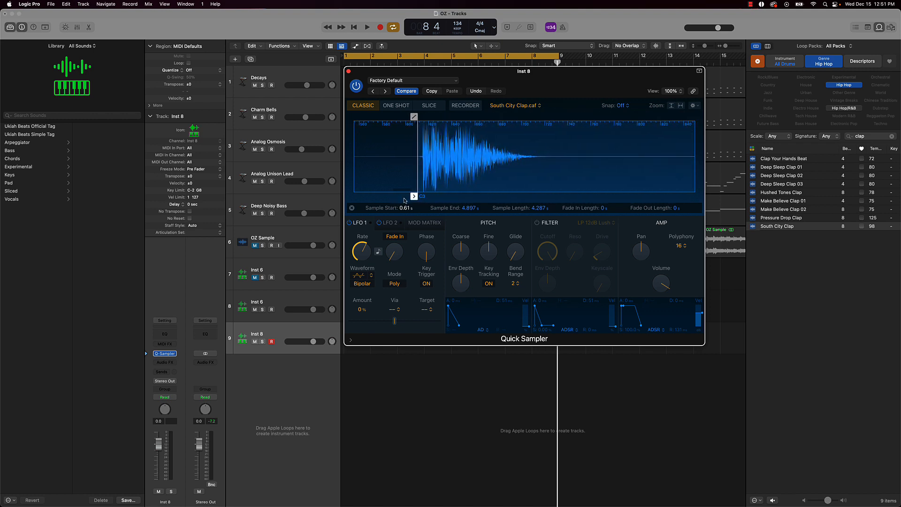
pyautogui.moveTo(414, 196); pyautogui.dragTo(419, 195)
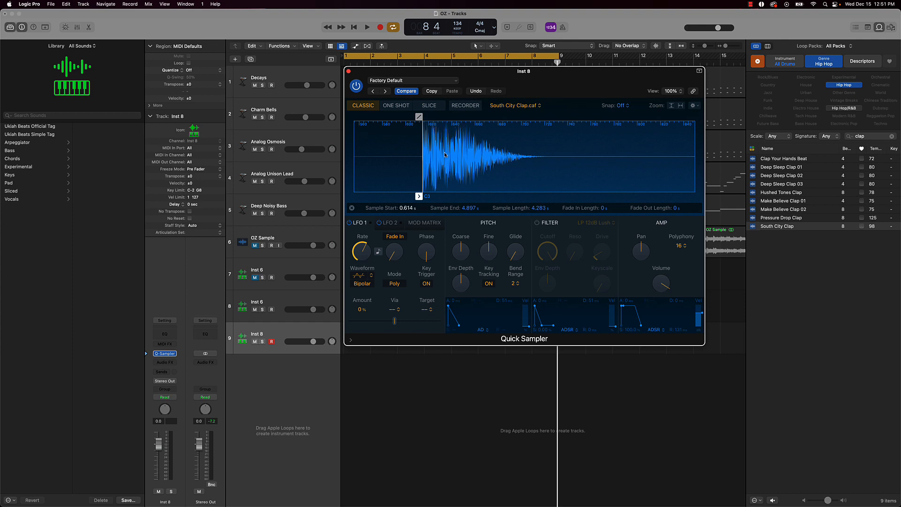
# Trim the sample end to just before the second clap, at about 1.749 s, and add a fade-out of about 0.299 s
pyautogui.scroll(-10, 493, 169)
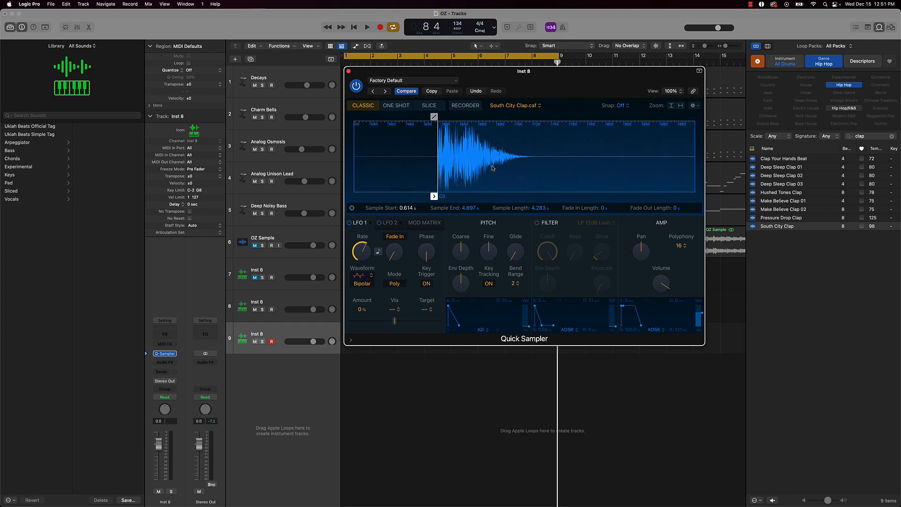
pyautogui.scroll(-10, 586, 172)
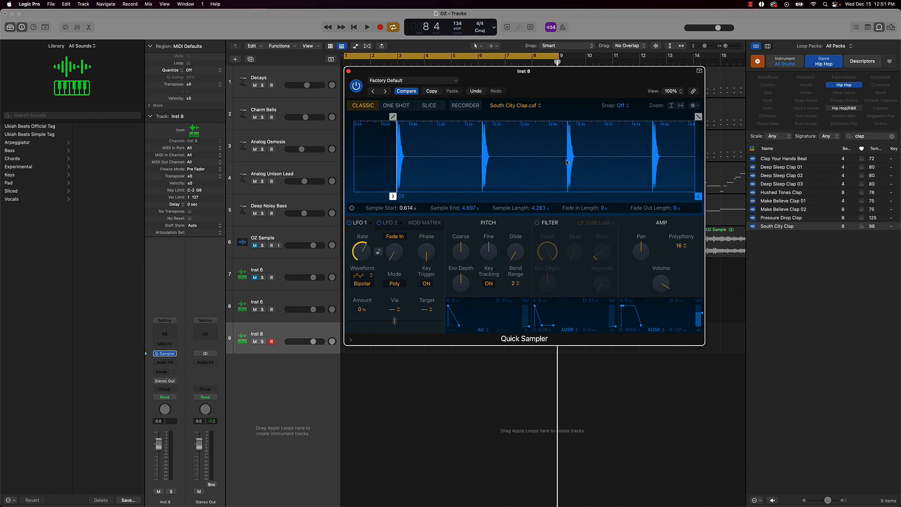
pyautogui.moveTo(699, 196)
pyautogui.mouseDown()
pyautogui.moveTo(455, 186)
pyautogui.moveTo(476, 184)
pyautogui.mouseUp()
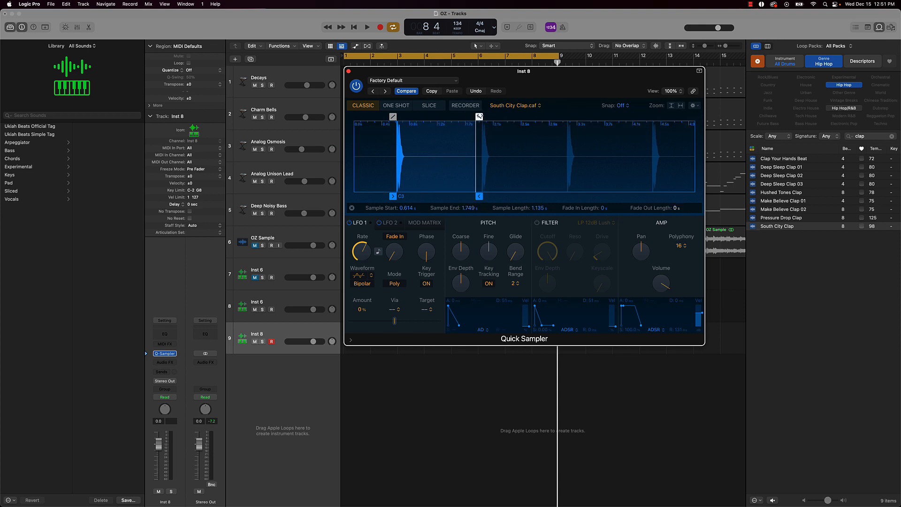
pyautogui.moveTo(479, 116); pyautogui.dragTo(459, 116)
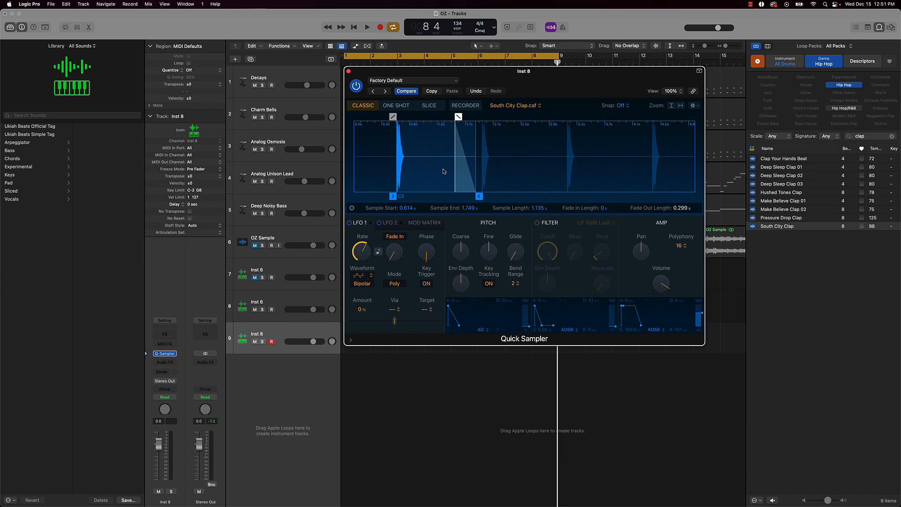
# Show the on-screen piano keyboard beside Quick Sampler and enlarge it with the C2 to C4 range in view
pyautogui.moveTo(596, 86); pyautogui.dragTo(323, 81)
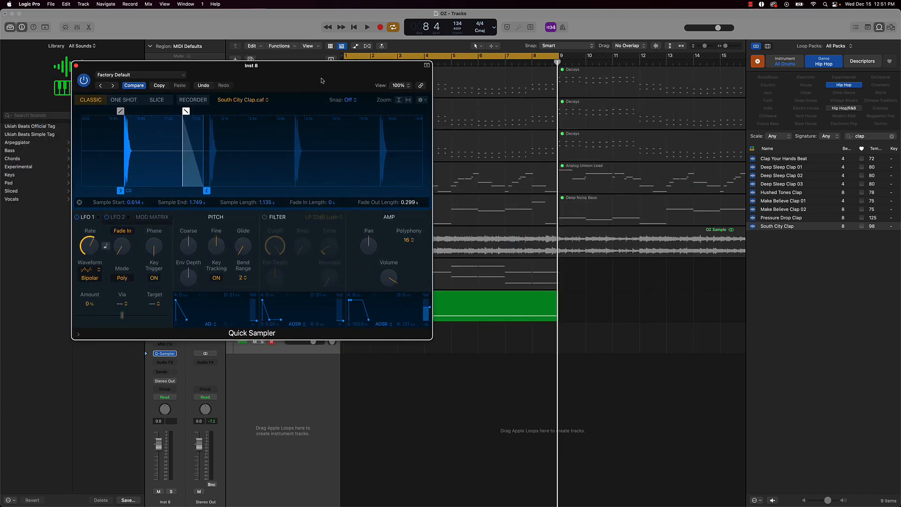
pyautogui.press('super+k')
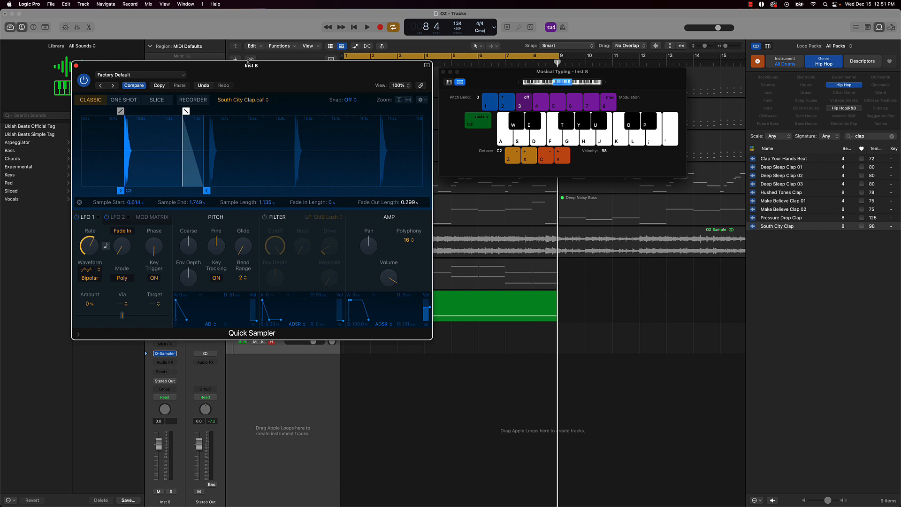
pyautogui.click(449, 82)
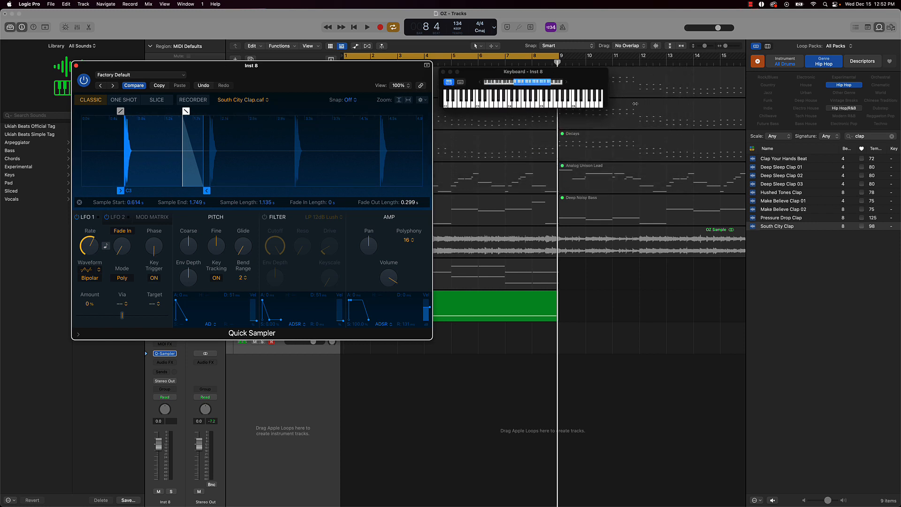
pyautogui.moveTo(635, 103); pyautogui.dragTo(801, 209)
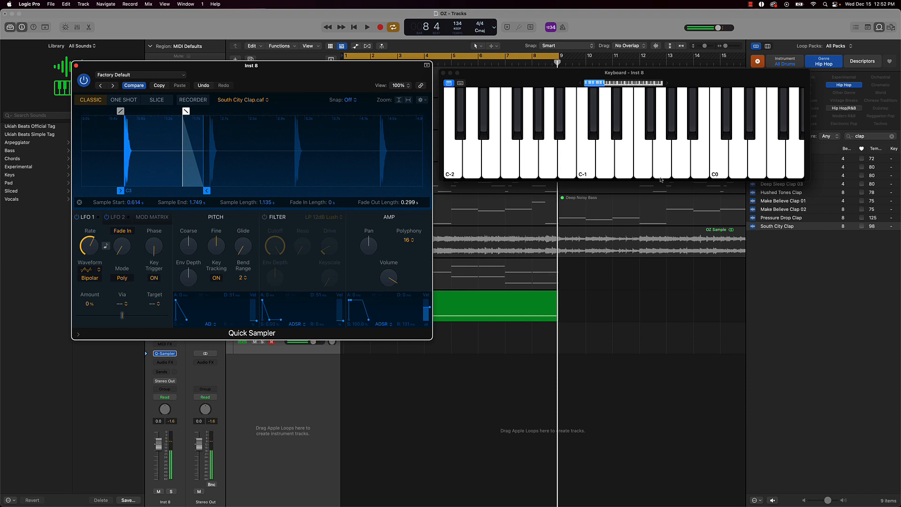
pyautogui.hscroll(10, 607, 146)
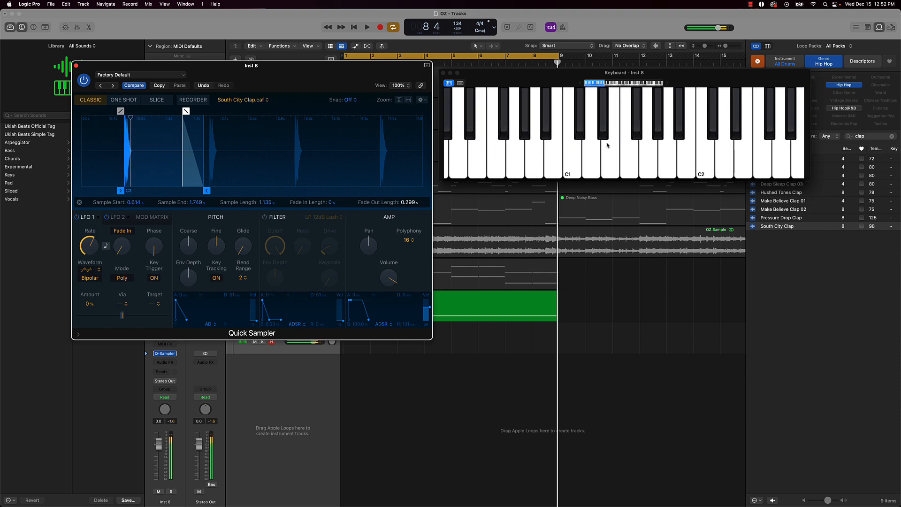
pyautogui.hscroll(5, 607, 145)
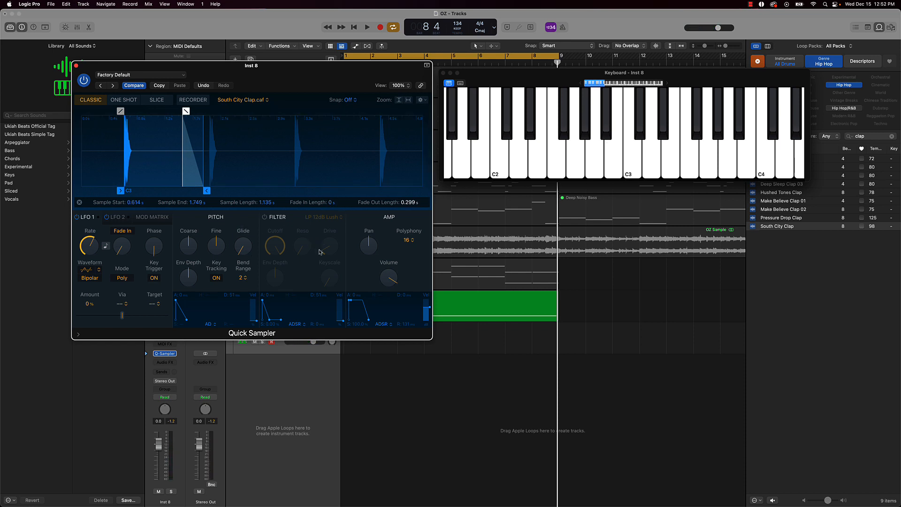
# Raise Quick Sampler's amp volume to about +5 dB and reset the channel's peak level reading
pyautogui.moveTo(387, 268)
pyautogui.moveTo(390, 278); pyautogui.dragTo(400, 246)
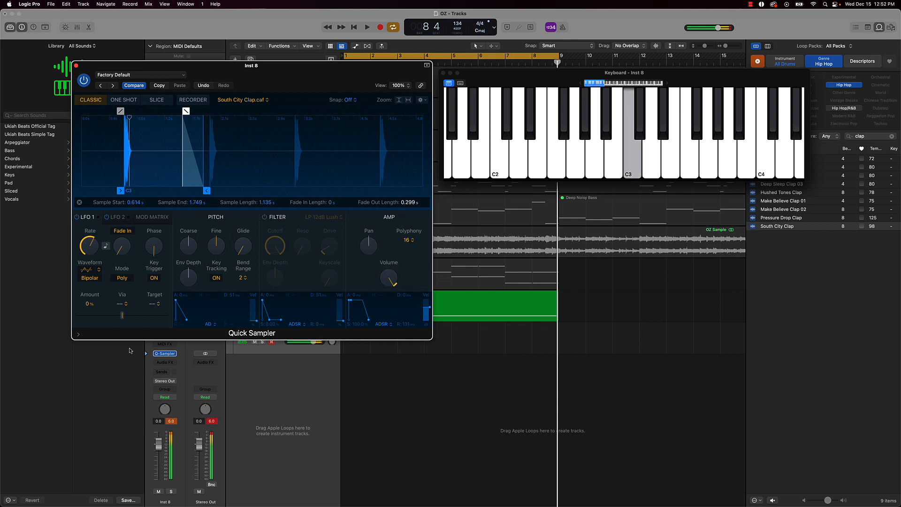
pyautogui.moveTo(390, 281)
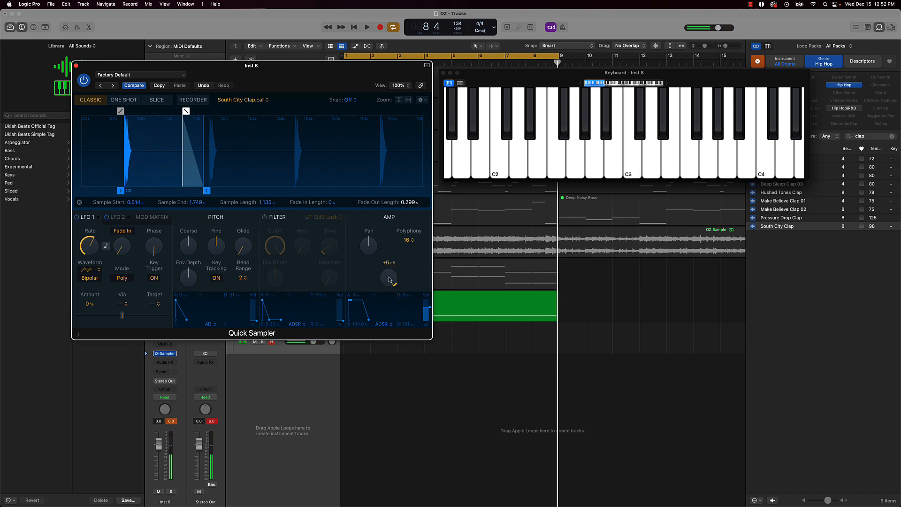
pyautogui.scroll(-2, 389, 281)
pyautogui.scroll(1, 389, 280)
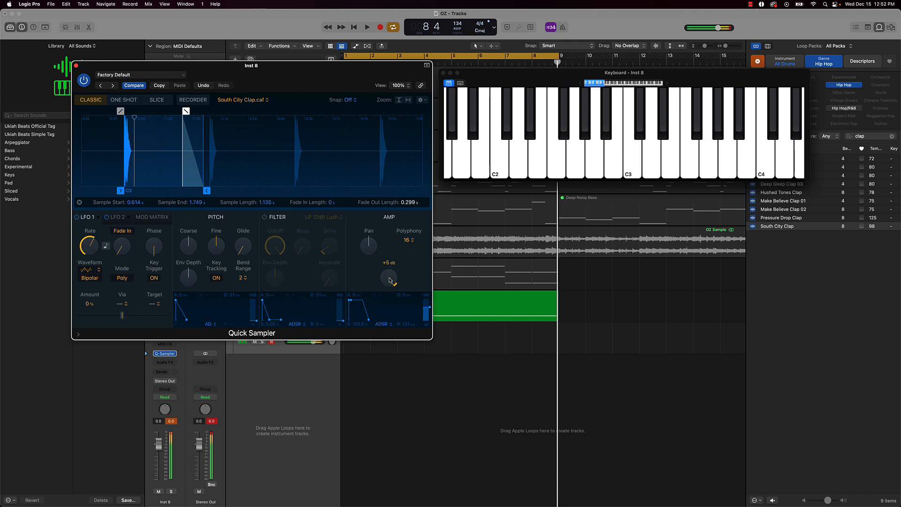
pyautogui.click(171, 422)
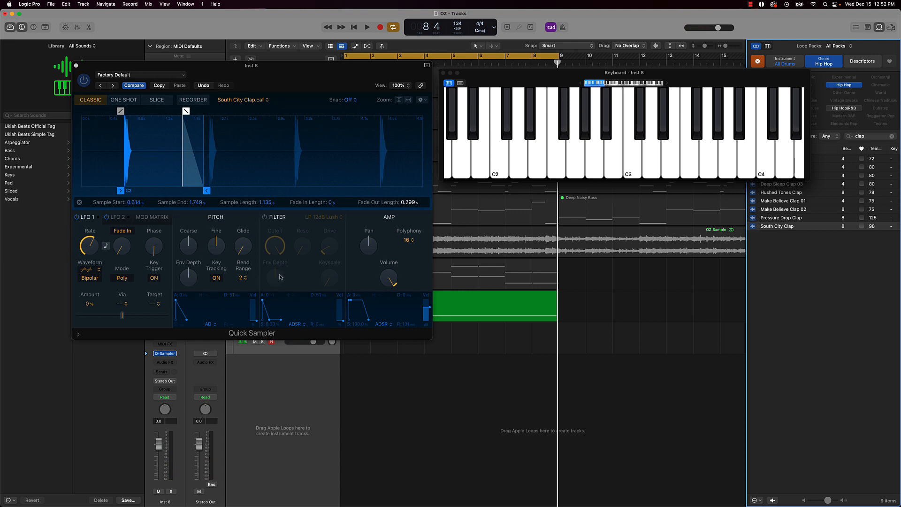
# Turn on Quick Sampler's filter, keeping the cutoff at 100% after trying it lower, and set the drive to 30.7%
pyautogui.click(264, 217)
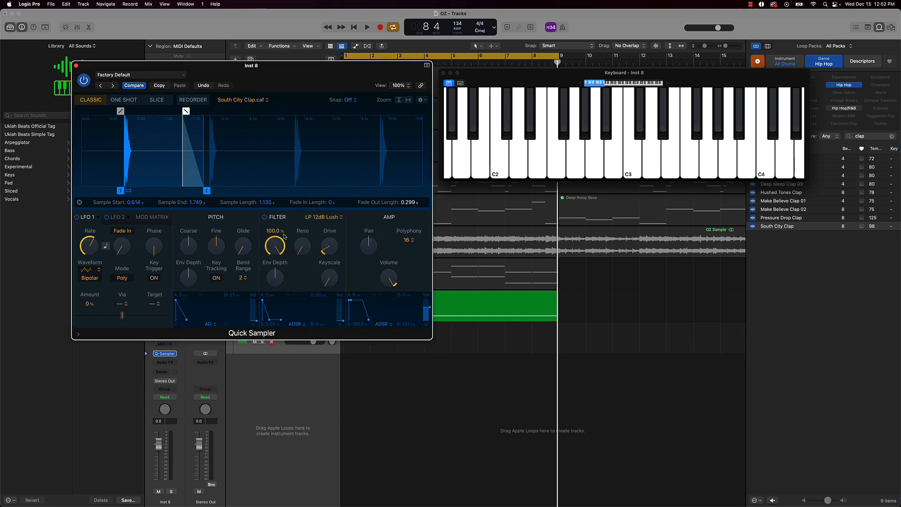
pyautogui.moveTo(281, 250); pyautogui.dragTo(278, 282)
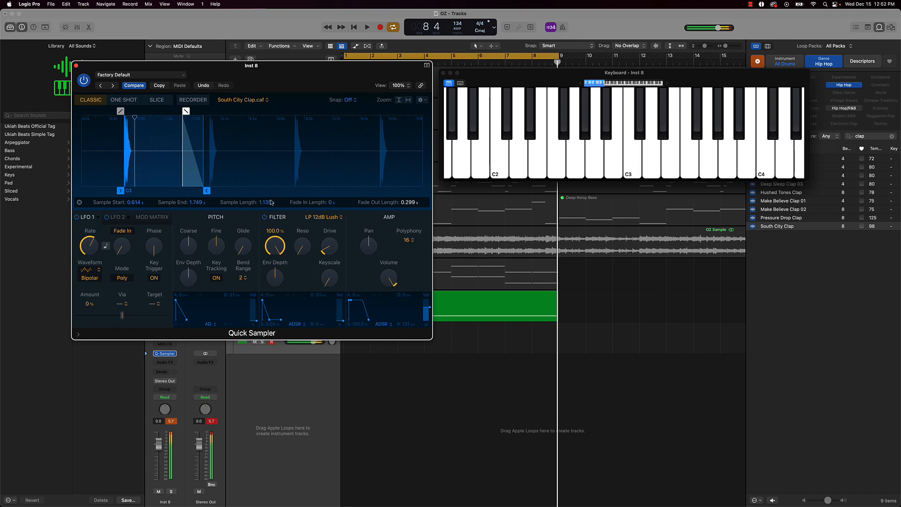
pyautogui.moveTo(275, 248); pyautogui.dragTo(270, 220)
pyautogui.moveTo(327, 252); pyautogui.dragTo(323, 229)
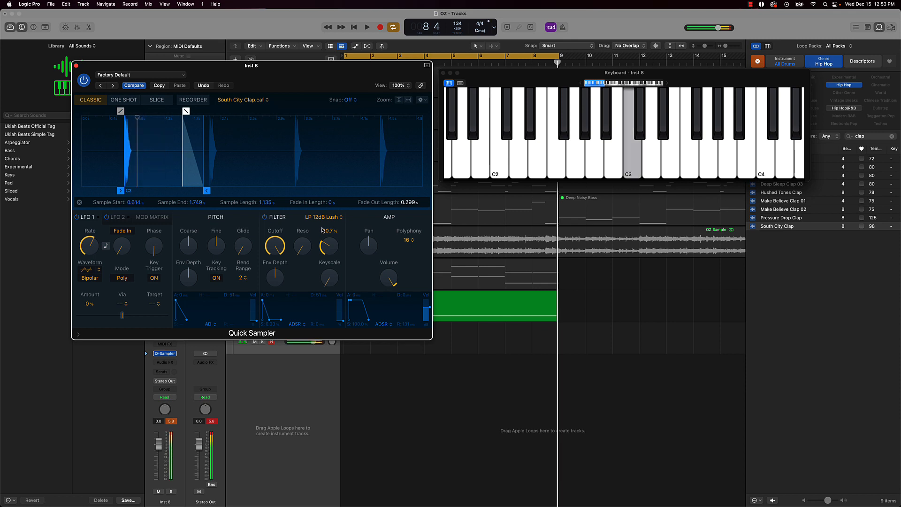
# Try the HP 12dB Gritty and BP 6dB Gritty filter types on the clap and return to LP 12dB Lush
pyautogui.click(331, 219)
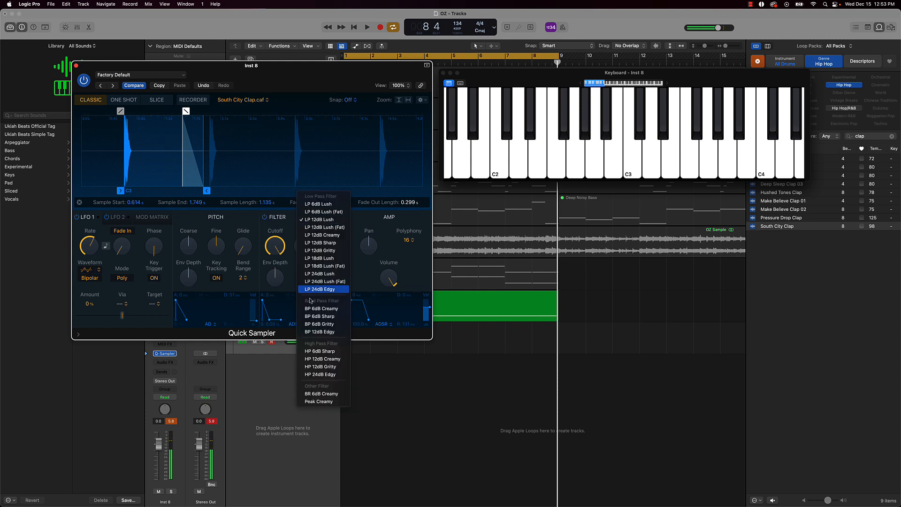
pyautogui.click(291, 221)
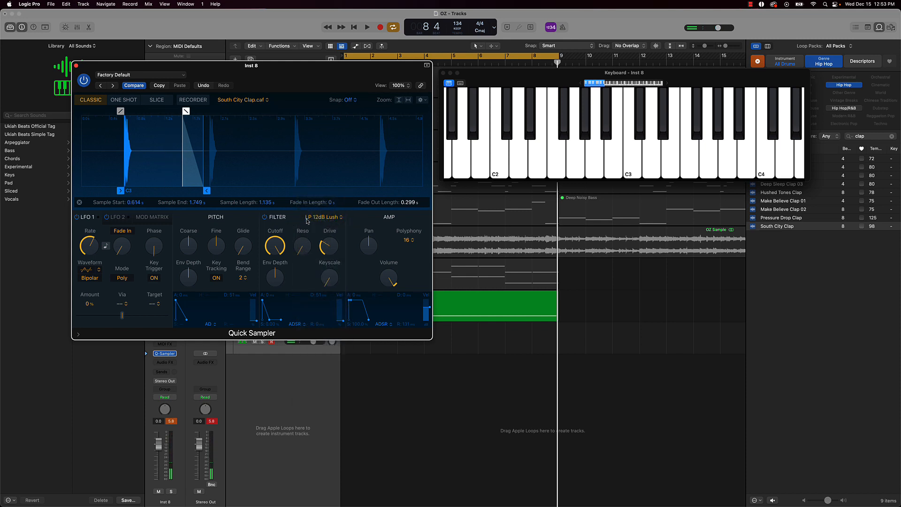
pyautogui.click(331, 219)
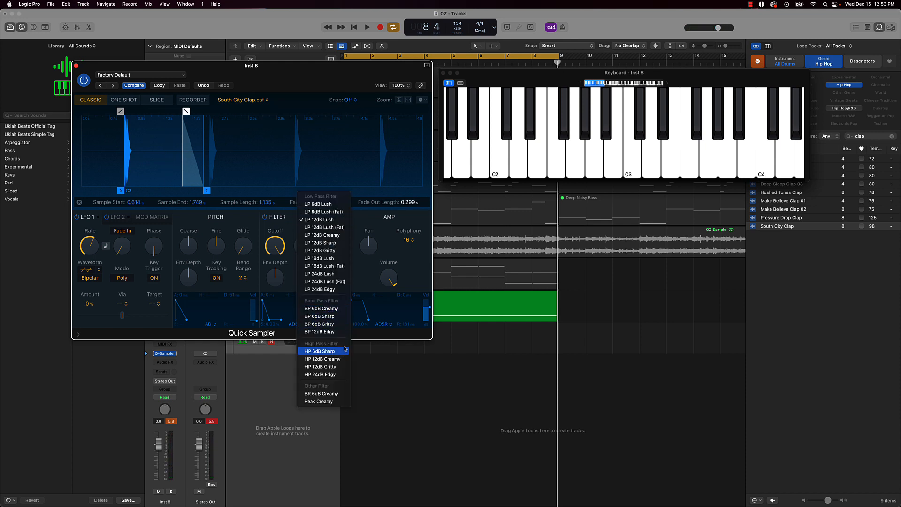
pyautogui.click(336, 367)
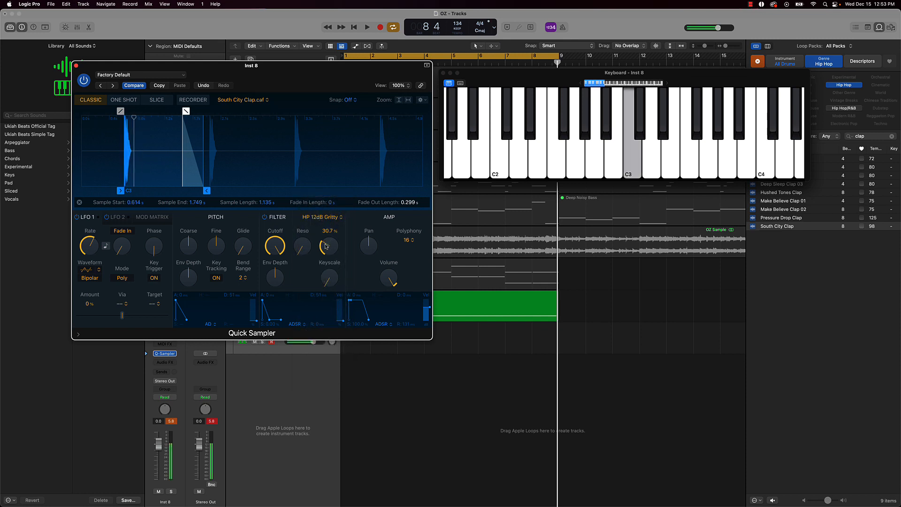
pyautogui.click(336, 216)
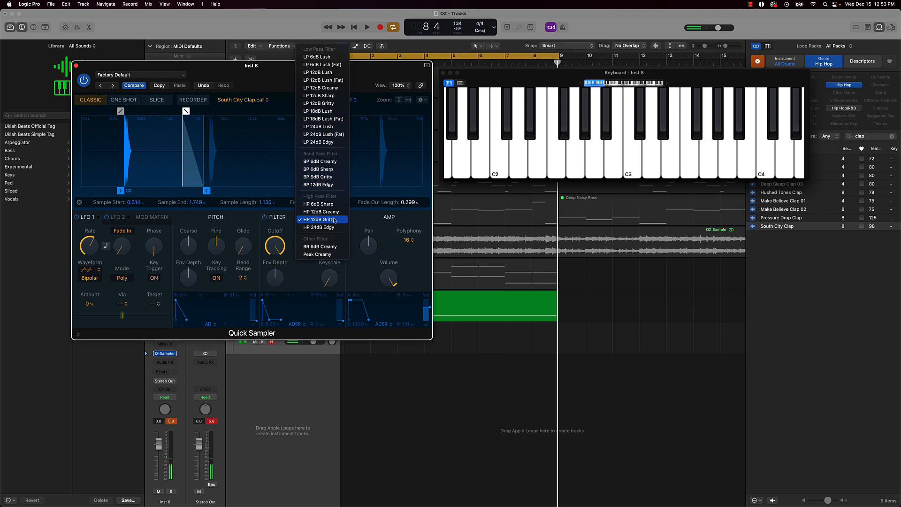
pyautogui.click(328, 177)
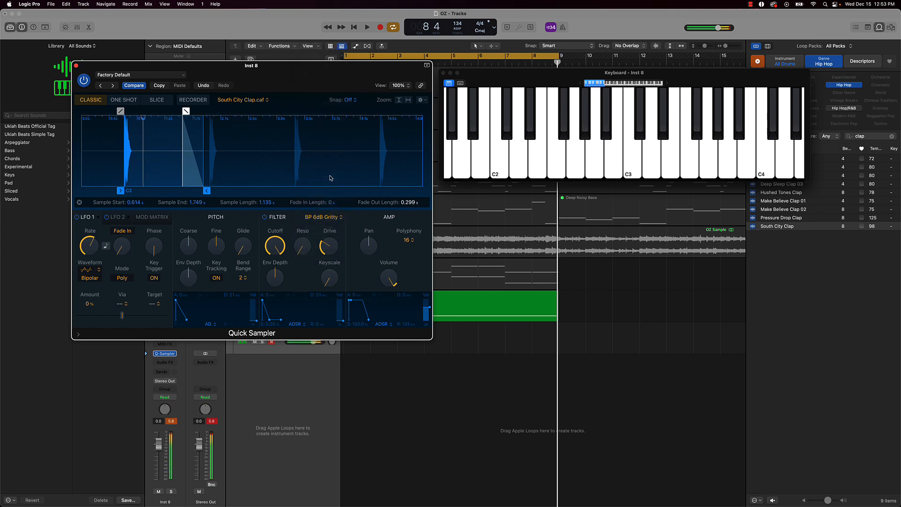
pyautogui.click(336, 219)
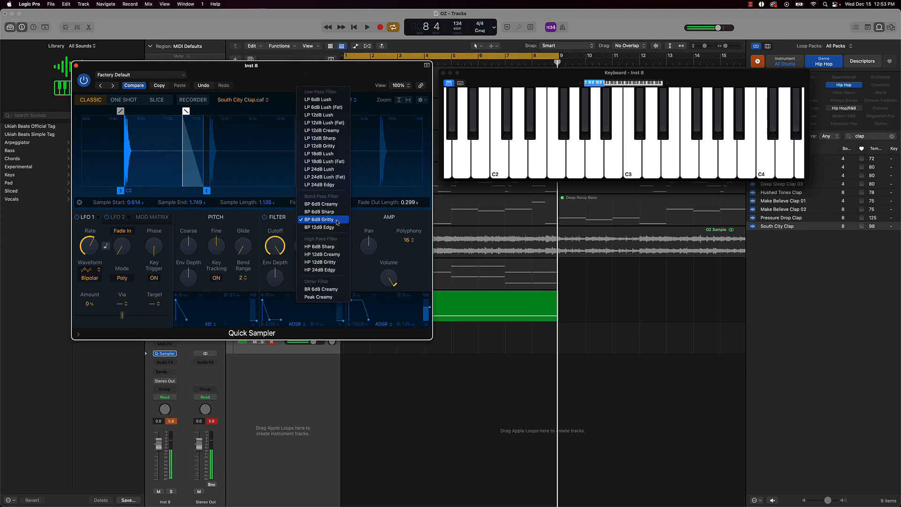
pyautogui.click(339, 115)
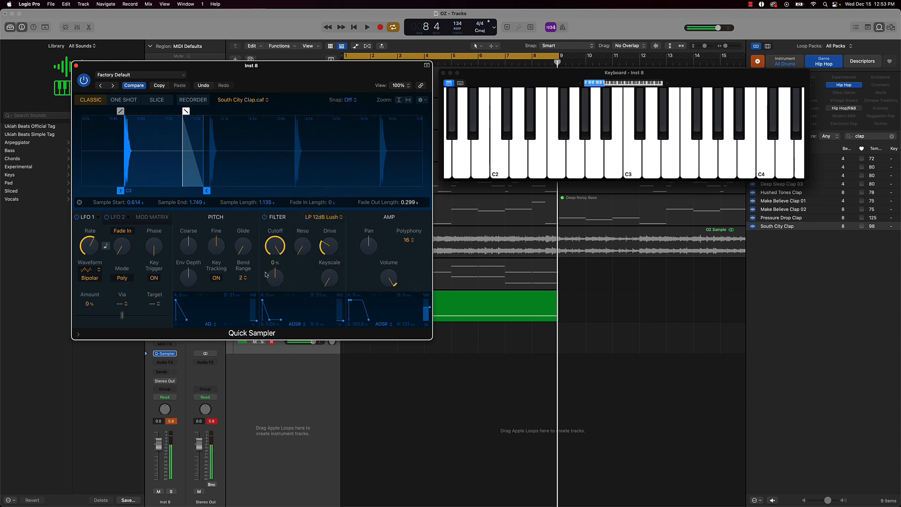
# Close the Quick Sampler window and rename the sampler's track as Clap
pyautogui.click(76, 66)
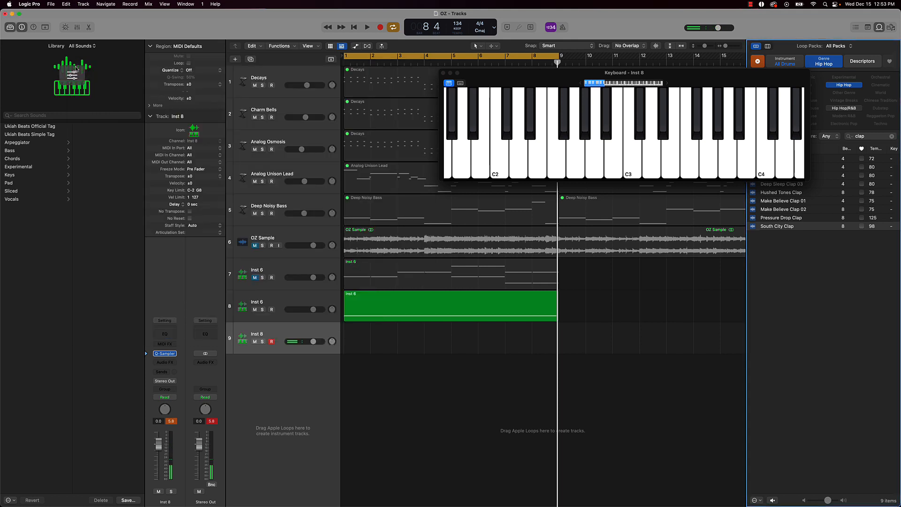
pyautogui.click(524, 397)
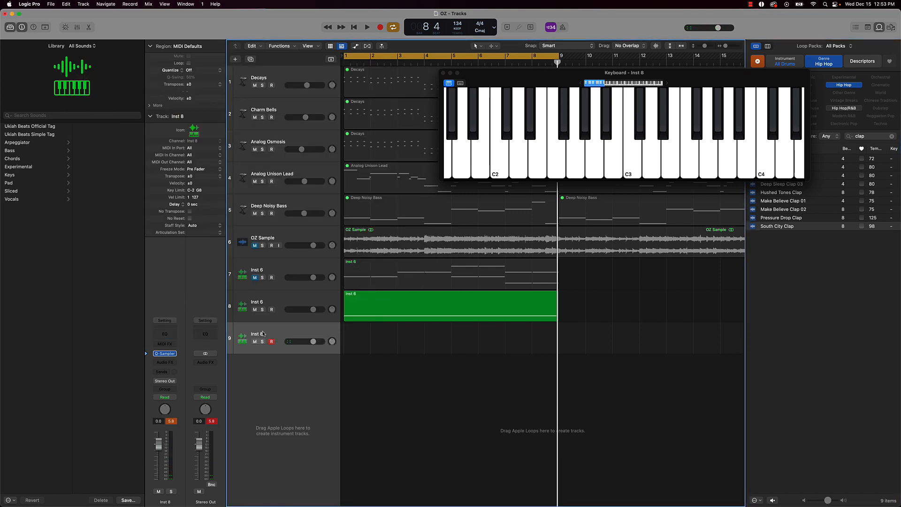
pyautogui.doubleClick(263, 334)
pyautogui.write('Clapo')
pyautogui.press('Return')
pyautogui.doubleClick(258, 335)
pyautogui.press('BackSpace')
pyautogui.press('Return')
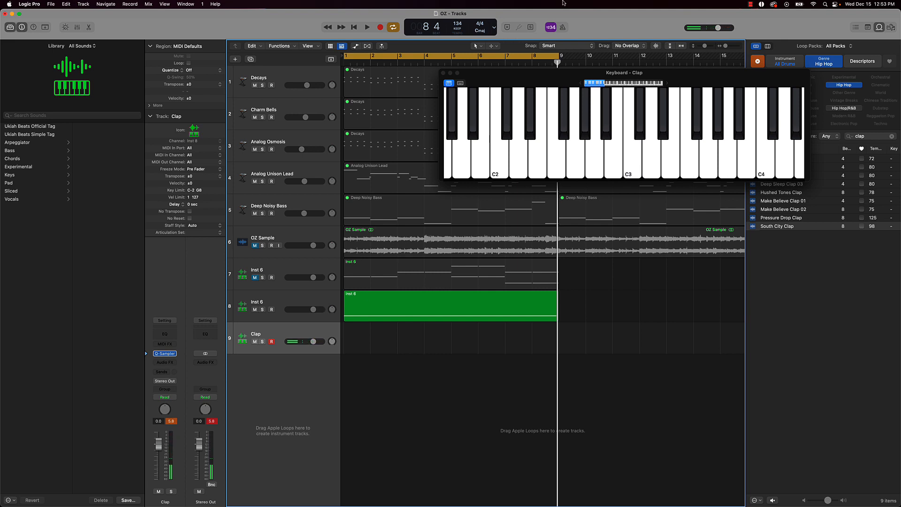
# Turn on the metronome and record a C3 clap on beat 3 of each bar over eight bars on the Clap track
pyautogui.click(564, 28)
pyautogui.press('r')
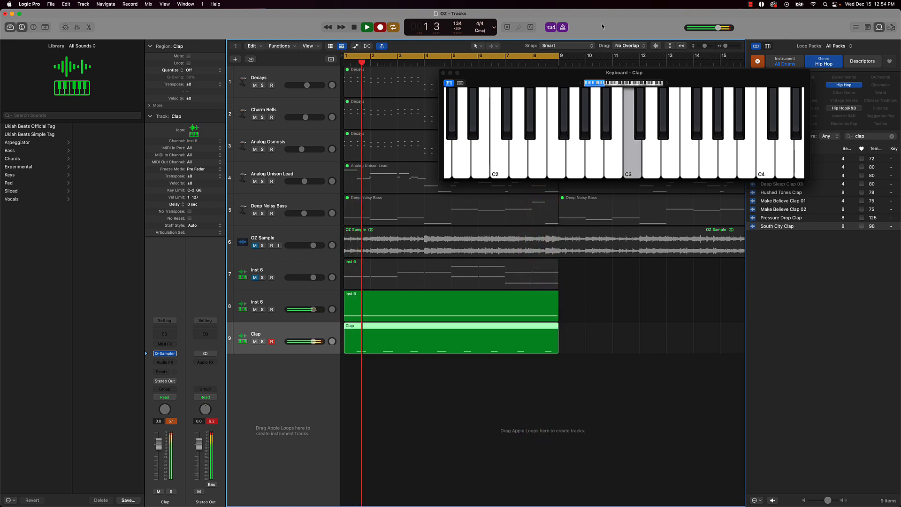
pyautogui.press('space')
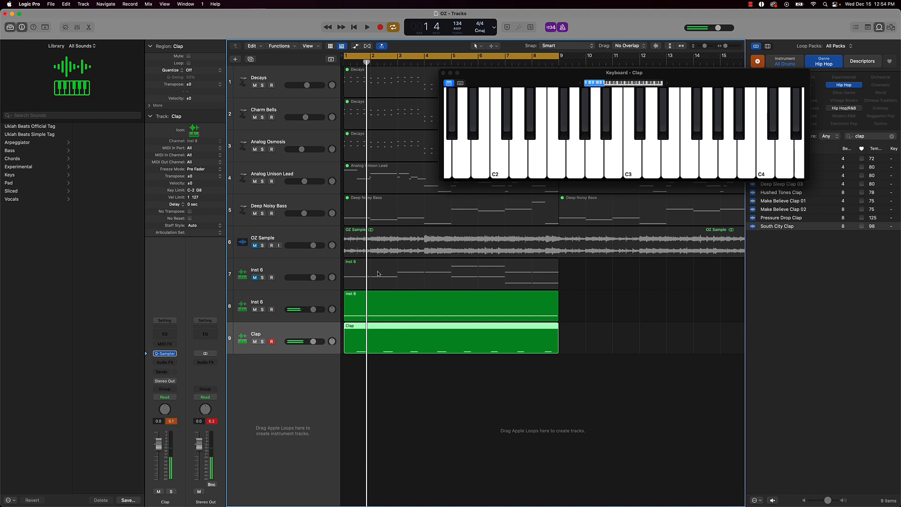
# Open the Clap region in the Piano Roll and quantize all its notes to 1/8 Swing A
pyautogui.doubleClick(443, 342)
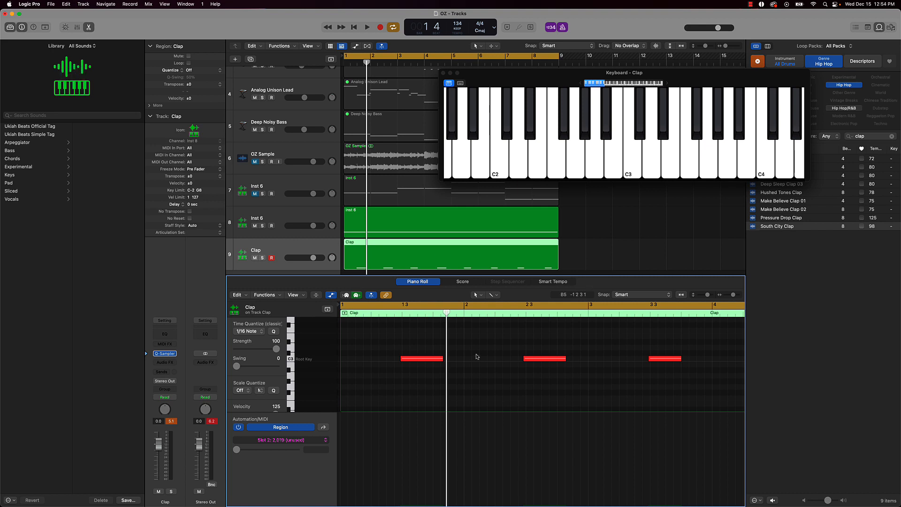
pyautogui.press('super+a')
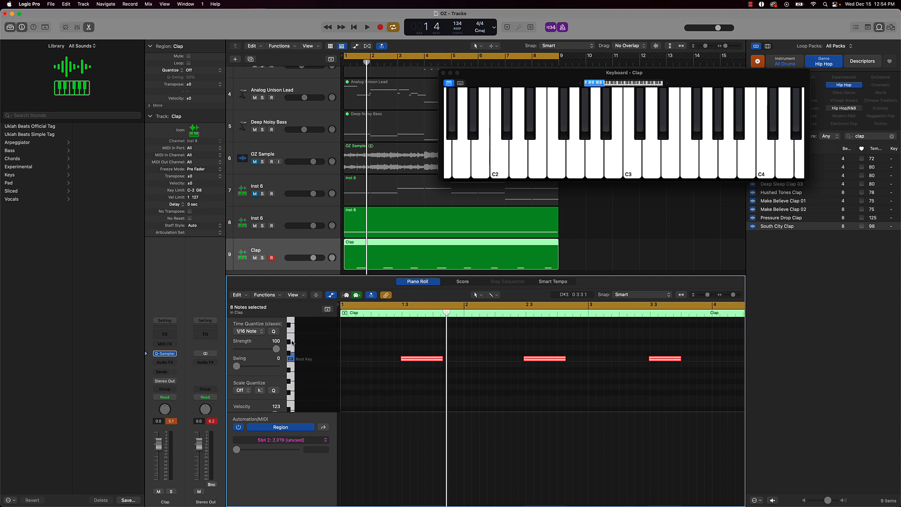
pyautogui.click(249, 331)
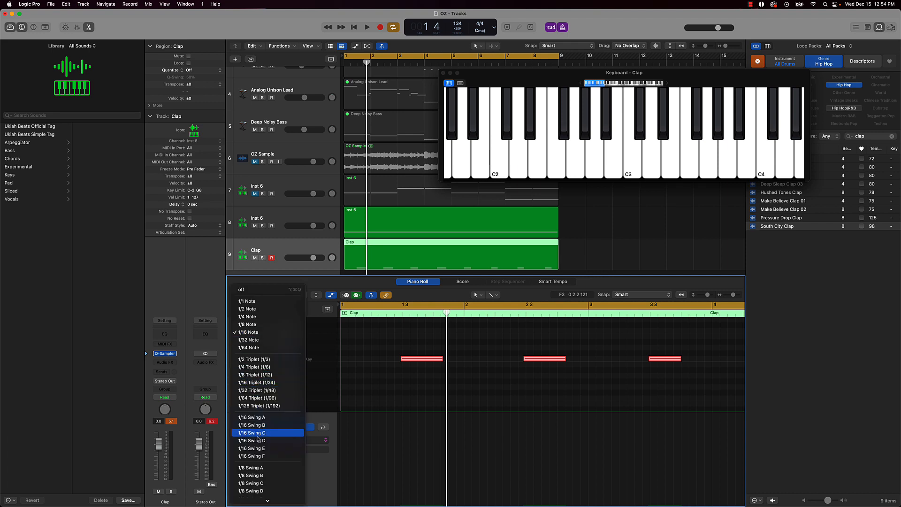
pyautogui.click(258, 469)
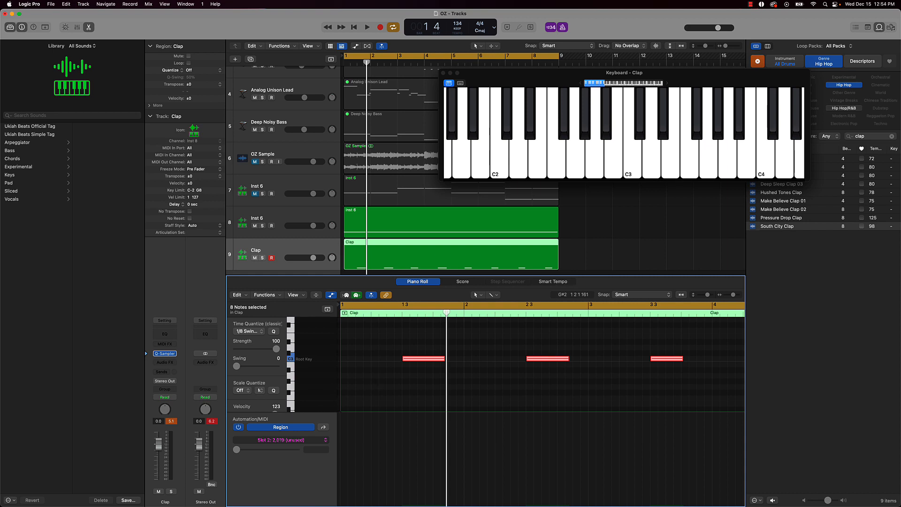
pyautogui.scroll(-5, 376, 382)
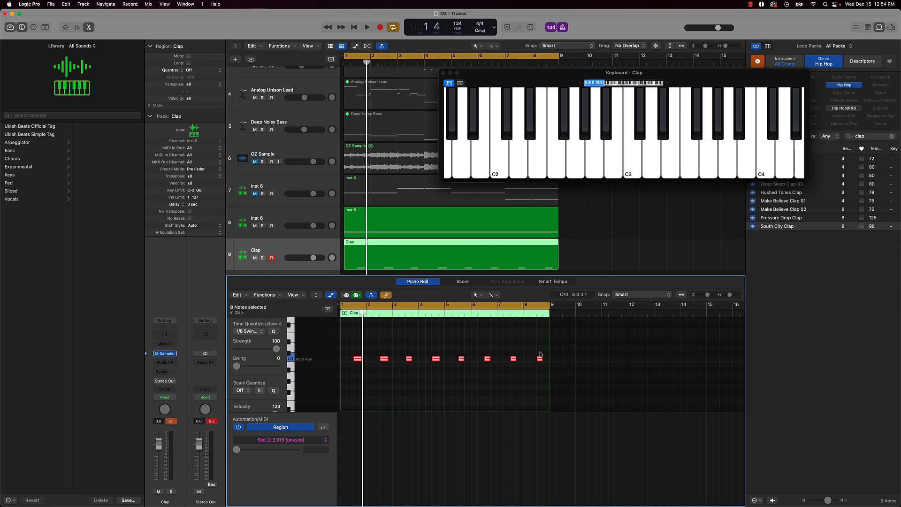
pyautogui.click(261, 332)
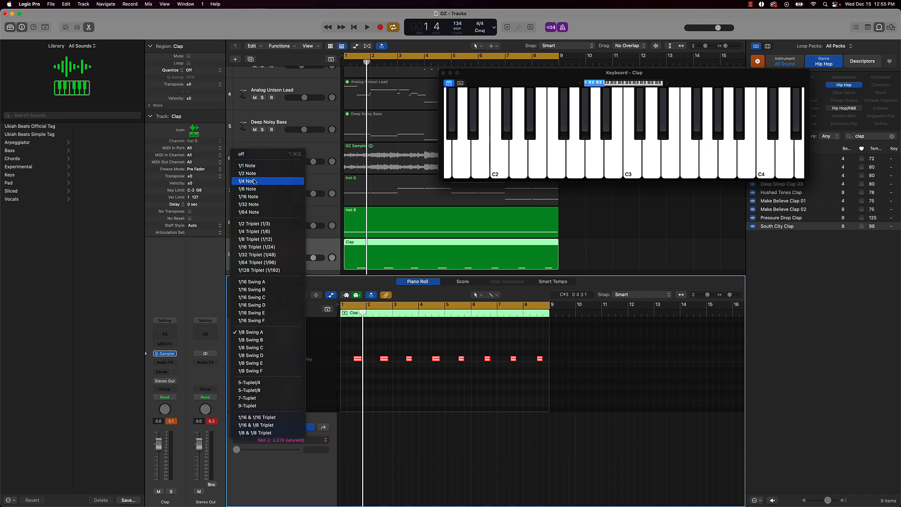
pyautogui.click(437, 374)
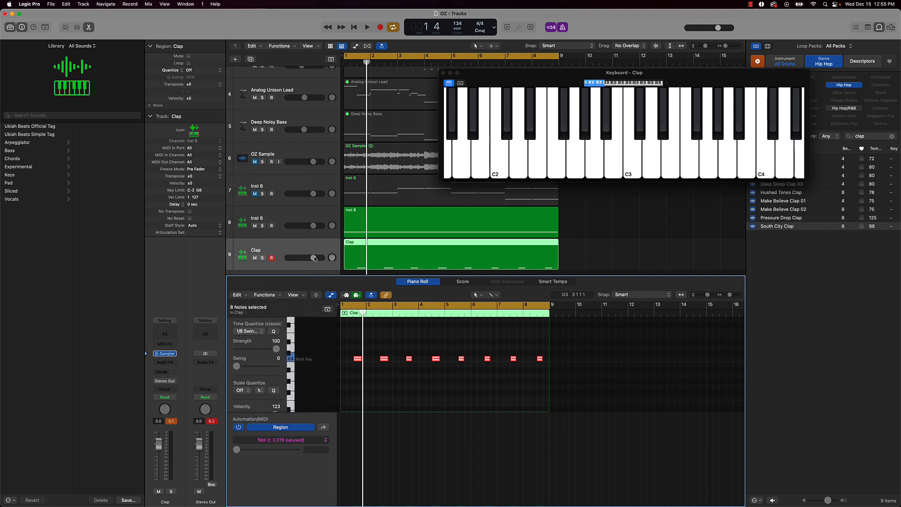
# Lower the Clap track's volume to about -4.6 dB and play back the beat with the track disarmed for recording
pyautogui.moveTo(314, 261); pyautogui.dragTo(306, 261)
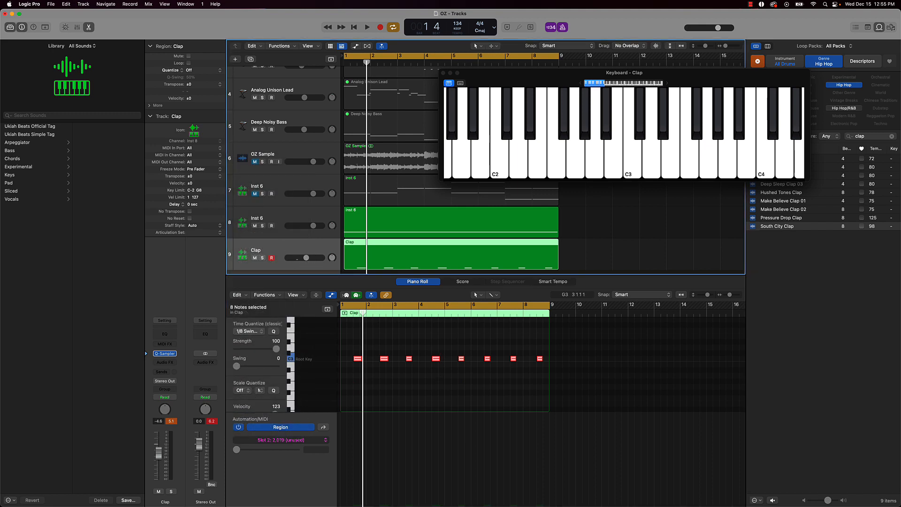
pyautogui.click(271, 258)
pyautogui.press('space')
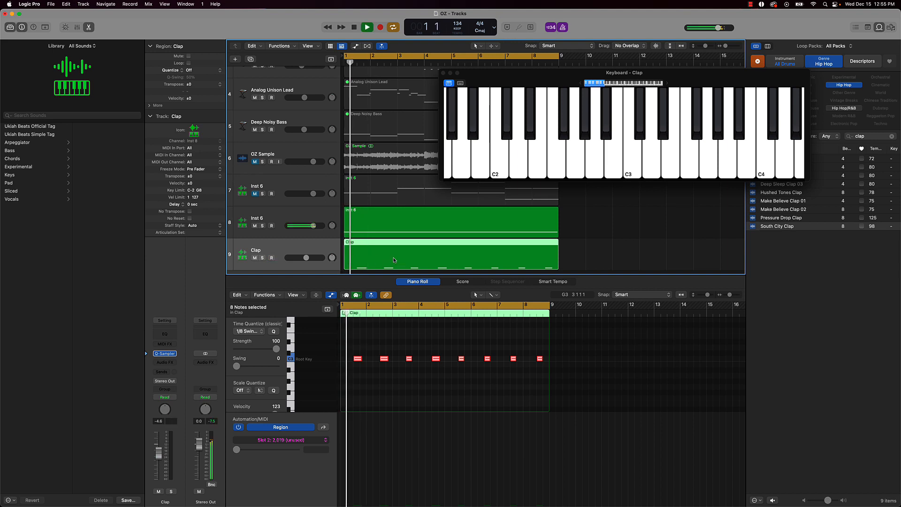
# Lower the Clap track's volume to about -5.3 dB and stop playback after listening to the balance
pyautogui.moveTo(307, 259); pyautogui.dragTo(305, 259)
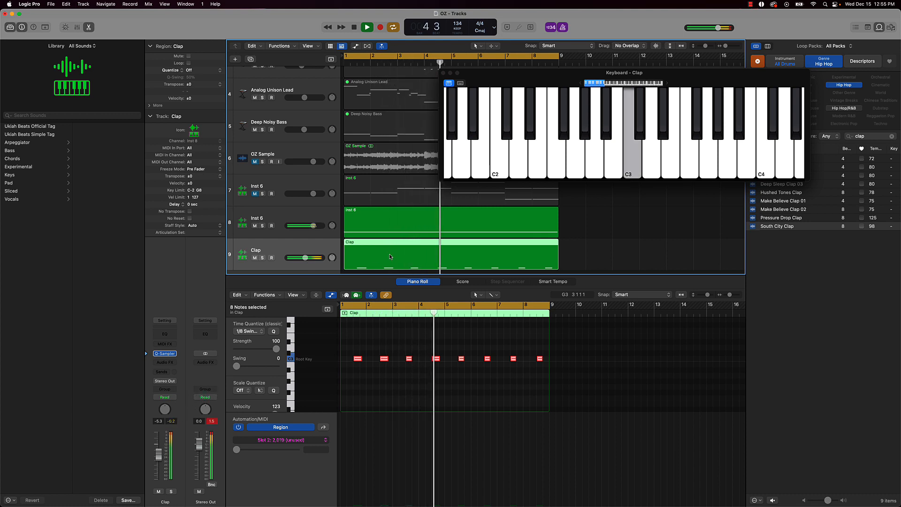
pyautogui.click(659, 245)
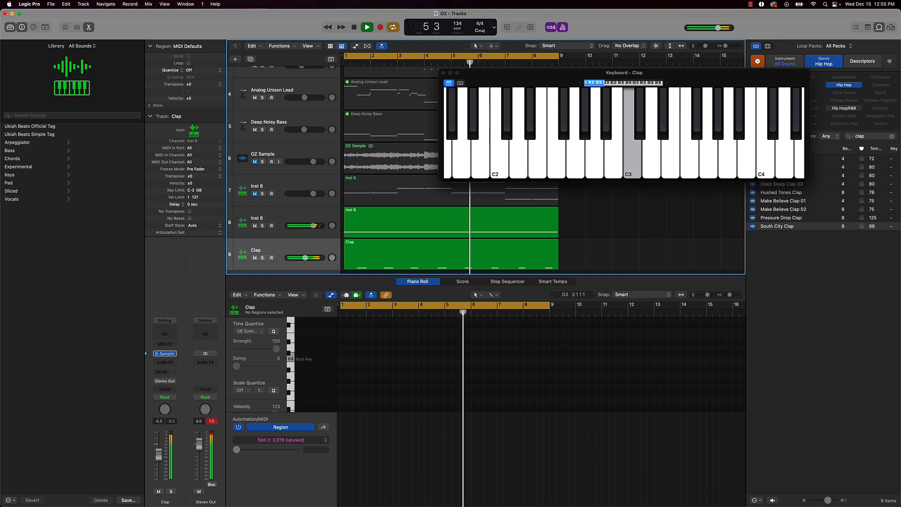
pyautogui.click(424, 260)
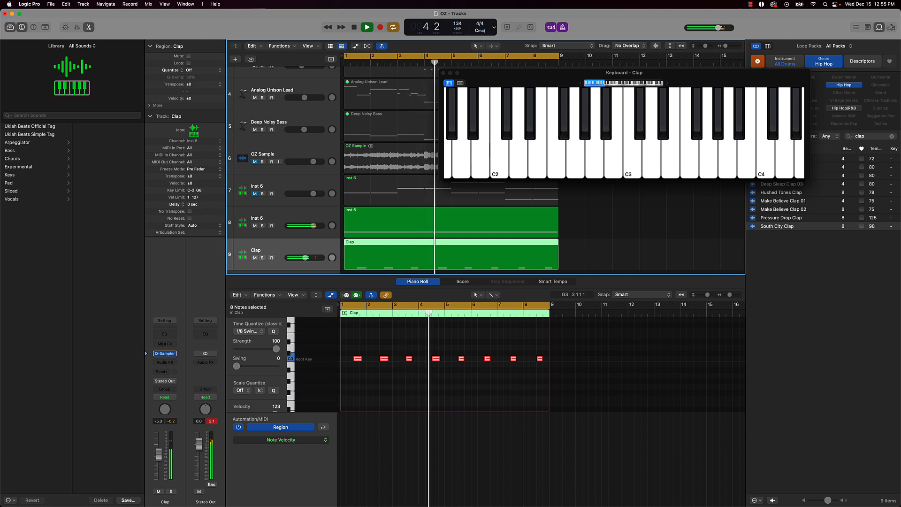
pyautogui.press('space')
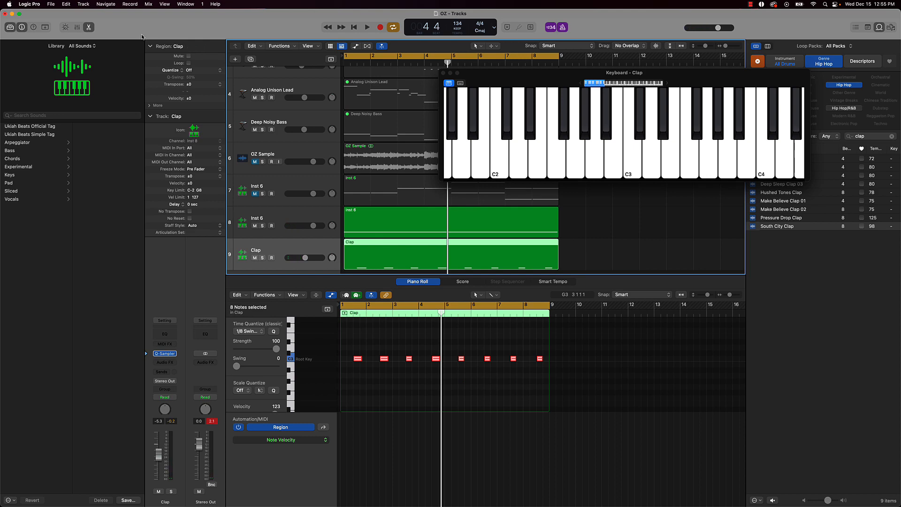
# Create one new software instrument track with Quick Sampler (Single Sample) as its instrument
pyautogui.click(235, 60)
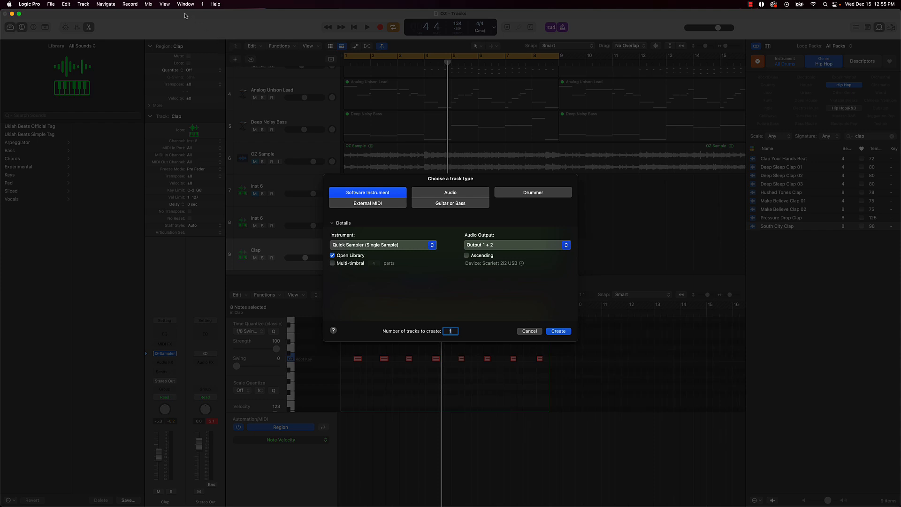
pyautogui.click(83, 4)
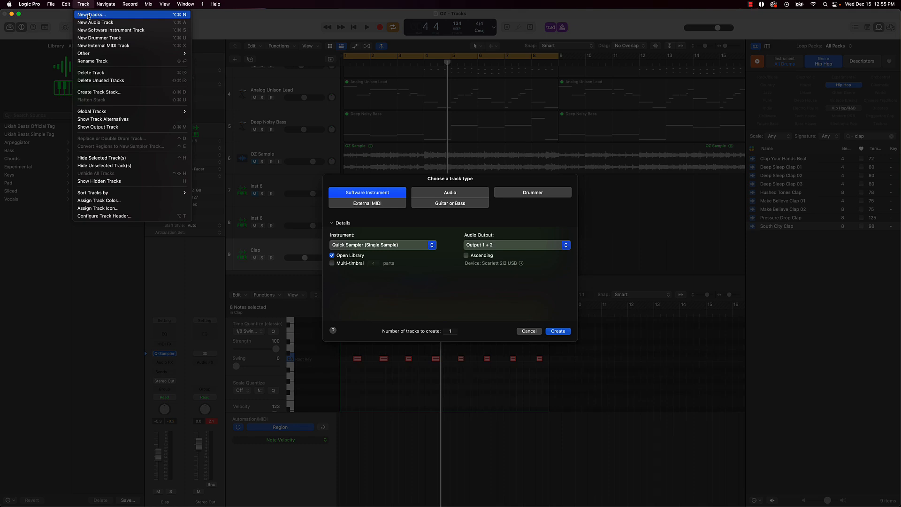
pyautogui.click(223, 25)
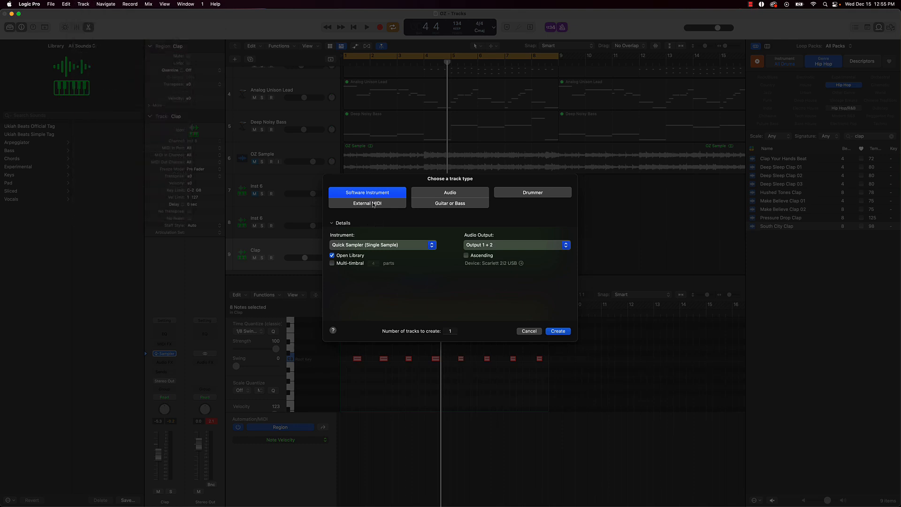
pyautogui.click(558, 331)
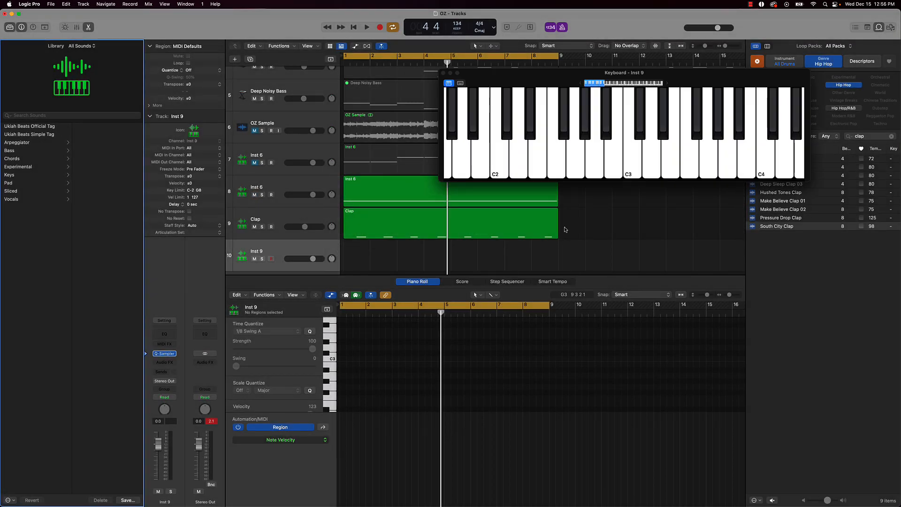
# Move the on-screen keyboard clear of the loop list and search the Hip Hop drum loops for "hat"
pyautogui.moveTo(702, 80); pyautogui.dragTo(607, 74)
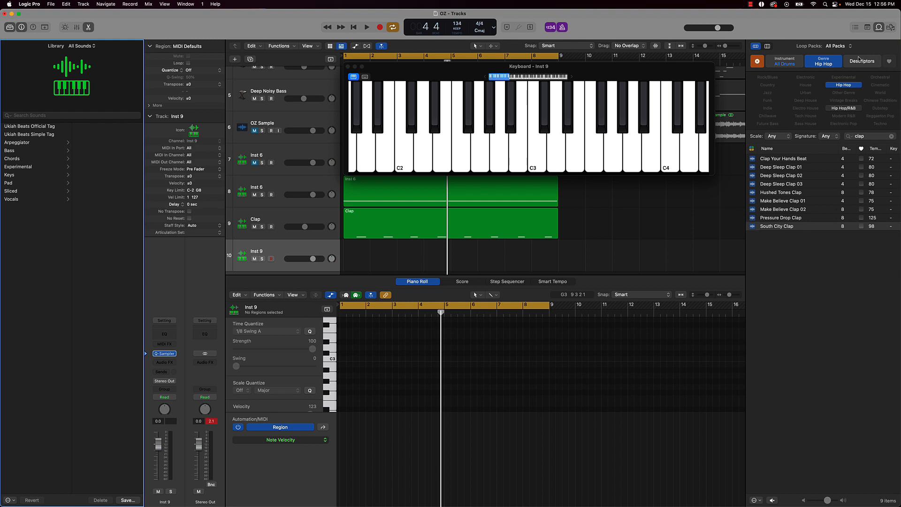
pyautogui.click(892, 137)
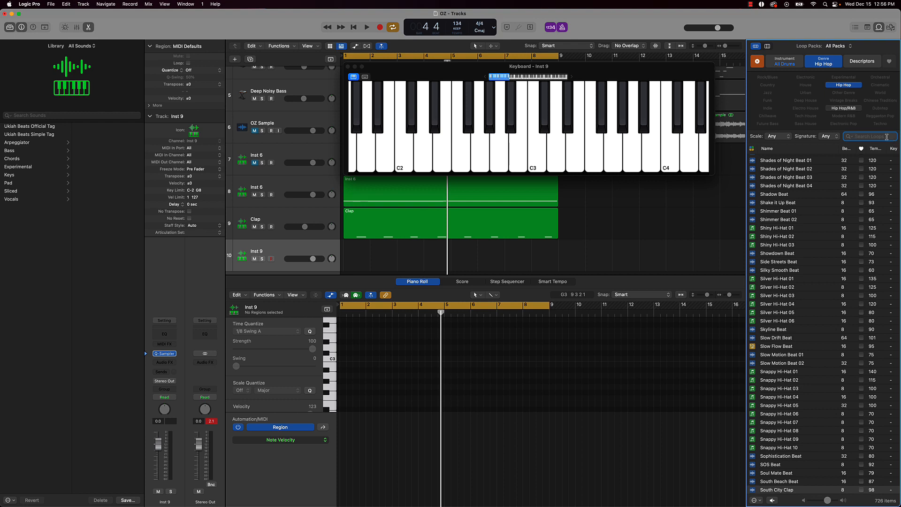
pyautogui.write('high hat')
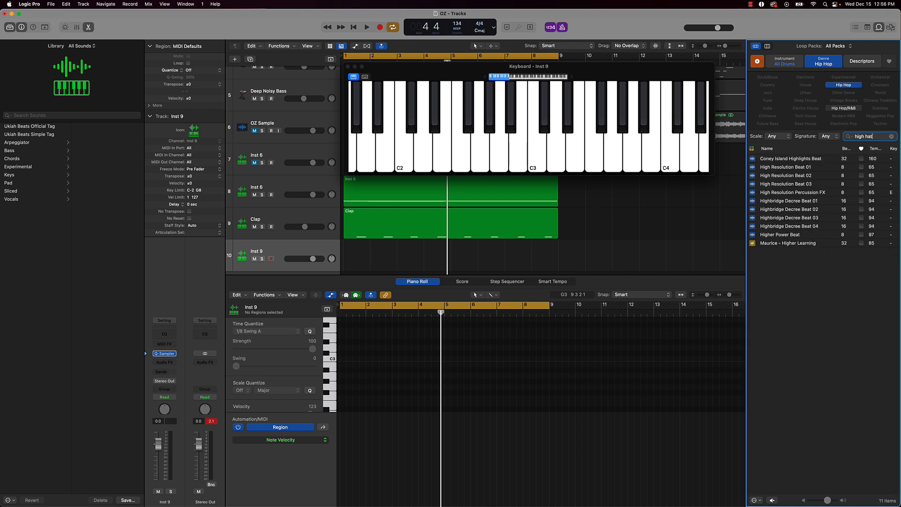
pyautogui.press('BackSpace')
pyautogui.press('BackSpace')
pyautogui.press('BackSpace')
pyautogui.write('hat')
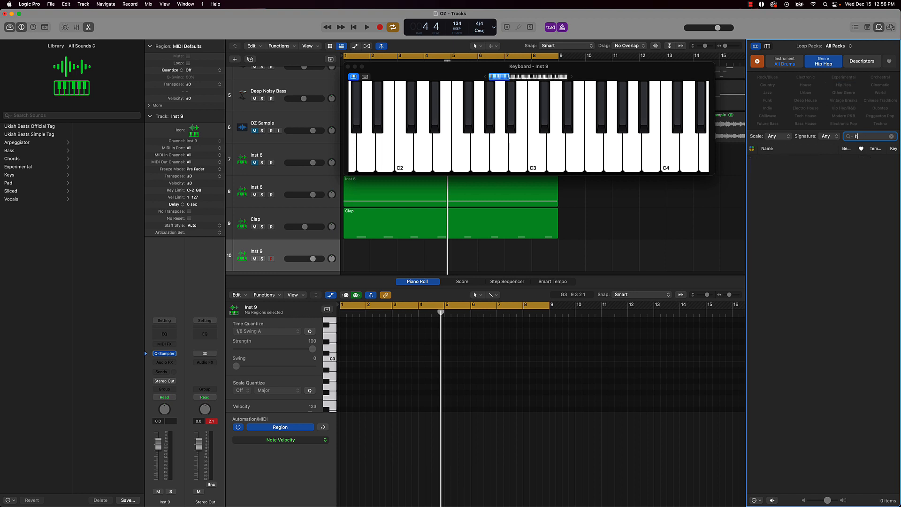
pyautogui.write('at')
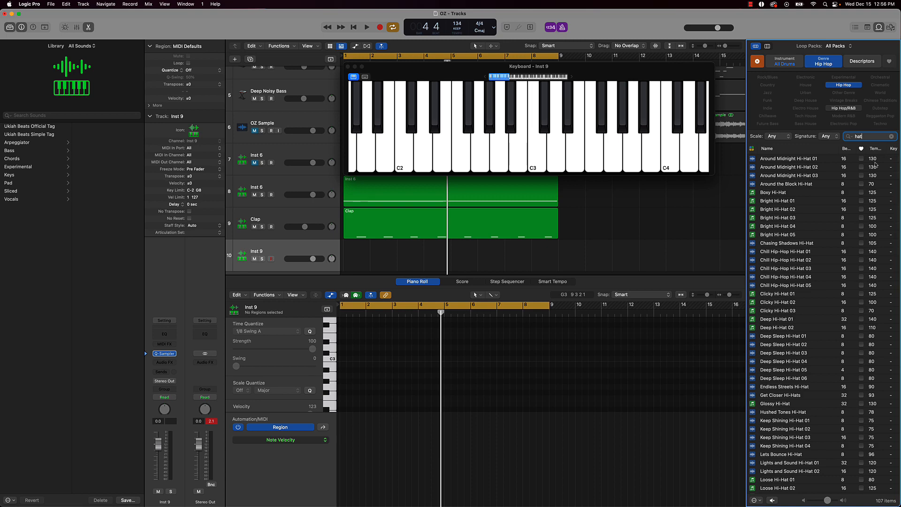
# Audition hi-hat loops from the Shiny, Silver, South City, Sparkle and Shine, Rattler, Roll Deep and Platinum series, ending with Platinum Hi-Hat 02
pyautogui.scroll(-15, 816, 196)
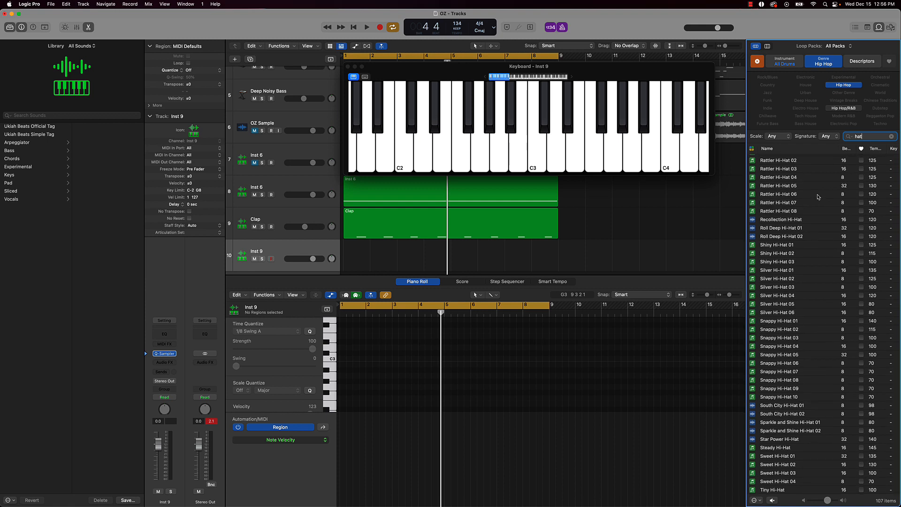
pyautogui.click(792, 245)
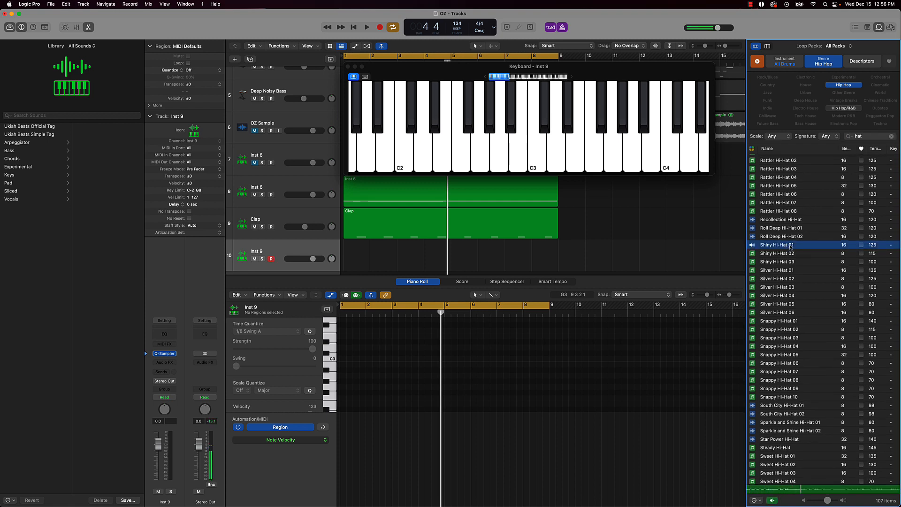
pyautogui.scroll(-2, 687, 239)
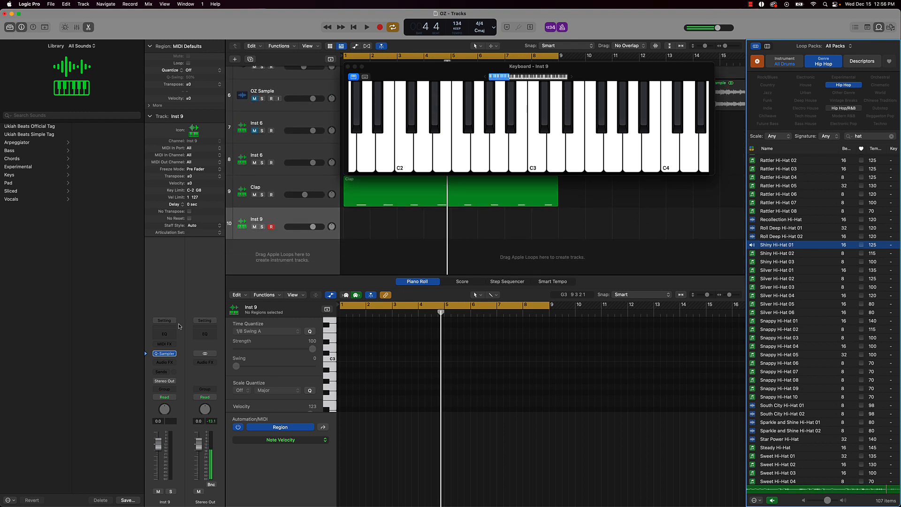
pyautogui.moveTo(168, 353)
pyautogui.click(795, 280)
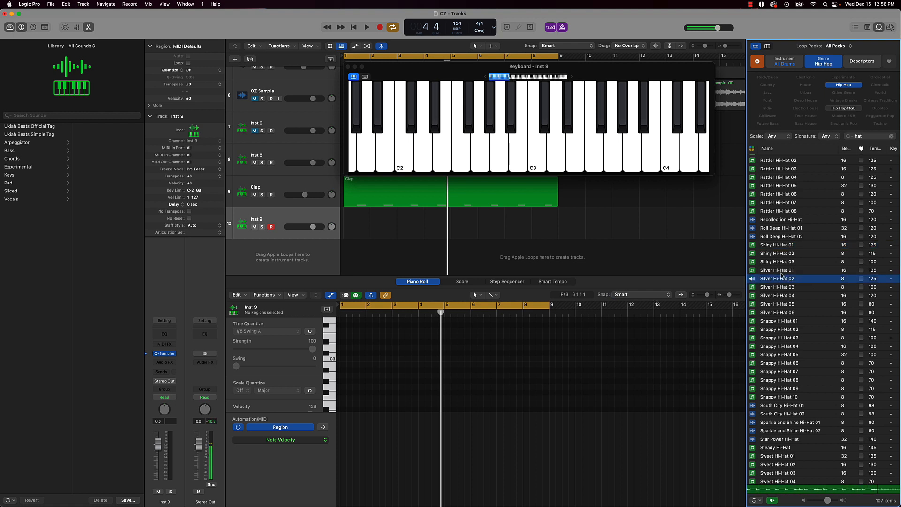
pyautogui.click(782, 272)
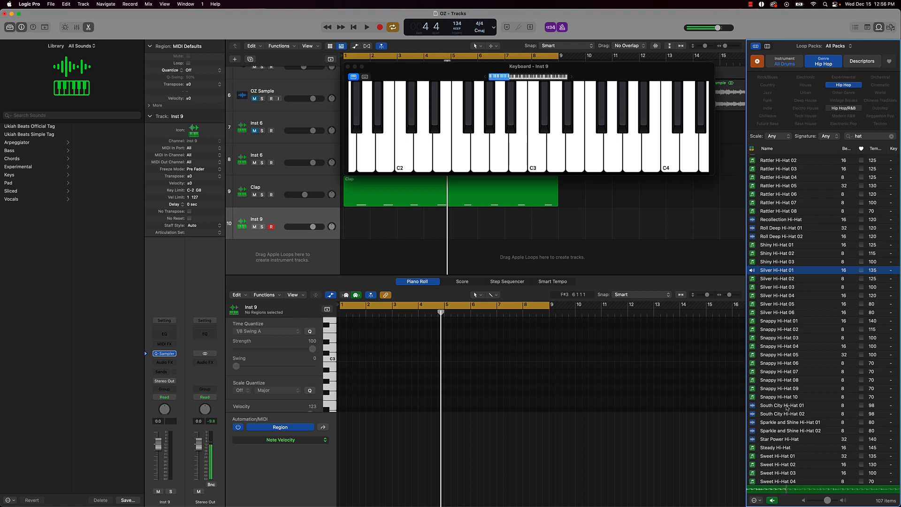
pyautogui.click(788, 406)
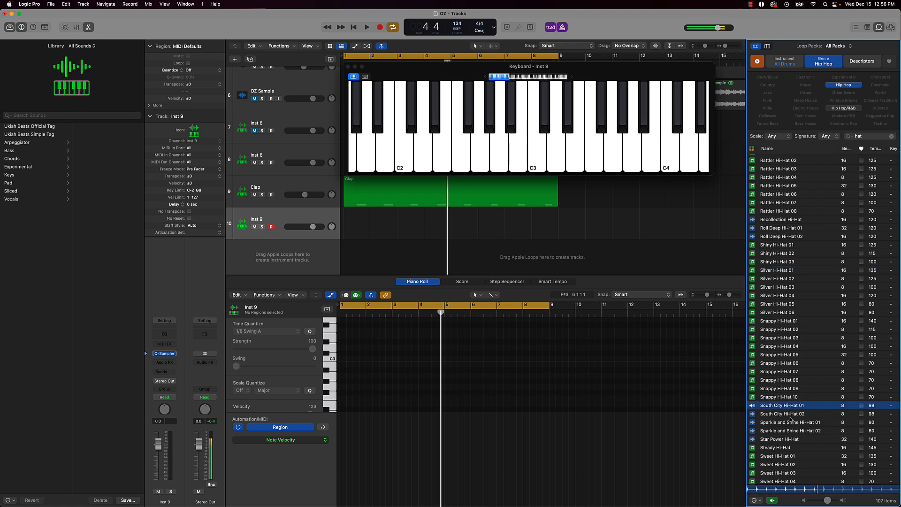
pyautogui.click(790, 423)
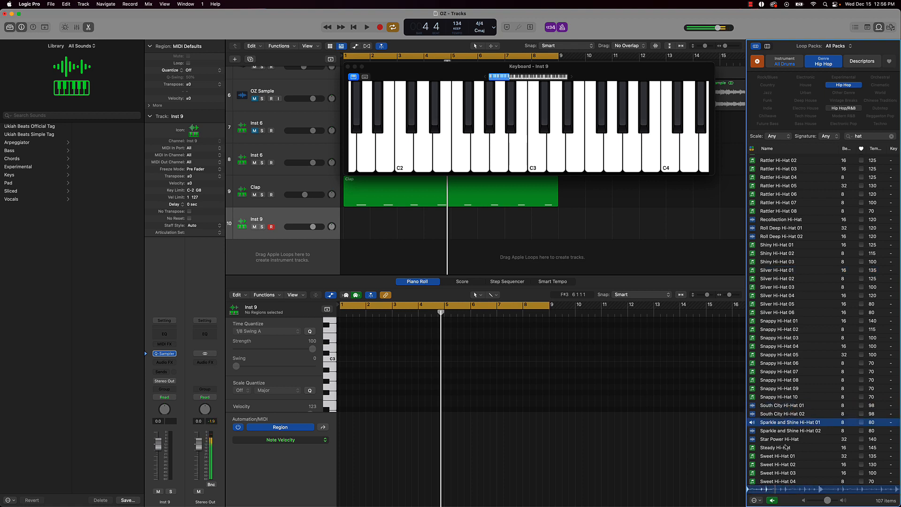
pyautogui.click(788, 448)
pyautogui.click(785, 279)
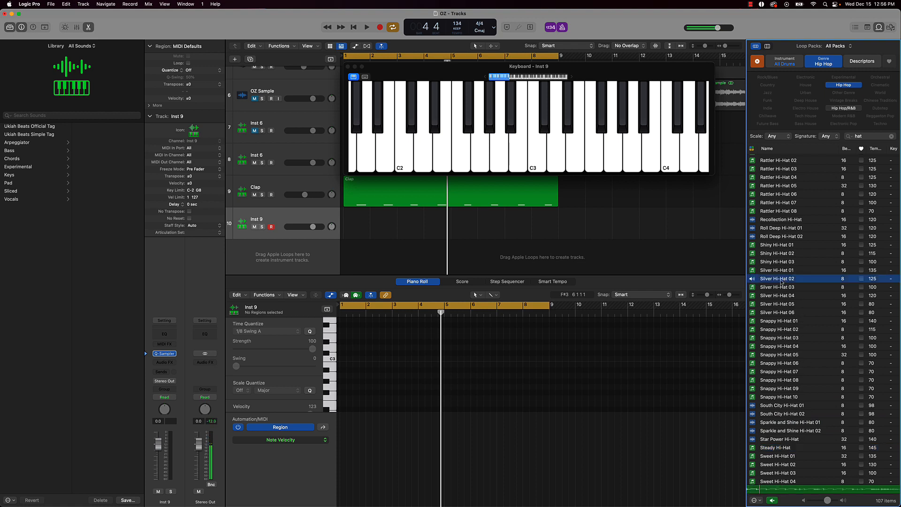
pyautogui.click(777, 210)
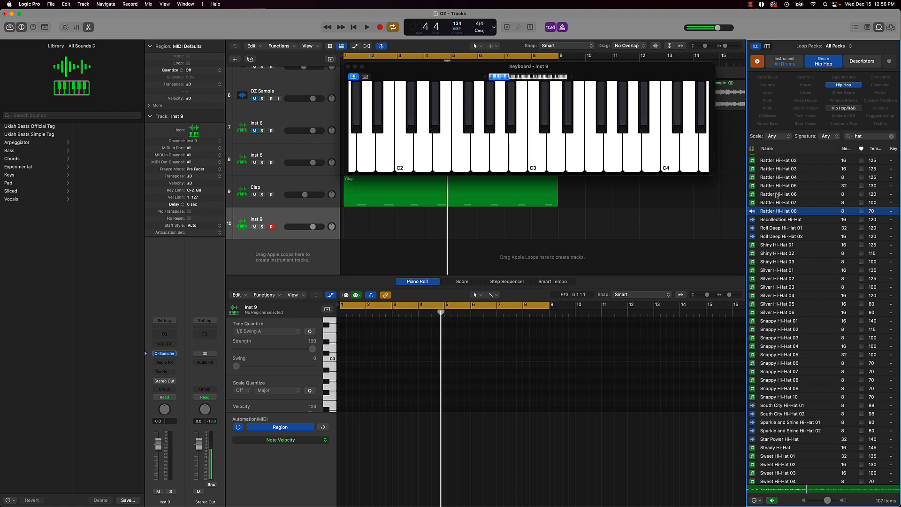
pyautogui.click(777, 194)
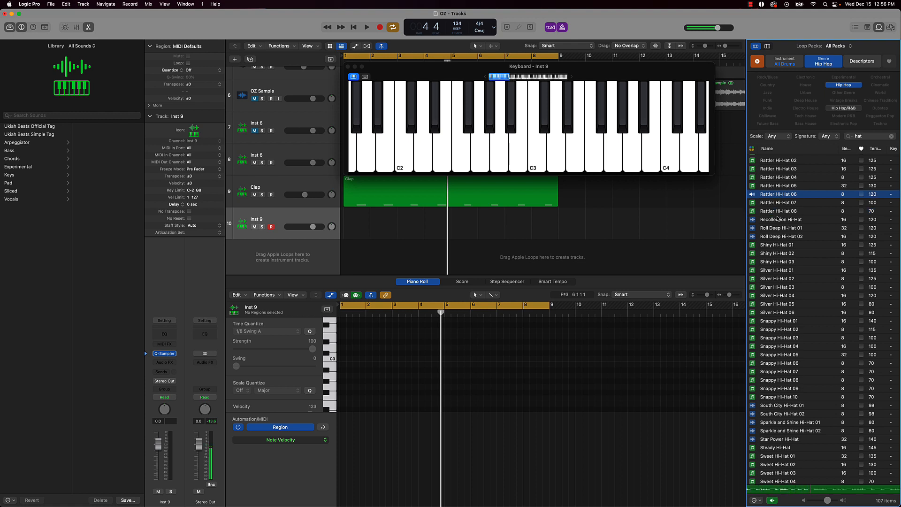
pyautogui.click(780, 228)
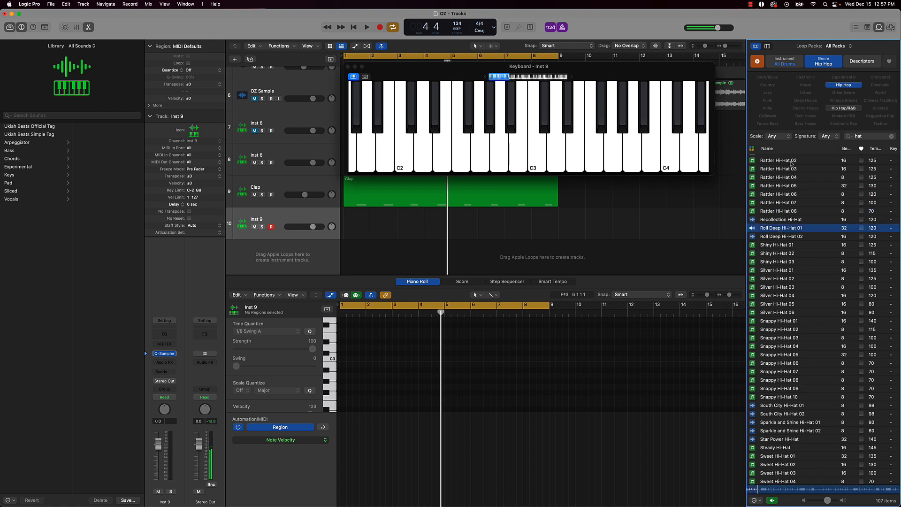
pyautogui.click(791, 168)
pyautogui.scroll(3, 791, 169)
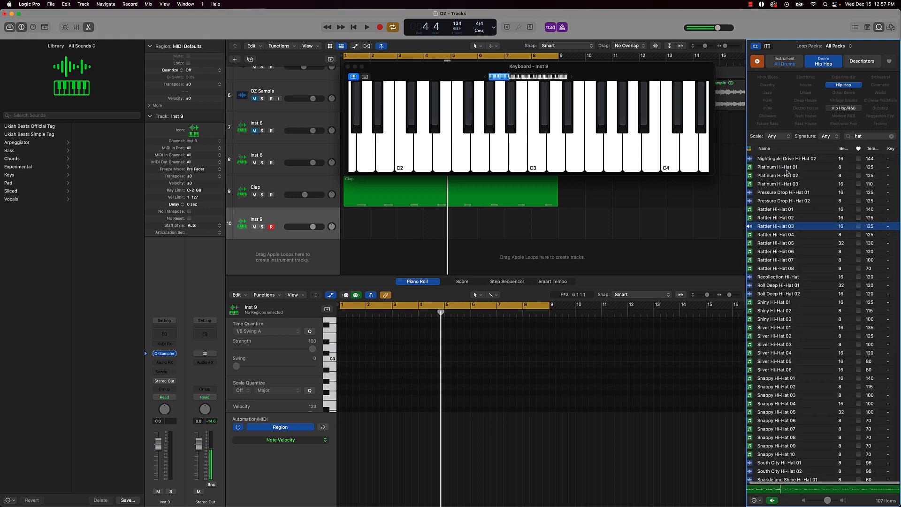
pyautogui.hscroll(-1, 784, 181)
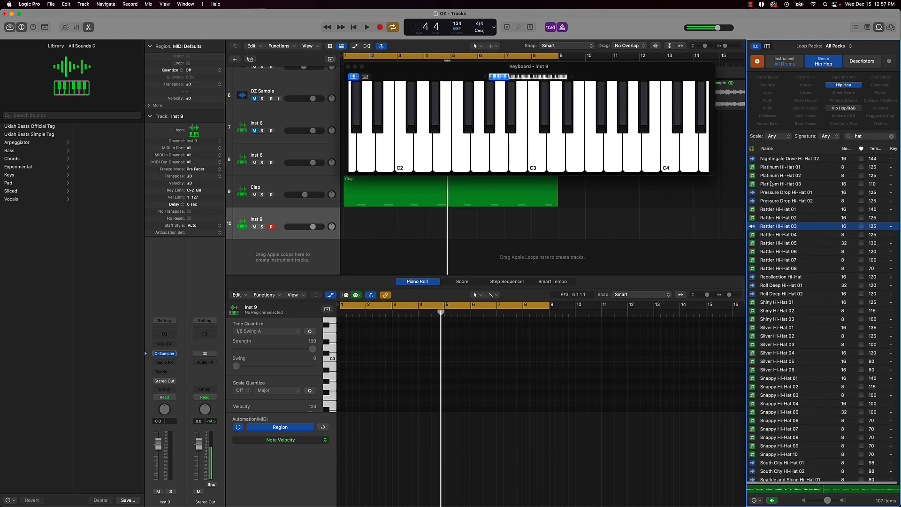
pyautogui.click(774, 211)
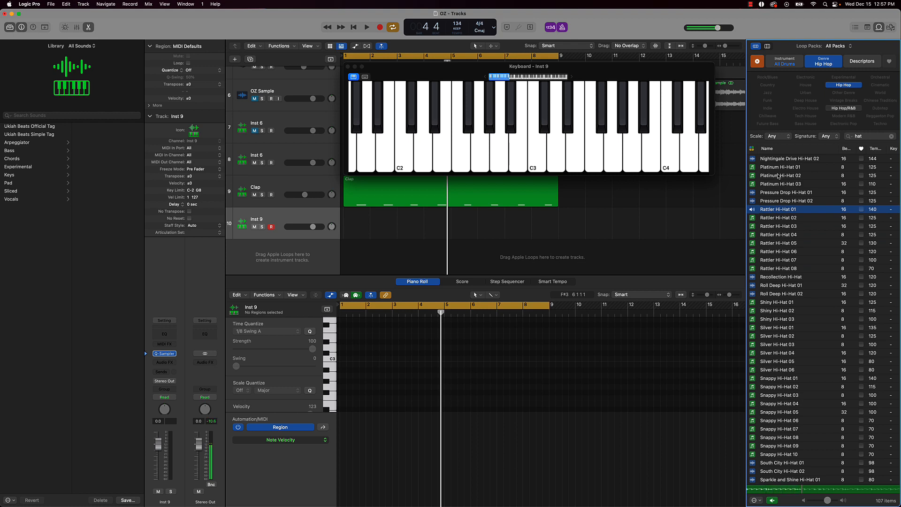
pyautogui.click(778, 176)
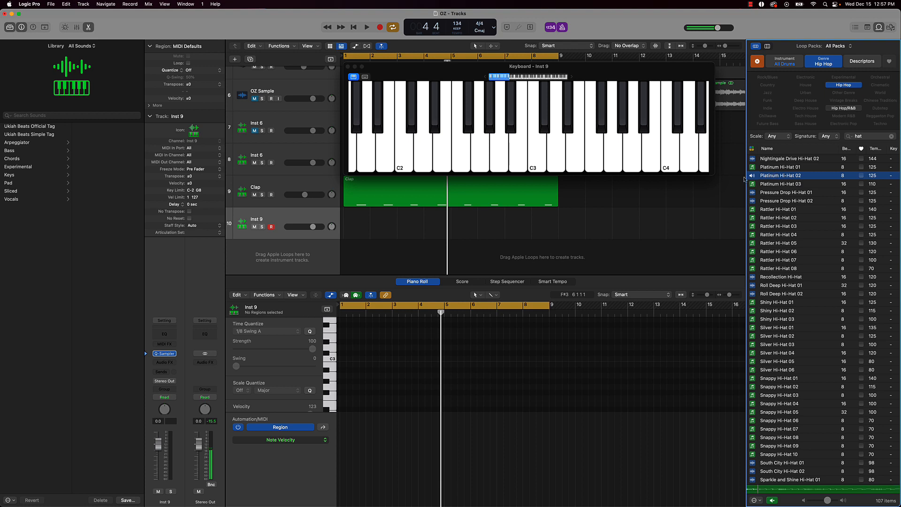
pyautogui.click(761, 177)
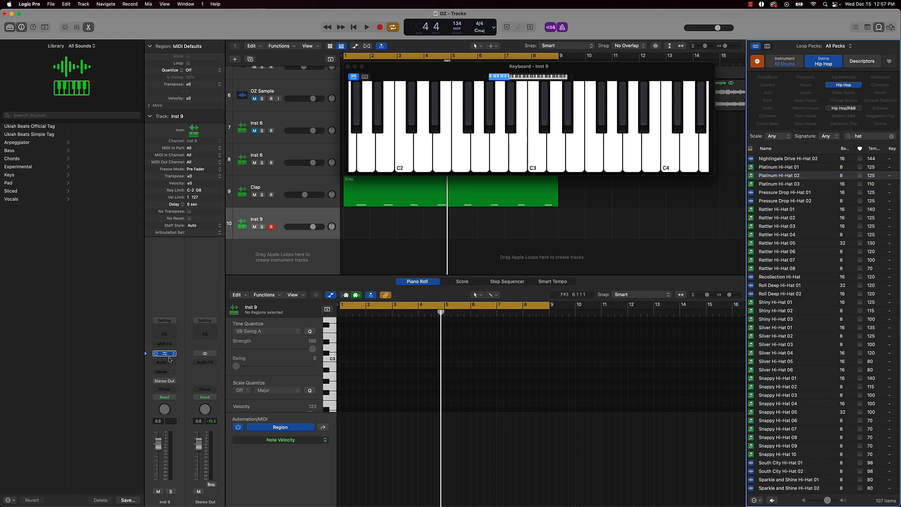
# Load the Loose Hi-Hat 04 loop into the new track's Quick Sampler and set its loop mode to No Loop
pyautogui.click(163, 354)
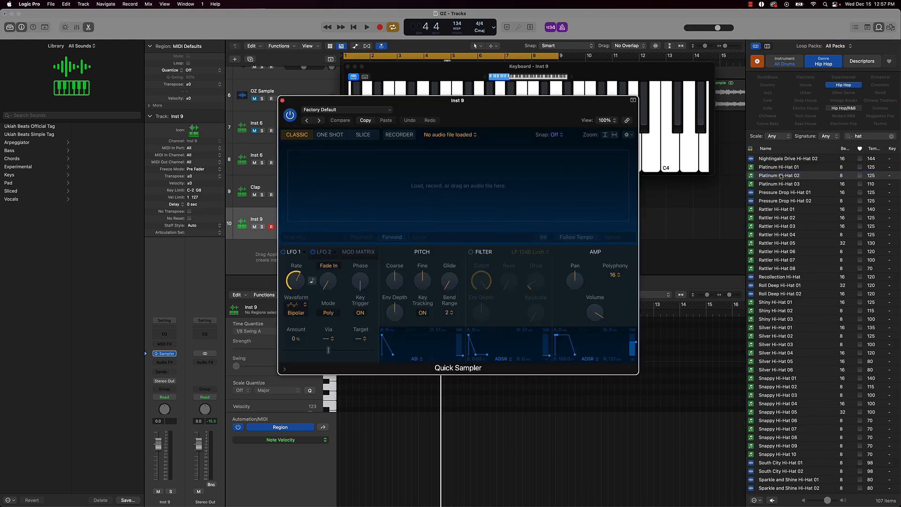
pyautogui.scroll(10, 796, 167)
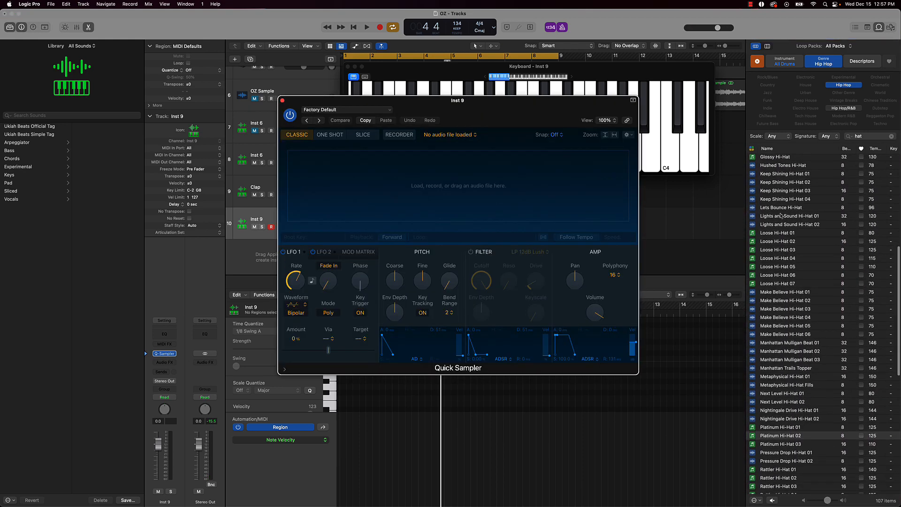
pyautogui.click(772, 259)
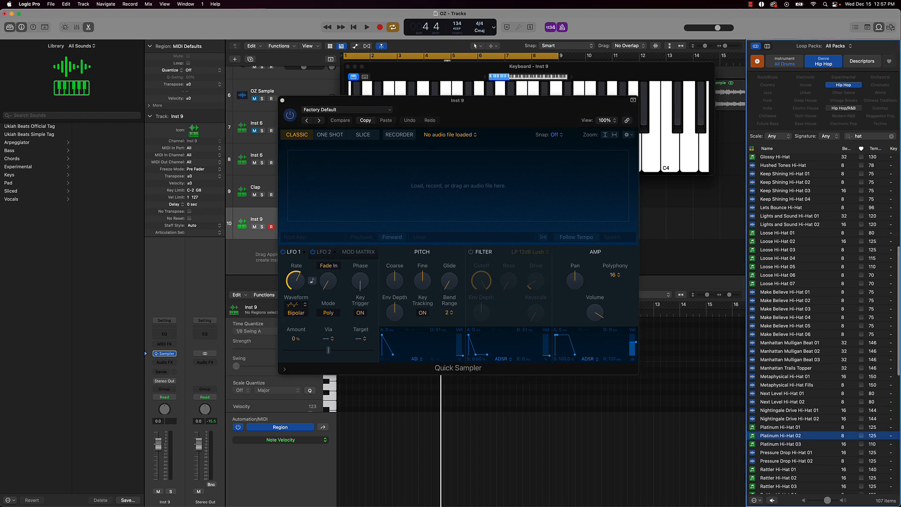
pyautogui.click(774, 261)
pyautogui.moveTo(773, 261); pyautogui.dragTo(412, 186)
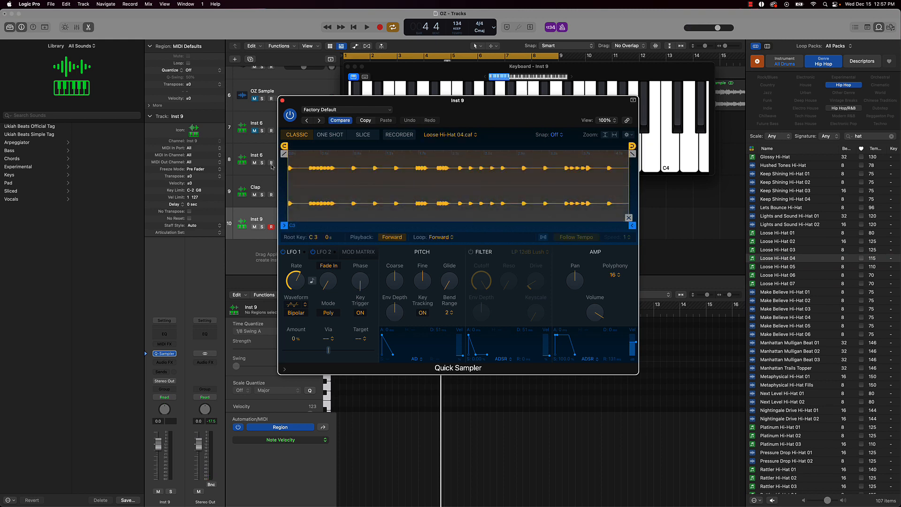
pyautogui.click(431, 236)
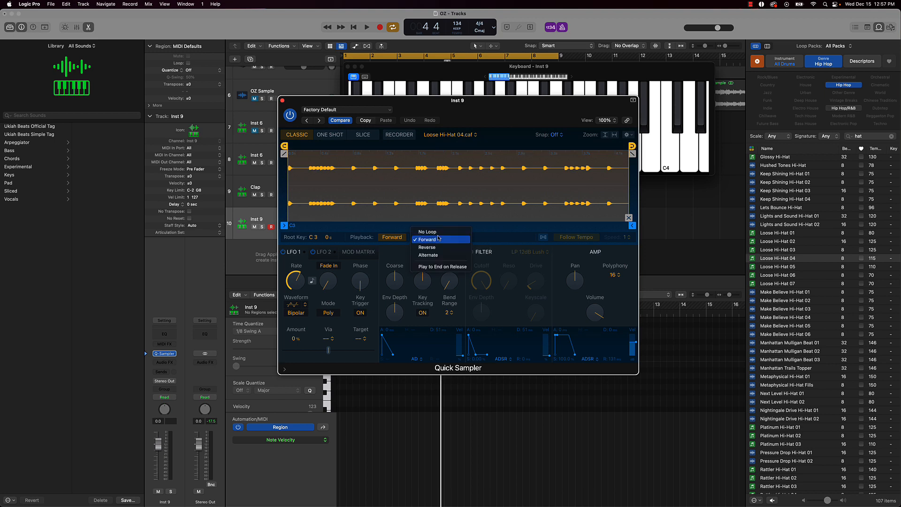
pyautogui.click(445, 230)
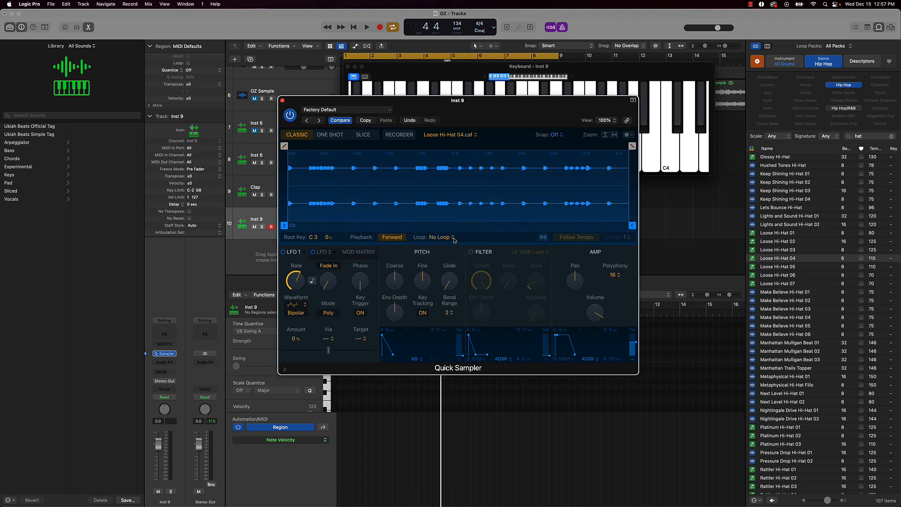
# Trim the Loose Hi-Hat 04 sample to its first hit, with the sample end at 0.215 s and the start at 0.001 s
pyautogui.moveTo(632, 220); pyautogui.dragTo(307, 217)
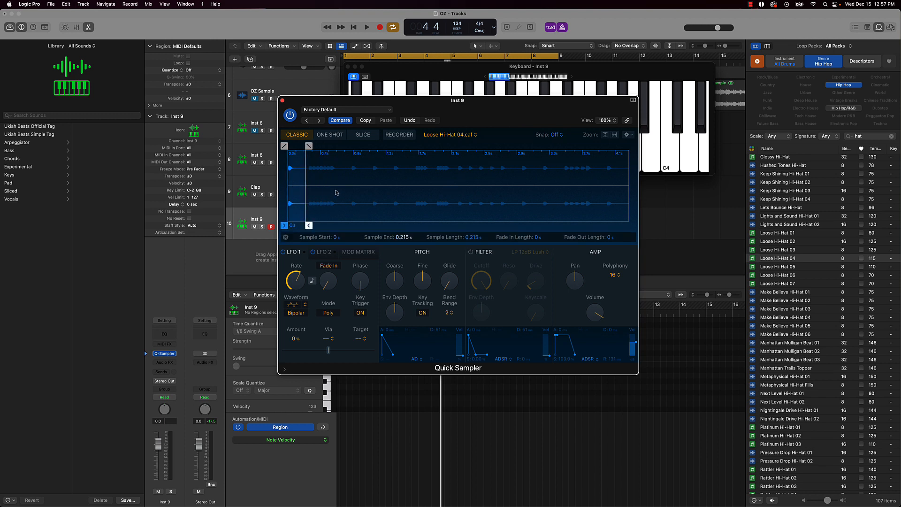
pyautogui.scroll(5, 339, 191)
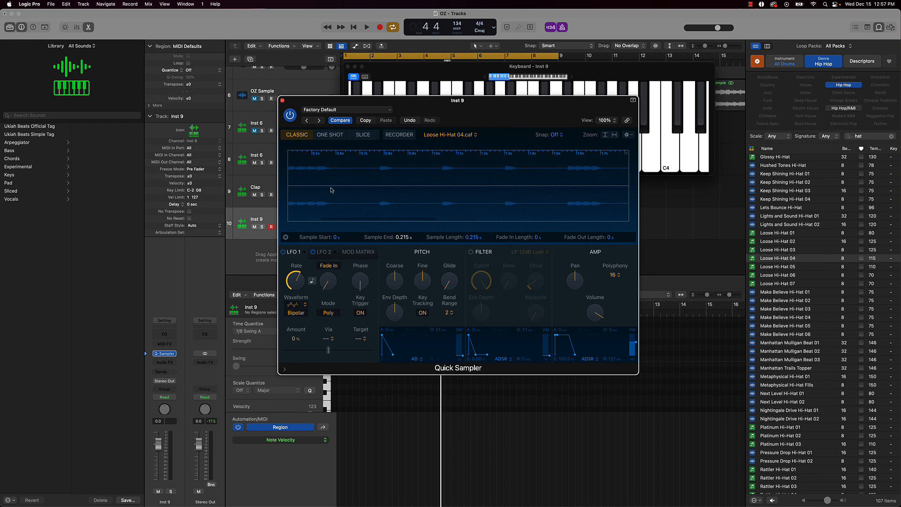
pyautogui.hscroll(-3, 334, 189)
pyautogui.scroll(5, 334, 187)
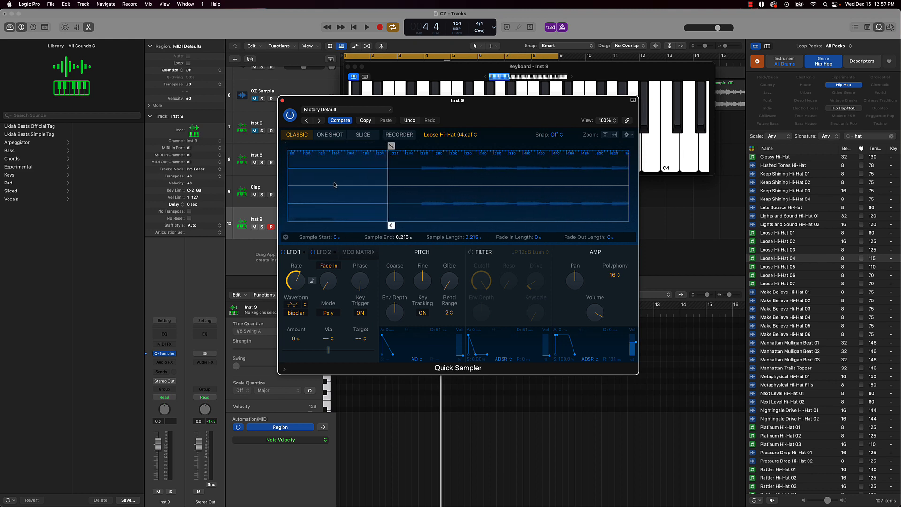
pyautogui.scroll(5, 332, 185)
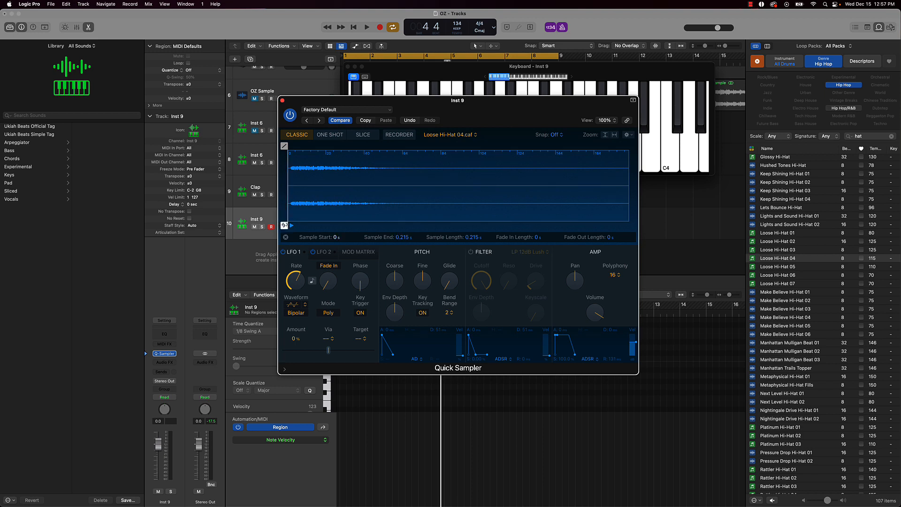
pyautogui.moveTo(285, 225); pyautogui.dragTo(287, 225)
pyautogui.scroll(5, 348, 199)
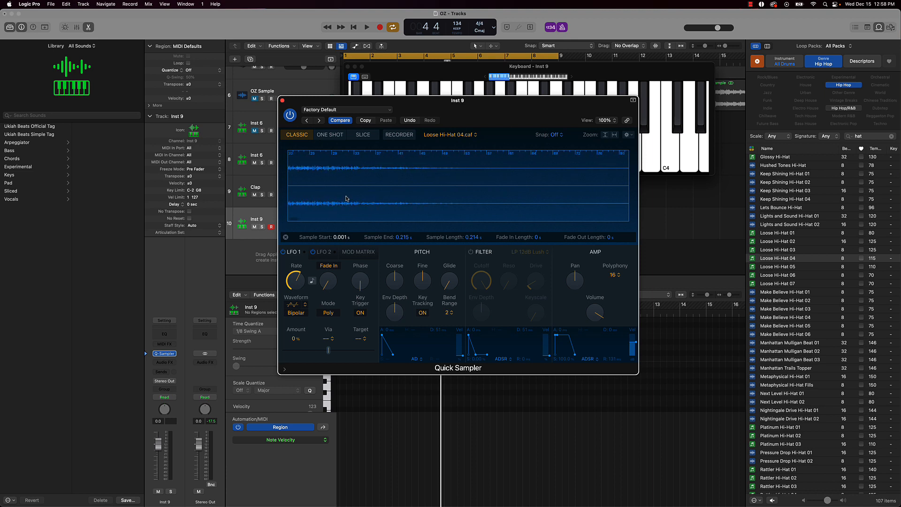
pyautogui.scroll(2, 347, 199)
pyautogui.hscroll(-5, 345, 196)
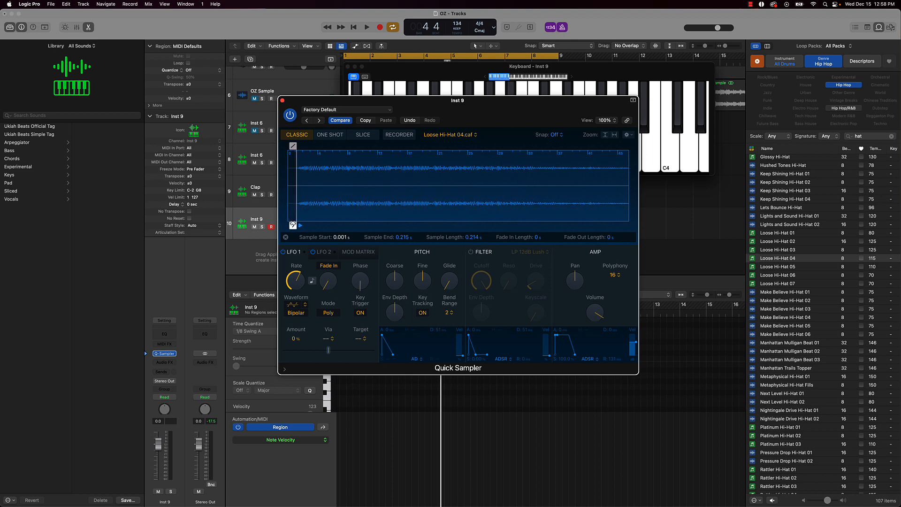
pyautogui.moveTo(293, 225); pyautogui.dragTo(295, 225)
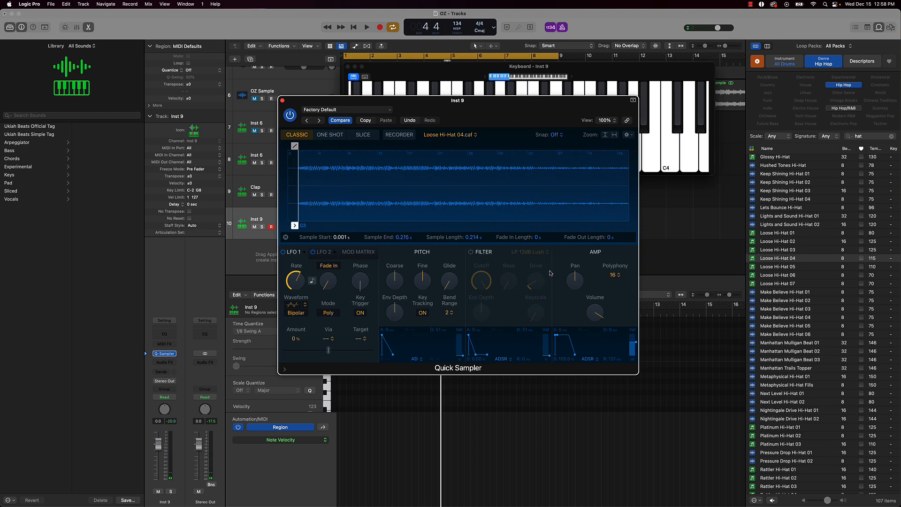
# Raise Quick Sampler's amp volume, enable the filter with more Drive, and close the plug-in window
pyautogui.moveTo(594, 306); pyautogui.dragTo(598, 292)
pyautogui.click(471, 251)
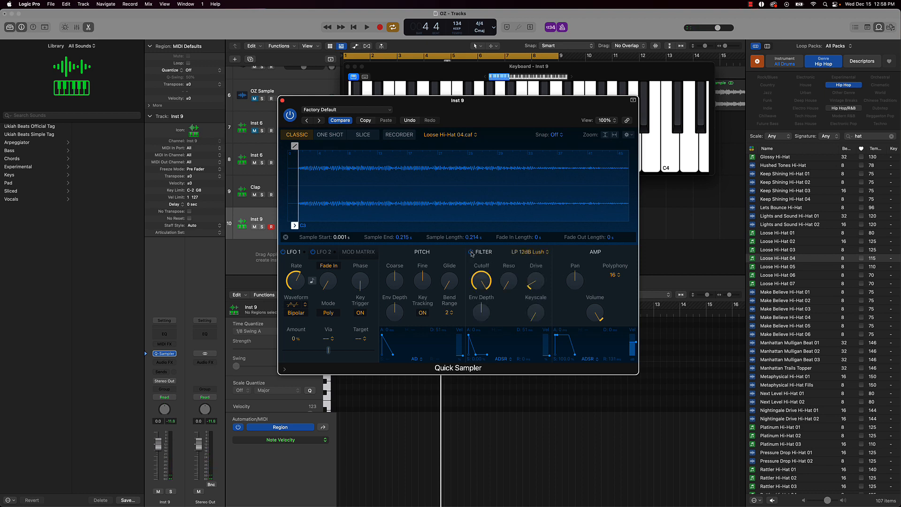
pyautogui.moveTo(532, 279); pyautogui.dragTo(532, 276)
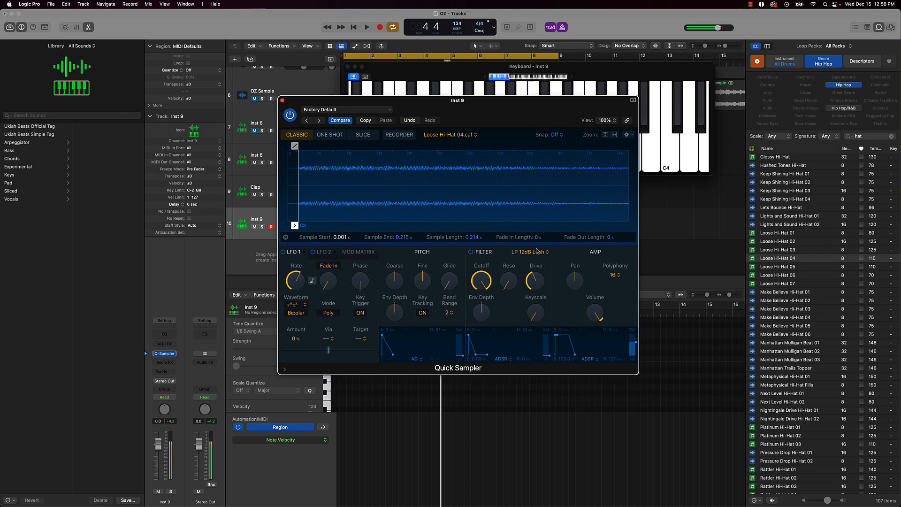
pyautogui.click(281, 100)
# Rename the new hi-hat track "Hat" and return the playhead to bar 1
pyautogui.doubleClick(260, 218)
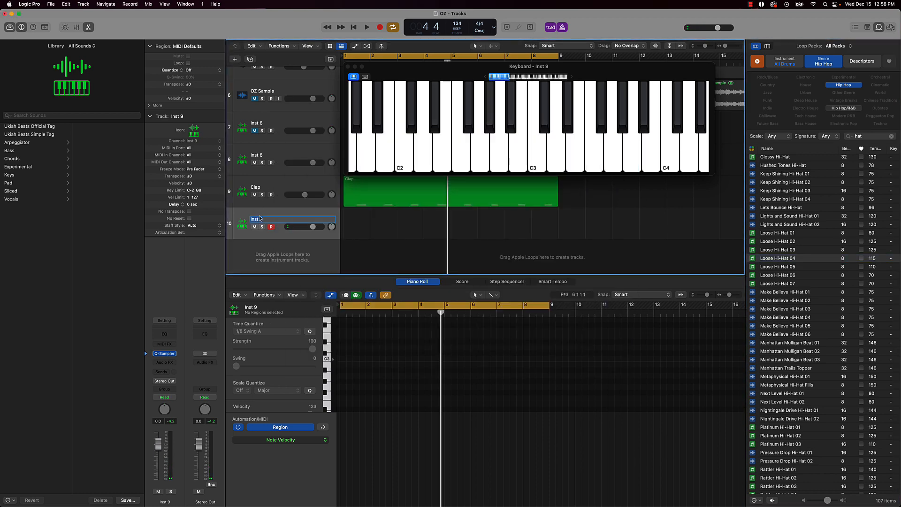
pyautogui.write('Hat')
pyautogui.press('Return')
pyautogui.press('Return')
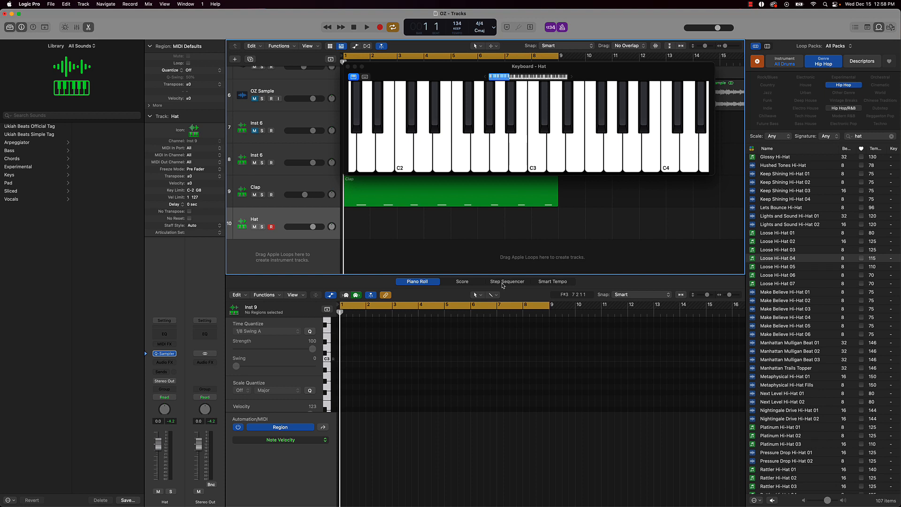
# Open the Step Sequencer for the Hat track
pyautogui.click(502, 284)
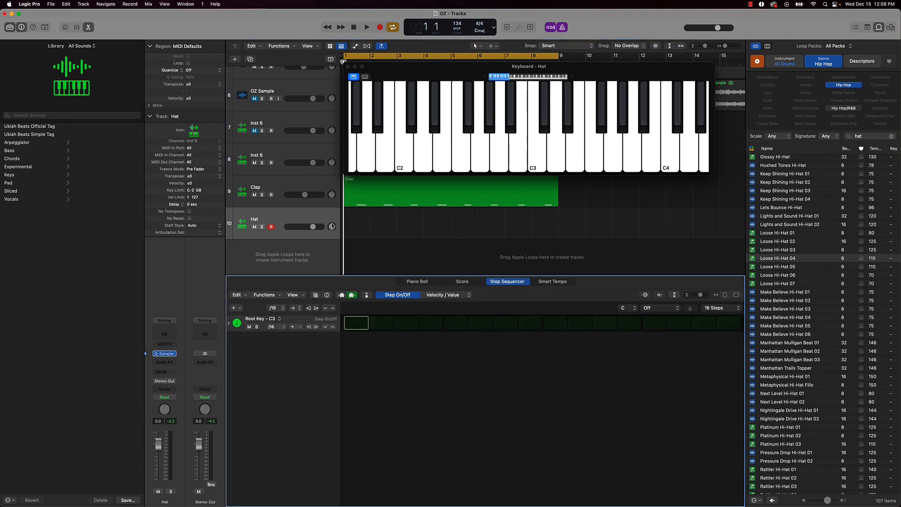
pyautogui.click(88, 27)
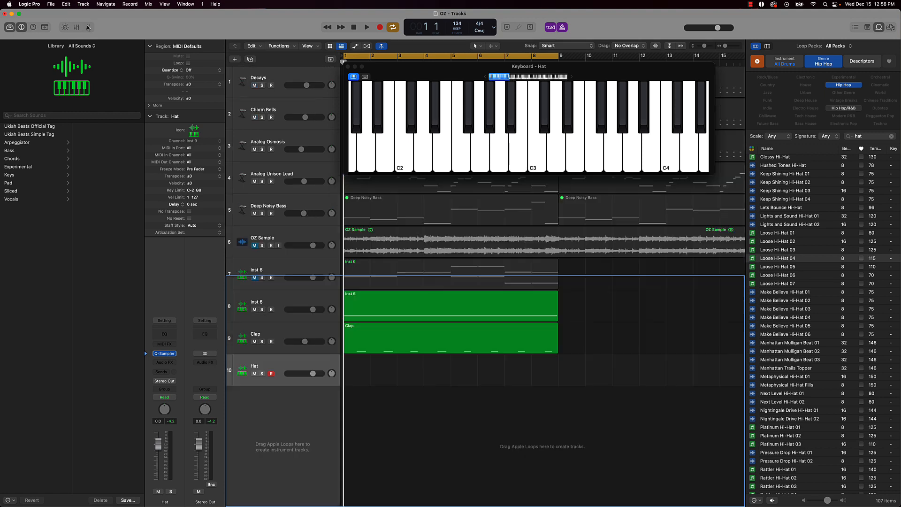
pyautogui.click(89, 28)
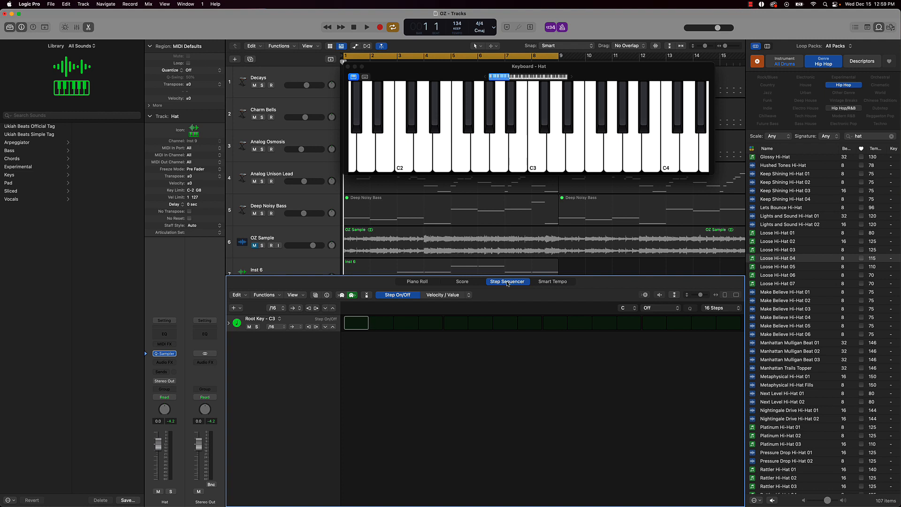
pyautogui.scroll(-5, 400, 191)
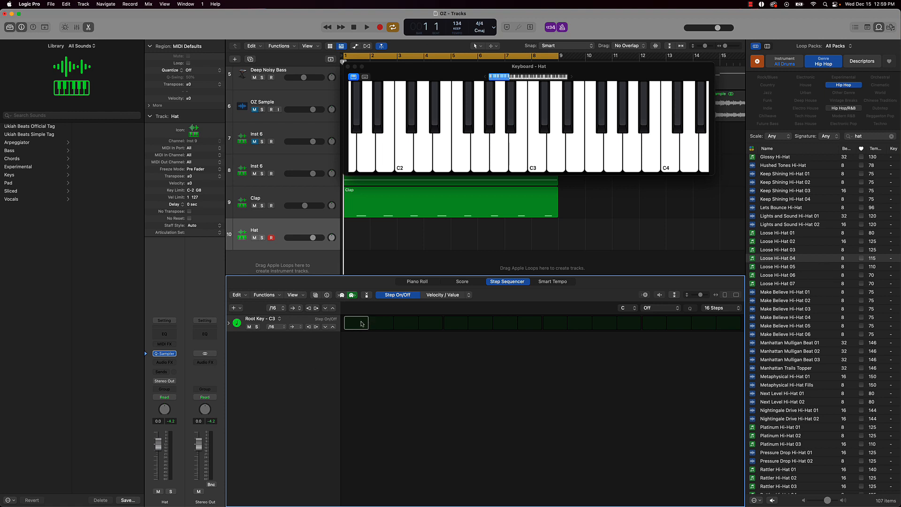
# Create a 16-step Hat pattern with every odd-numbered step turned on in the Root Key - C3 row
pyautogui.click(361, 324)
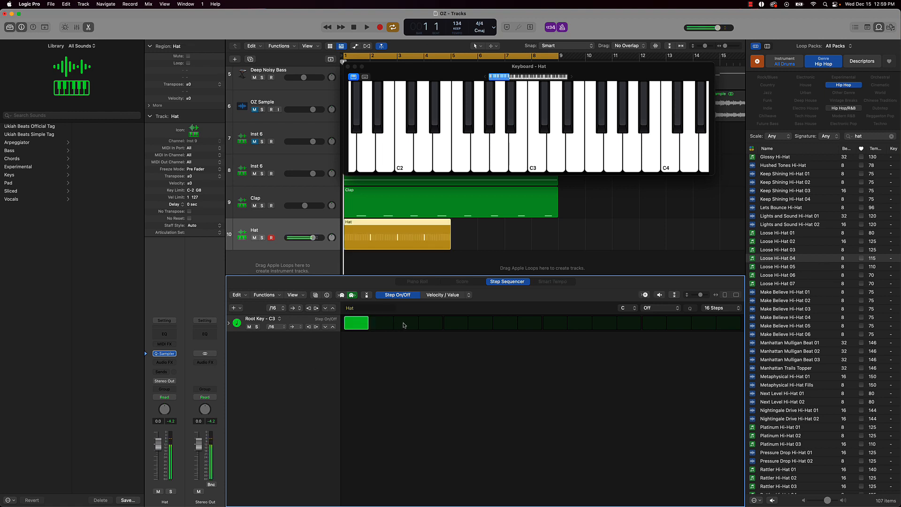
pyautogui.click(404, 324)
pyautogui.click(455, 325)
pyautogui.click(506, 323)
pyautogui.click(556, 323)
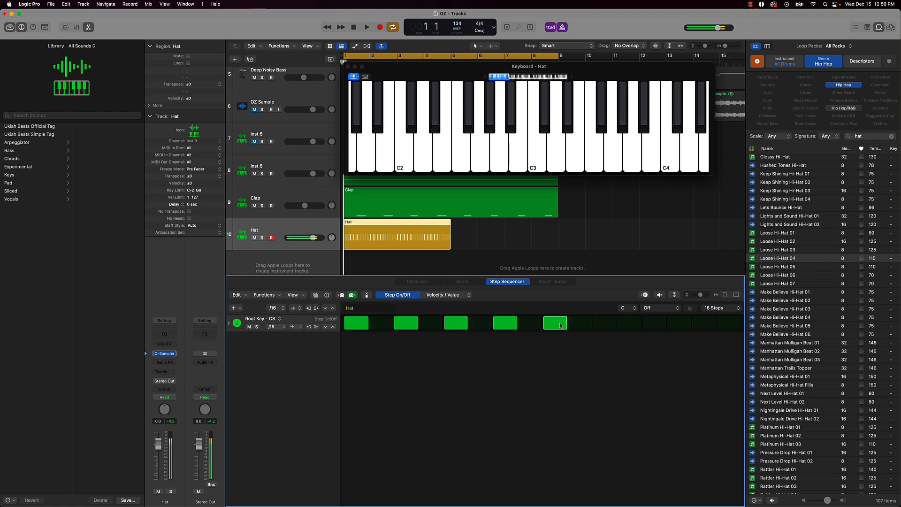
pyautogui.click(605, 323)
pyautogui.click(655, 323)
pyautogui.click(704, 323)
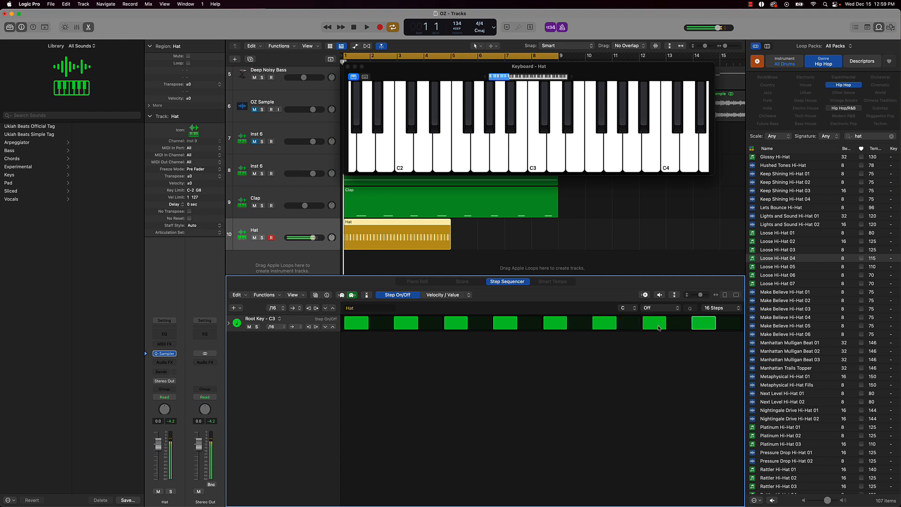
# Shorten the cycle range to bars 1 to 5 and play back the Hat pattern within it
pyautogui.click(520, 231)
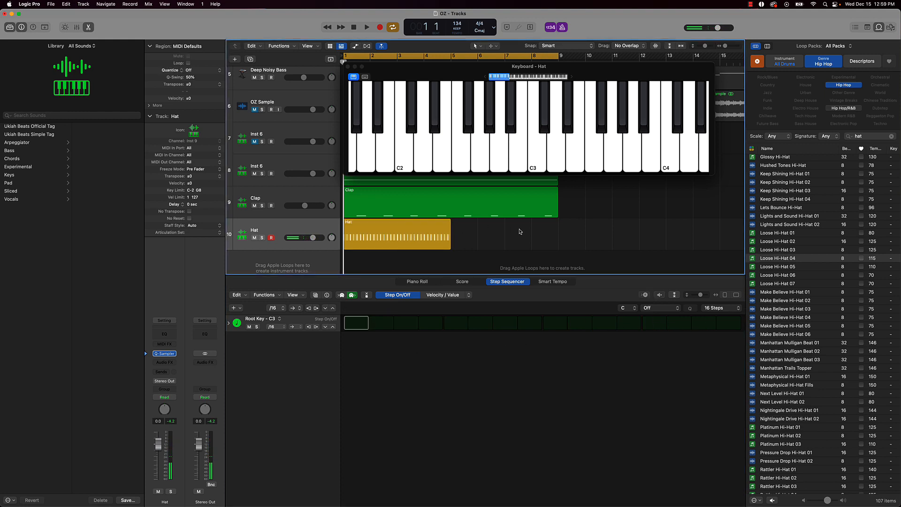
pyautogui.press('space')
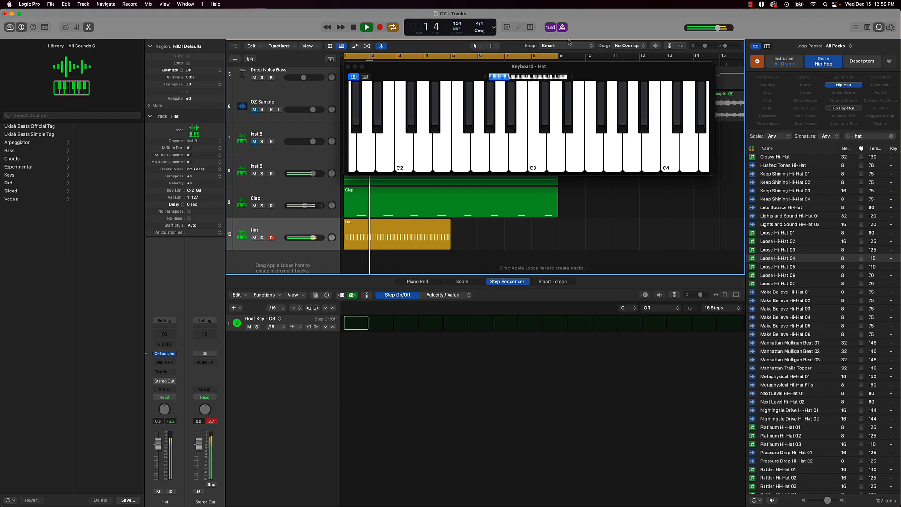
pyautogui.moveTo(559, 56); pyautogui.dragTo(451, 56)
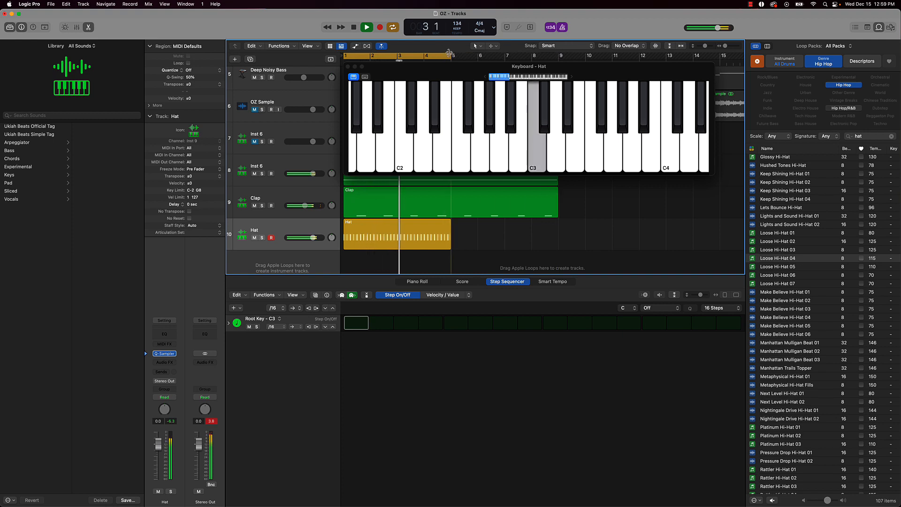
pyautogui.click(423, 238)
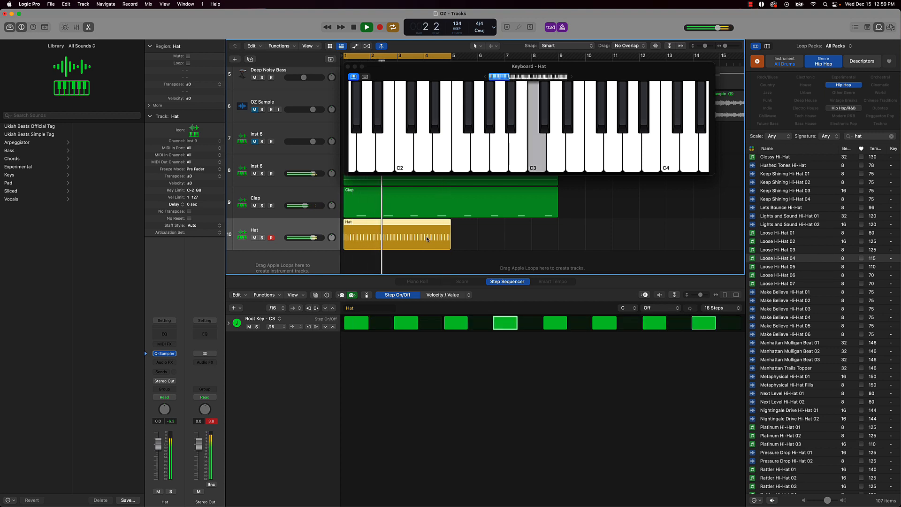
pyautogui.press('space')
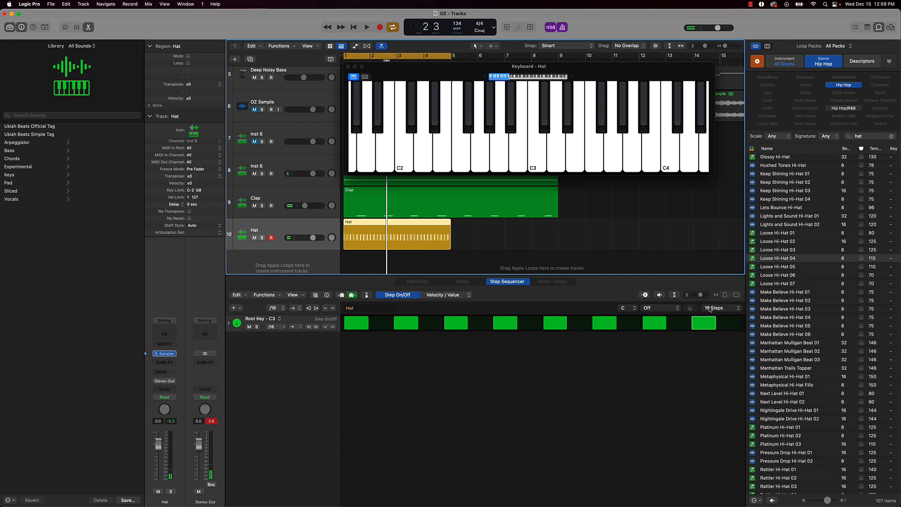
# Extend the Hat pattern to 64 steps and close the loop browser to widen the step grid
pyautogui.click(720, 308)
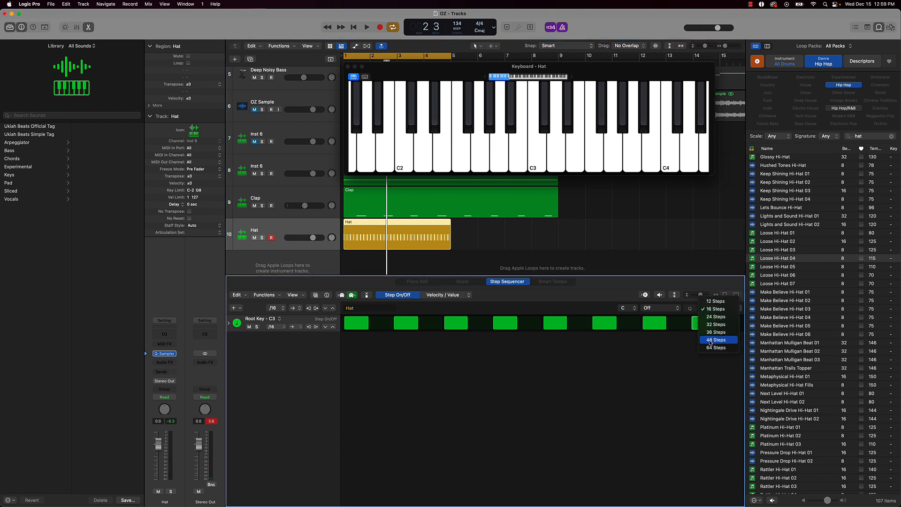
pyautogui.click(711, 348)
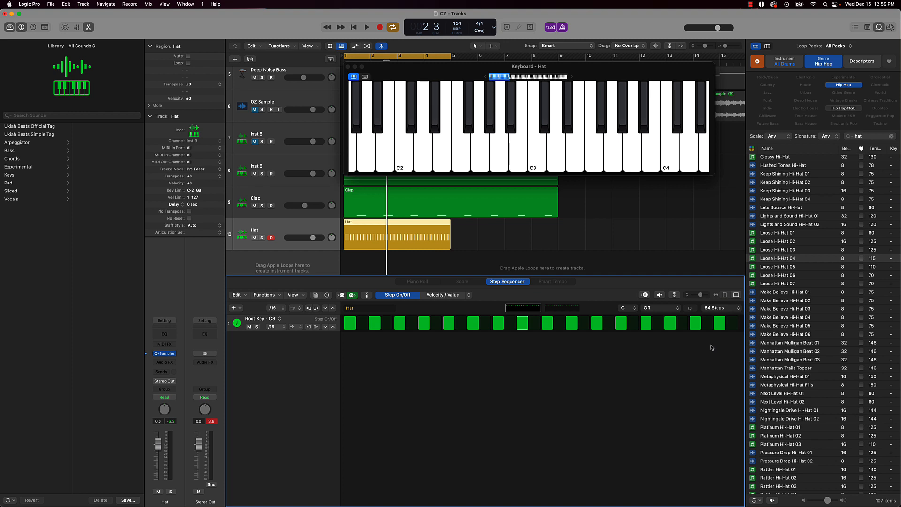
pyautogui.click(878, 27)
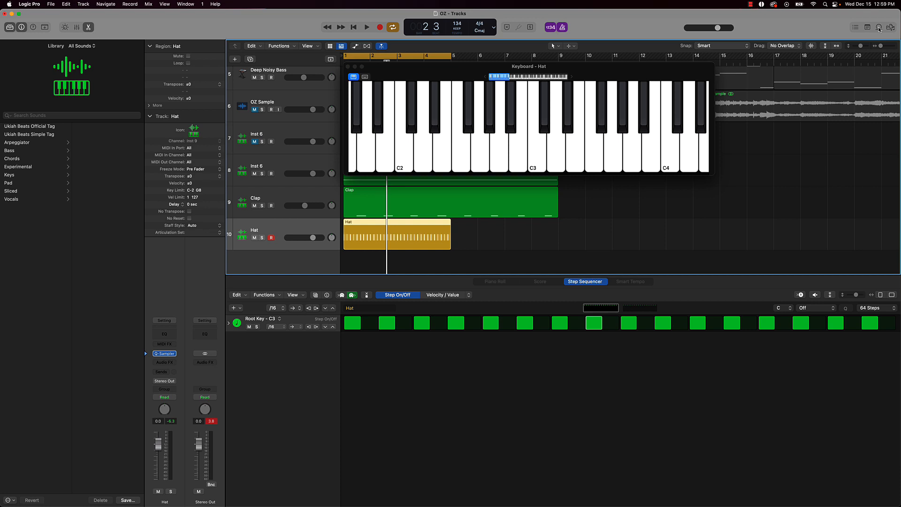
pyautogui.click(629, 310)
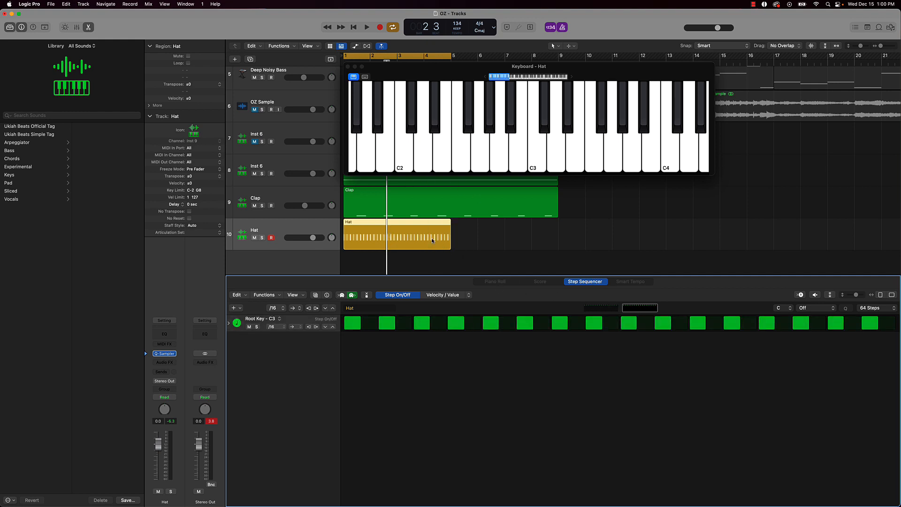
# Try rotating all the steps of the Hat pattern to the right and left, one step at a time
pyautogui.click(316, 308)
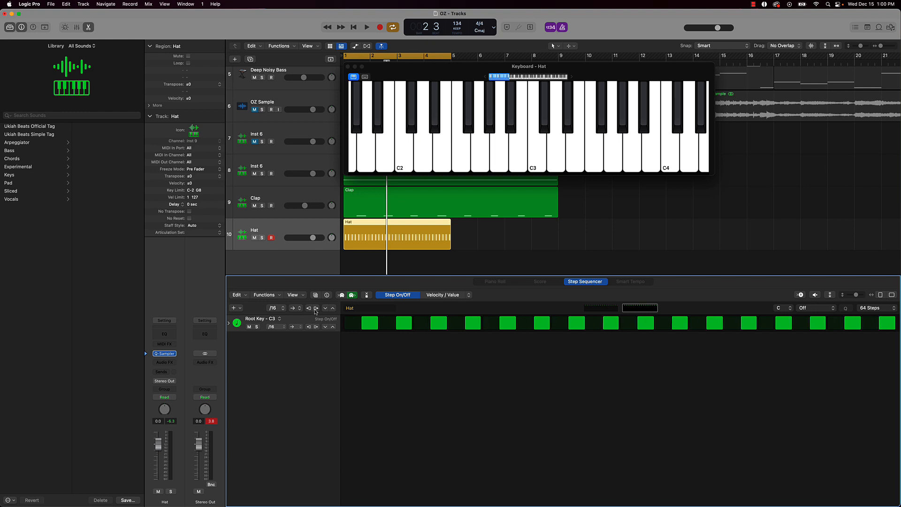
pyautogui.click(316, 308)
pyautogui.click(316, 309)
pyautogui.press('super+z')
pyautogui.click(315, 309)
pyautogui.click(315, 309)
pyautogui.click(309, 309)
pyautogui.click(310, 309)
pyautogui.click(310, 309)
pyautogui.click(310, 309)
pyautogui.click(310, 309)
pyautogui.click(310, 310)
pyautogui.click(310, 310)
pyautogui.click(310, 309)
pyautogui.click(309, 309)
pyautogui.click(310, 309)
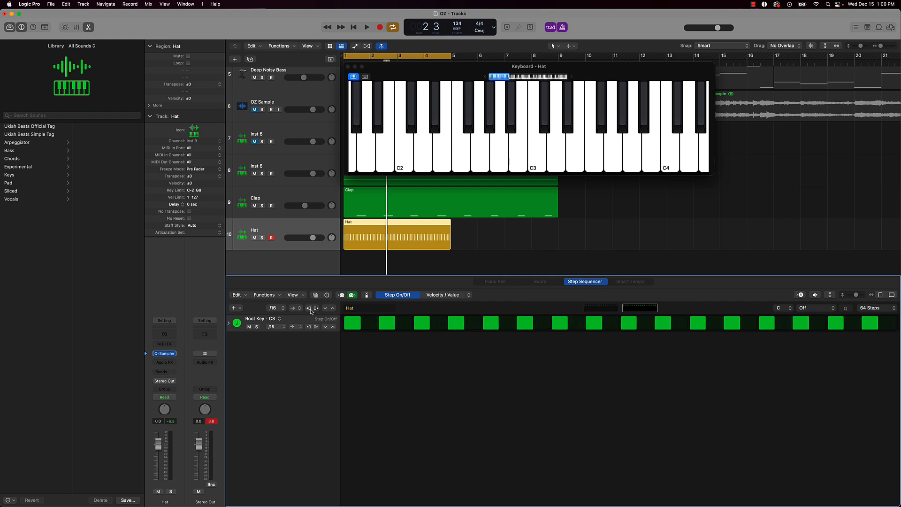
# Play back the Hat pattern and add an extra hit on its last step, step 64
pyautogui.press('space')
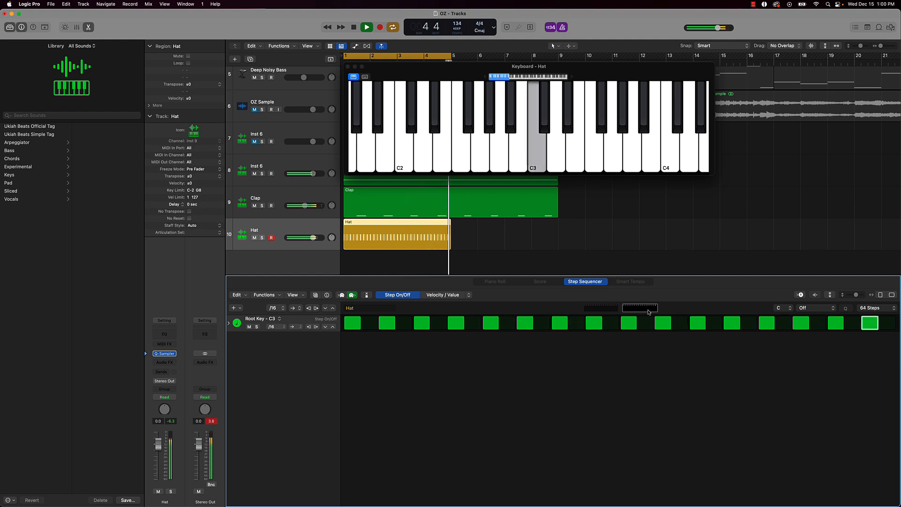
pyautogui.press('space')
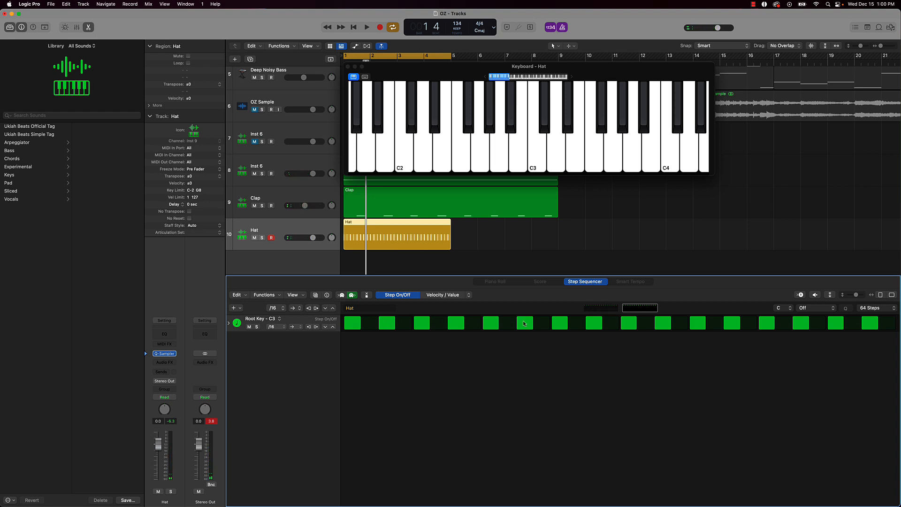
pyautogui.click(594, 307)
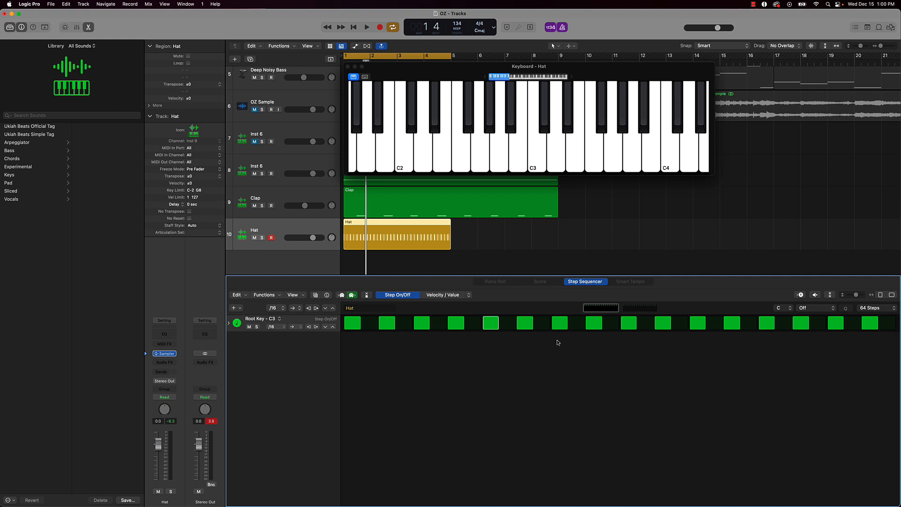
pyautogui.press('space')
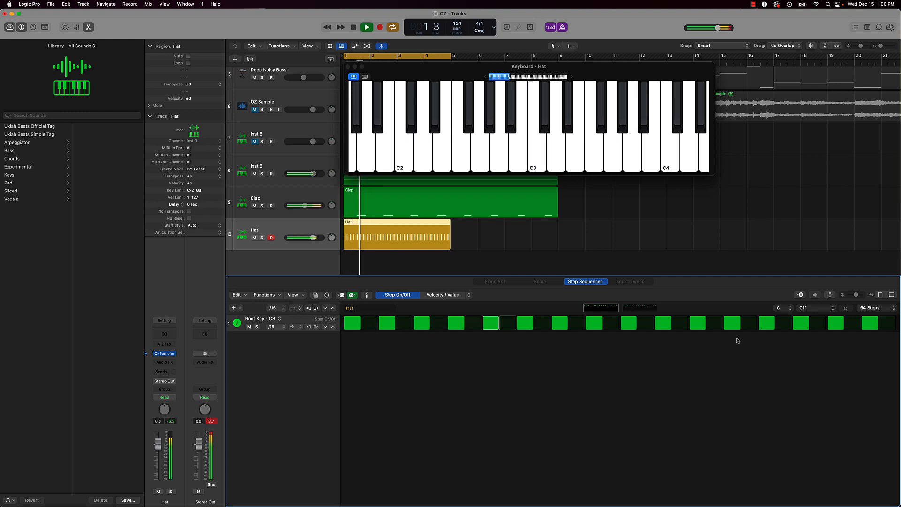
pyautogui.click(848, 326)
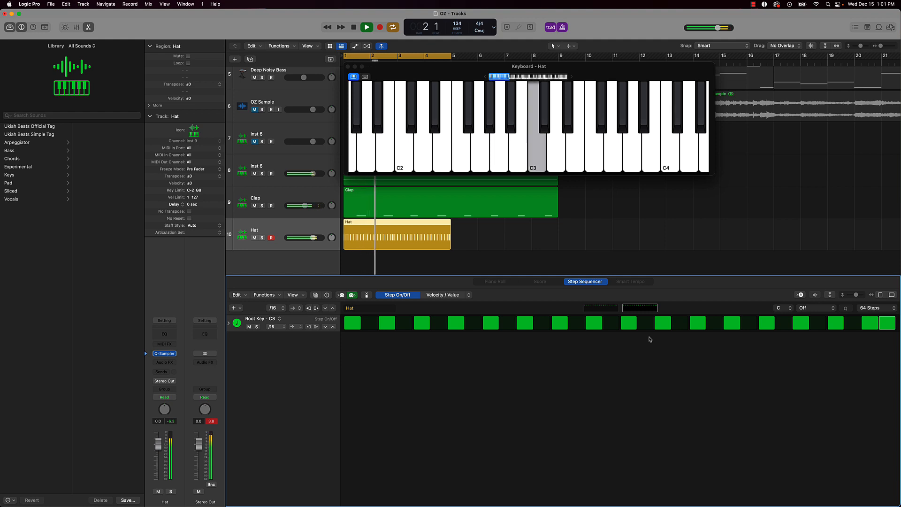
pyautogui.press('space')
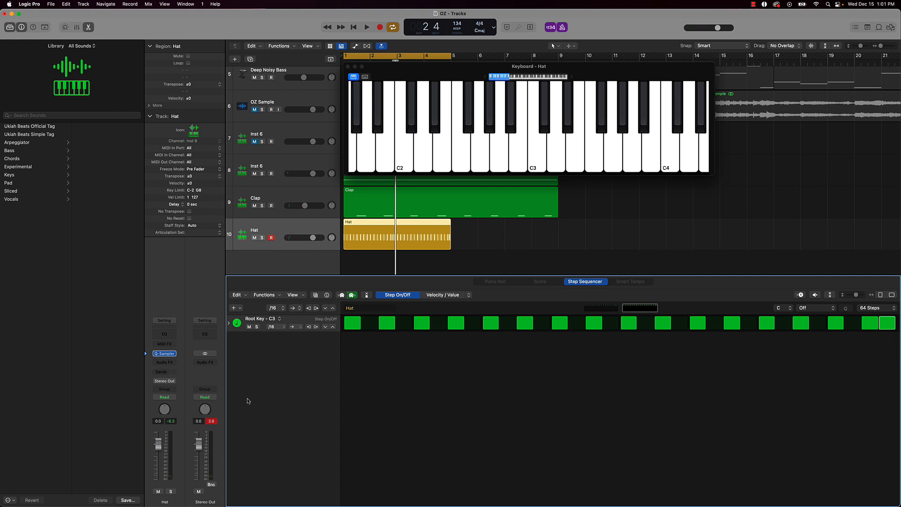
# Copy the Hat region to bar 5, move the keyboard window out of the way and shift the cycle range to bars 5 to 9
pyautogui.click(211, 421)
pyautogui.moveTo(377, 70); pyautogui.dragTo(488, 45)
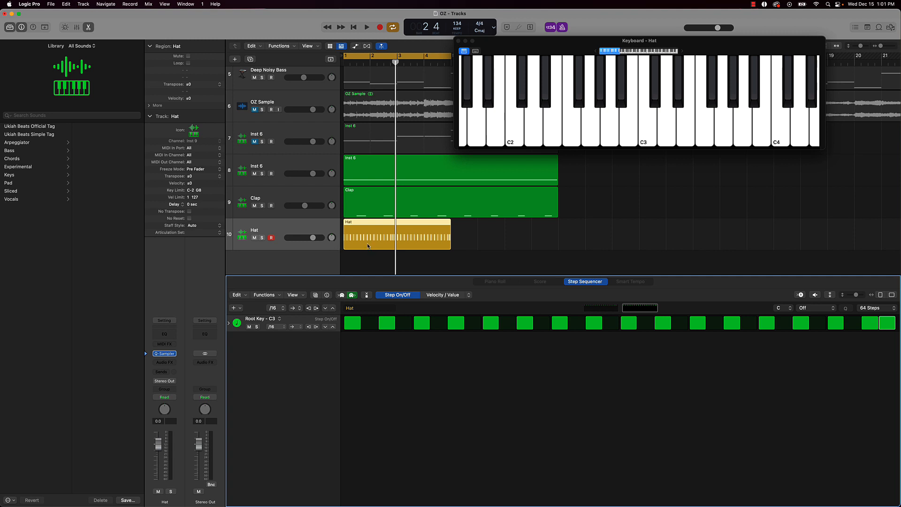
pyautogui.moveTo(367, 245); pyautogui.dragTo(476, 248)
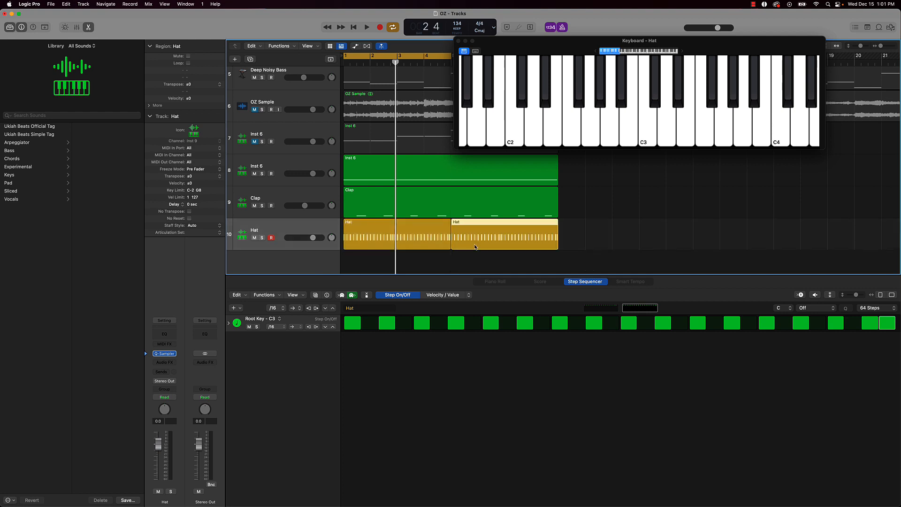
pyautogui.click(446, 263)
pyautogui.click(475, 249)
pyautogui.moveTo(533, 43); pyautogui.dragTo(638, 46)
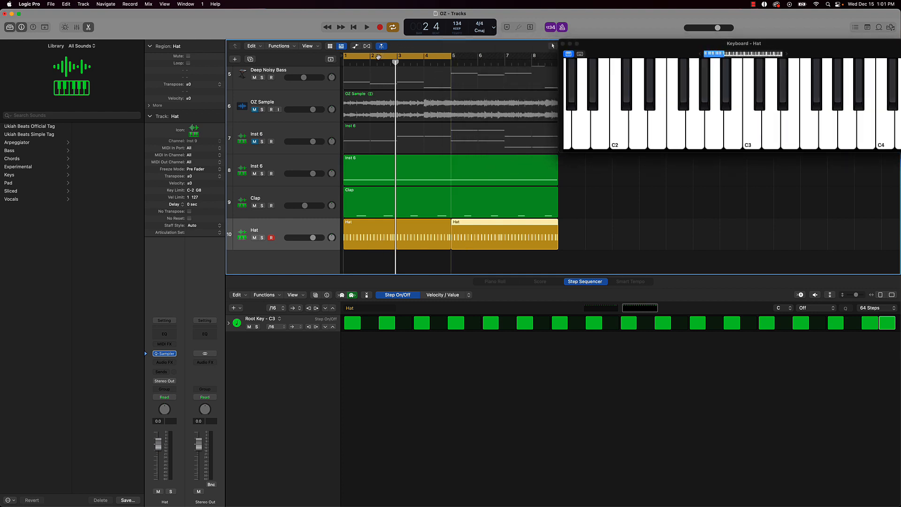
pyautogui.moveTo(378, 56); pyautogui.dragTo(484, 56)
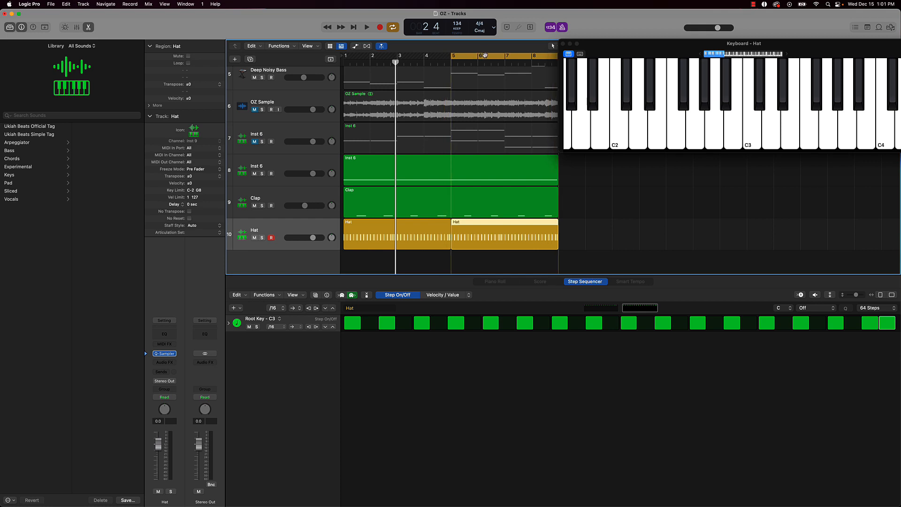
# Remove the hit on step 30 and add one on step 62 in the copied Hat pattern, and play it back
pyautogui.click(599, 307)
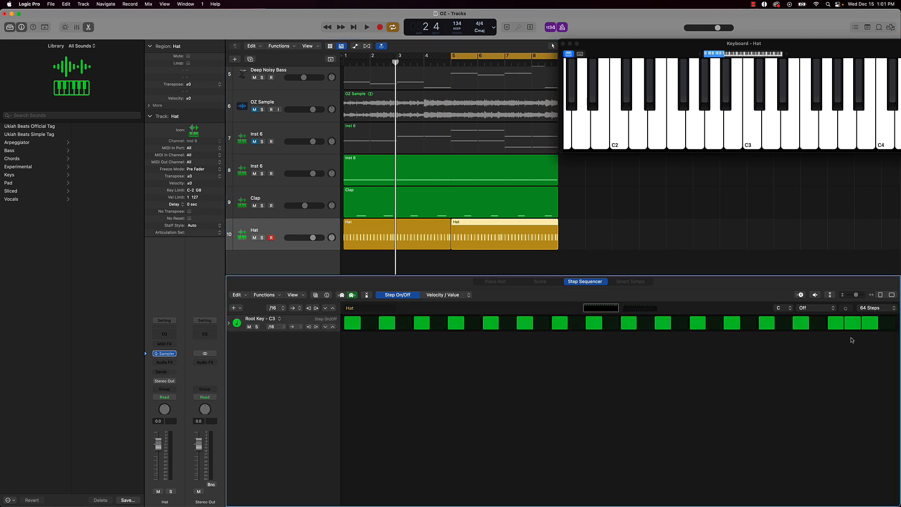
pyautogui.click(855, 324)
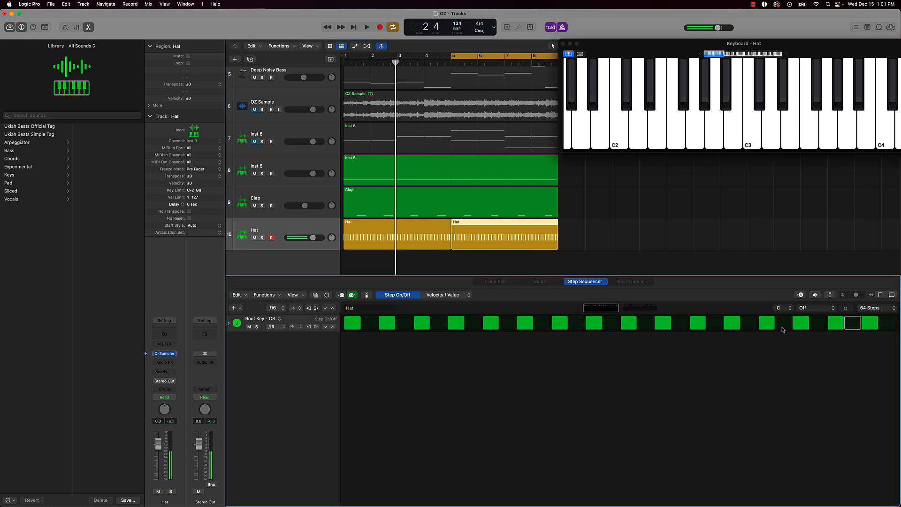
pyautogui.click(783, 328)
pyautogui.click(640, 308)
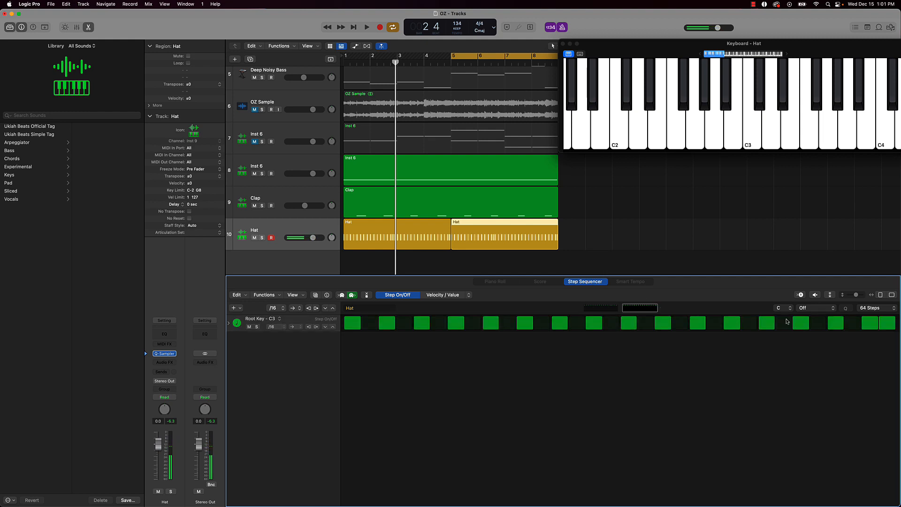
pyautogui.click(855, 324)
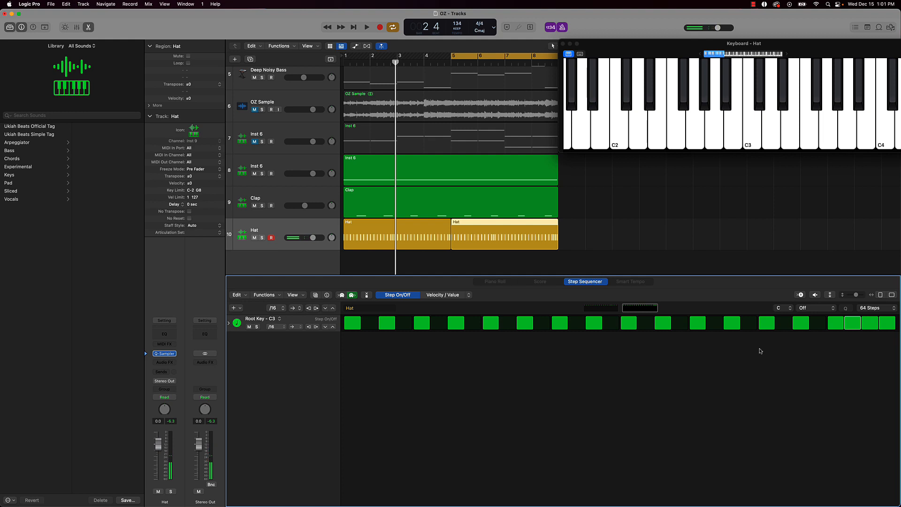
pyautogui.press('space')
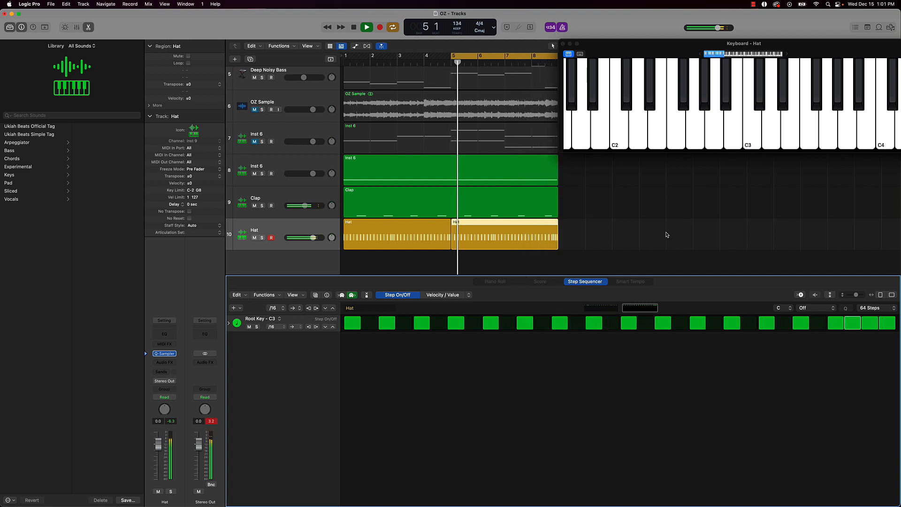
pyautogui.press('space')
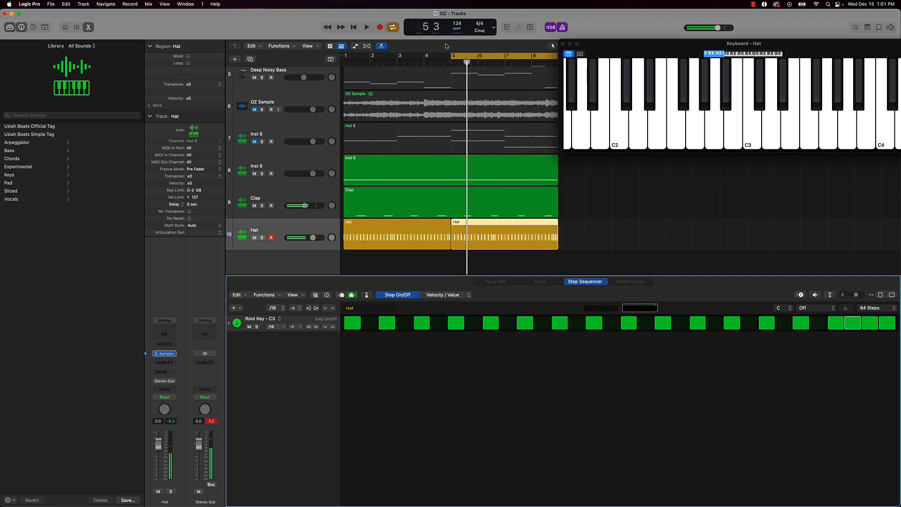
# Extend the cycle range back to bars 1 to 9 and play back the beat from bar 1
pyautogui.moveTo(451, 55); pyautogui.dragTo(346, 55)
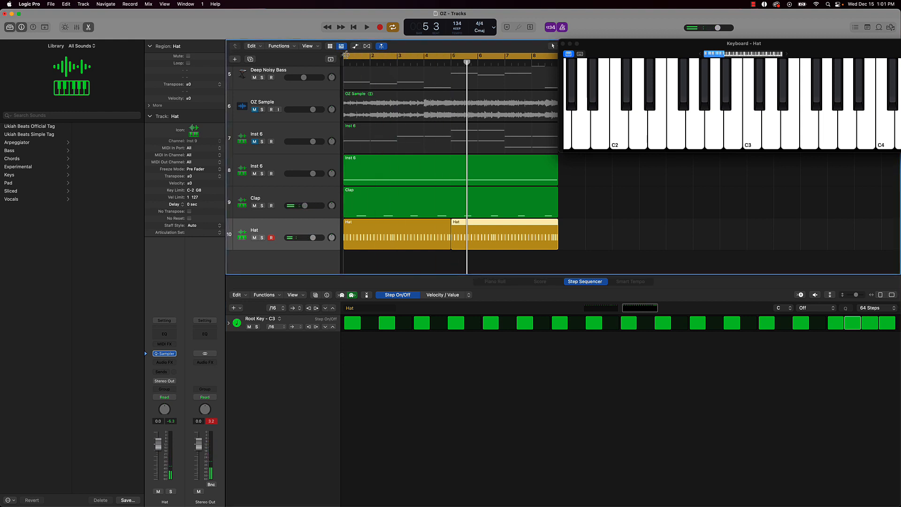
pyautogui.click(439, 257)
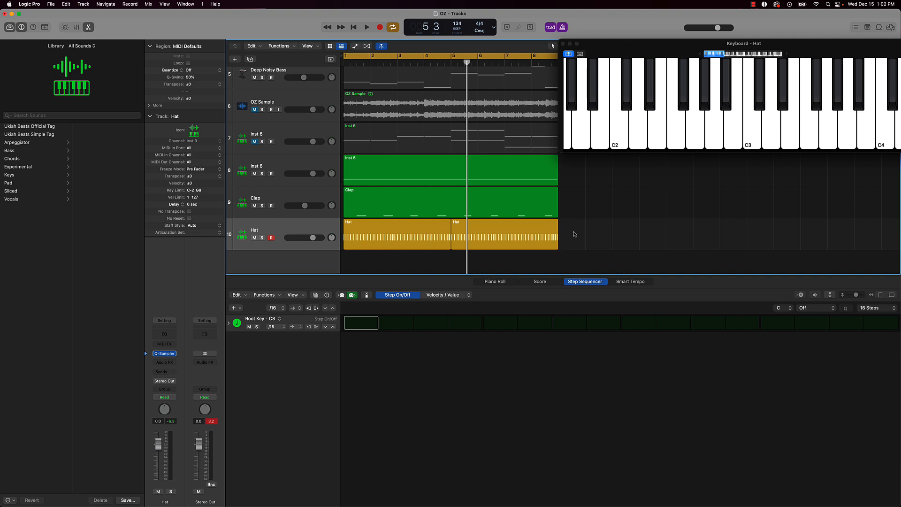
pyautogui.press('space')
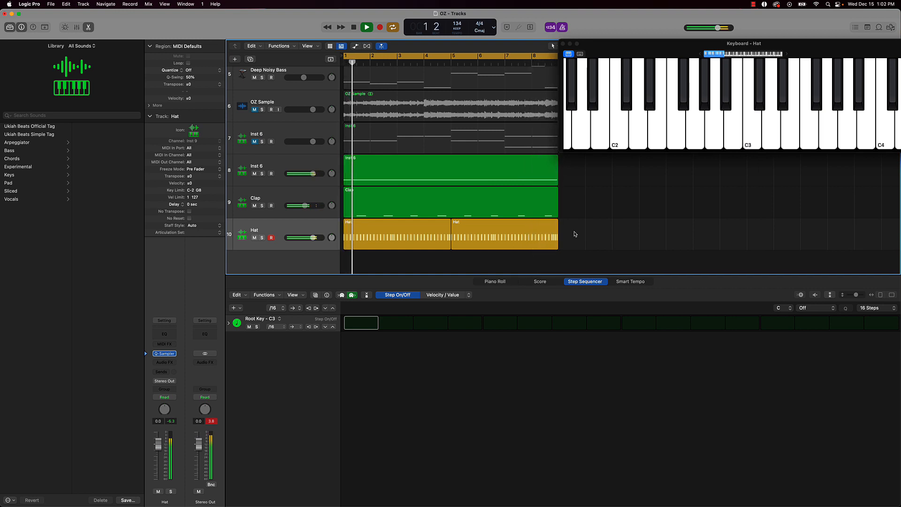
pyautogui.press('space')
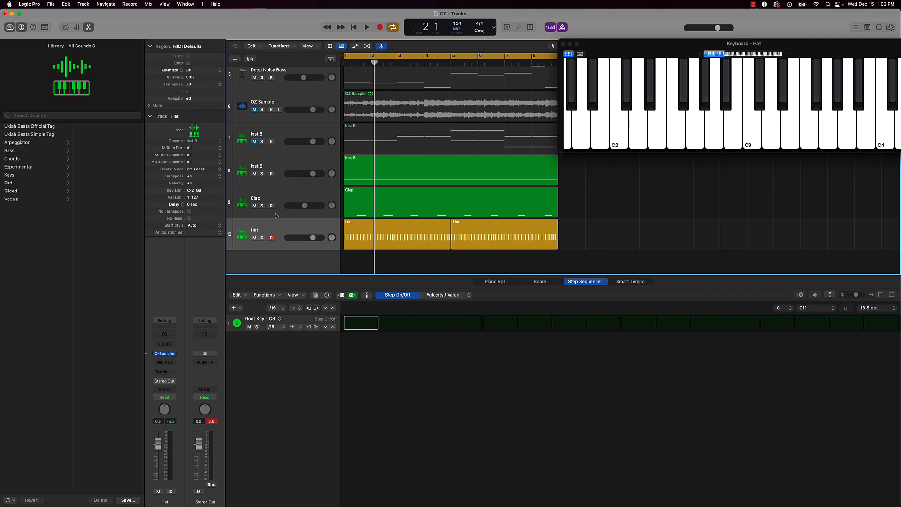
# Create one new software instrument track with Quick Sampler (Single Sample) and keep the Step Sequencer as its editor
pyautogui.click(235, 59)
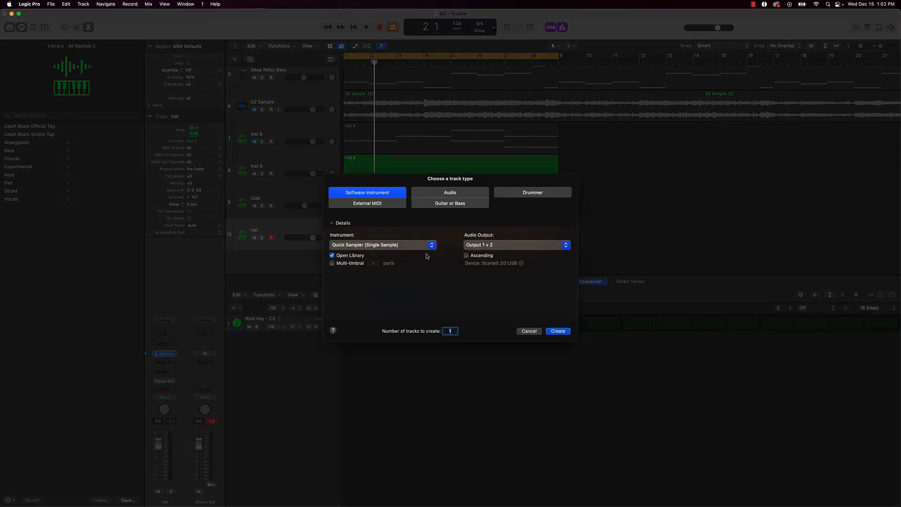
pyautogui.click(559, 331)
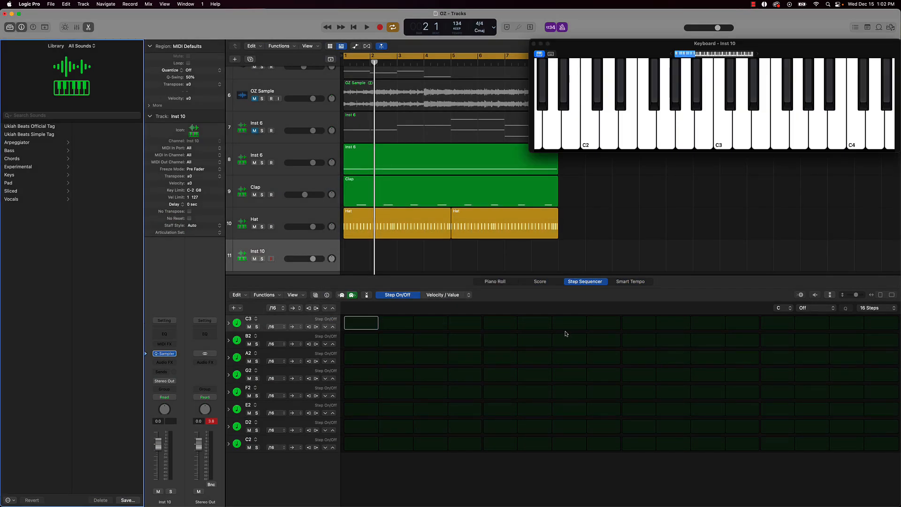
pyautogui.click(496, 282)
pyautogui.click(586, 282)
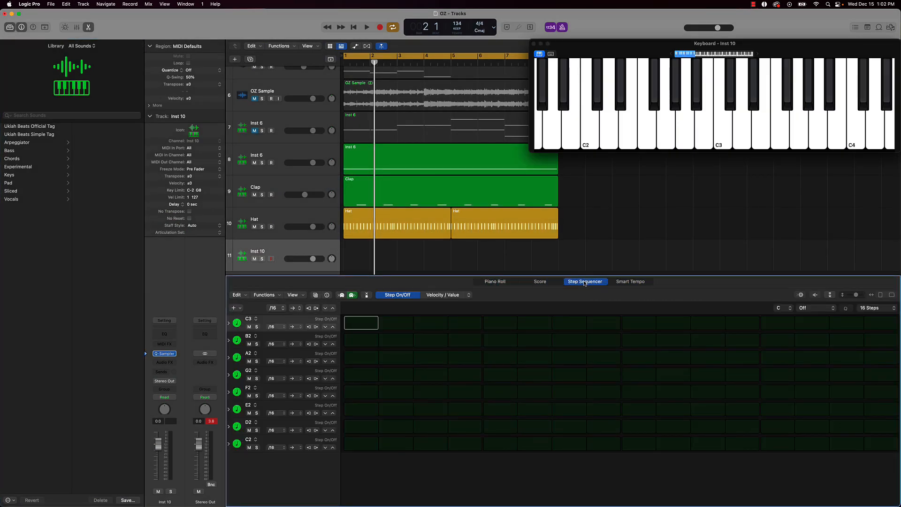
# Delete the pattern rows from C2 up to B2 so only C3 remains, and move the new pattern region to bar 1
pyautogui.press('Down')
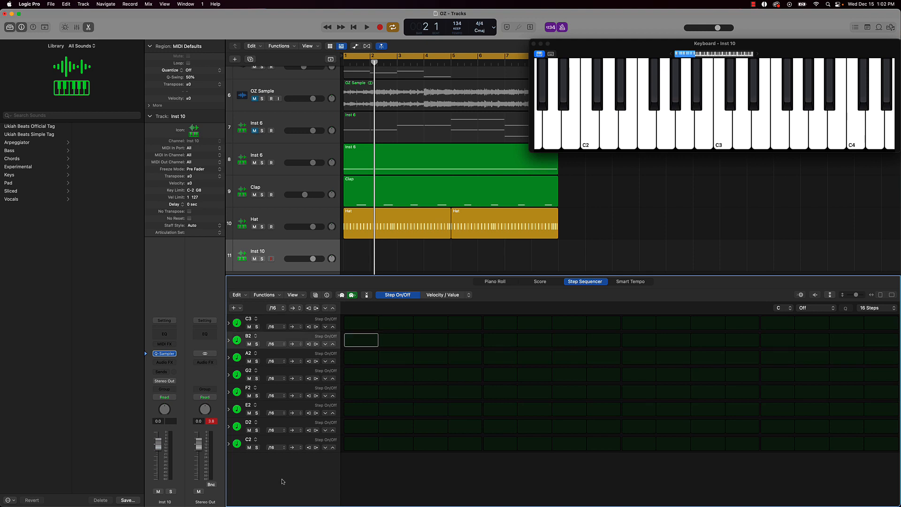
pyautogui.click(282, 444)
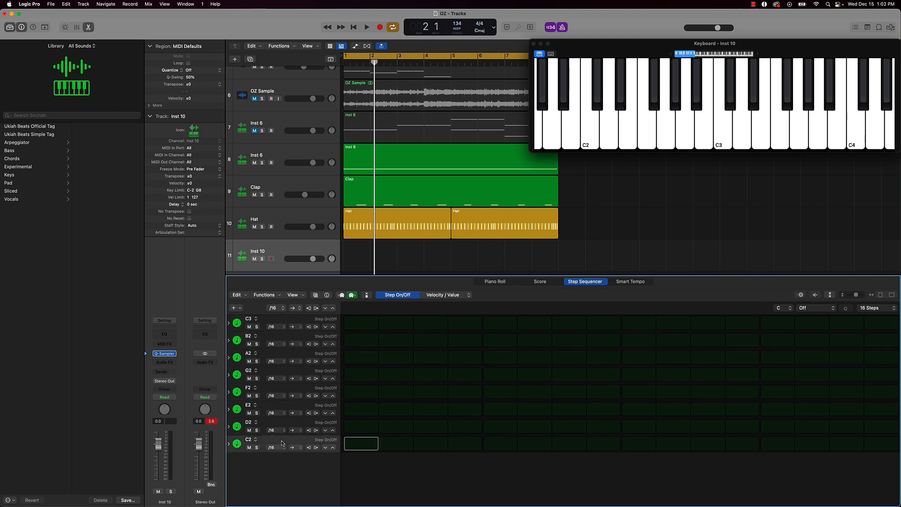
pyautogui.press('Delete')
pyautogui.press('Delete')
pyautogui.press('Delete')
pyautogui.press('Delete')
pyautogui.press('Delete')
pyautogui.press('Delete')
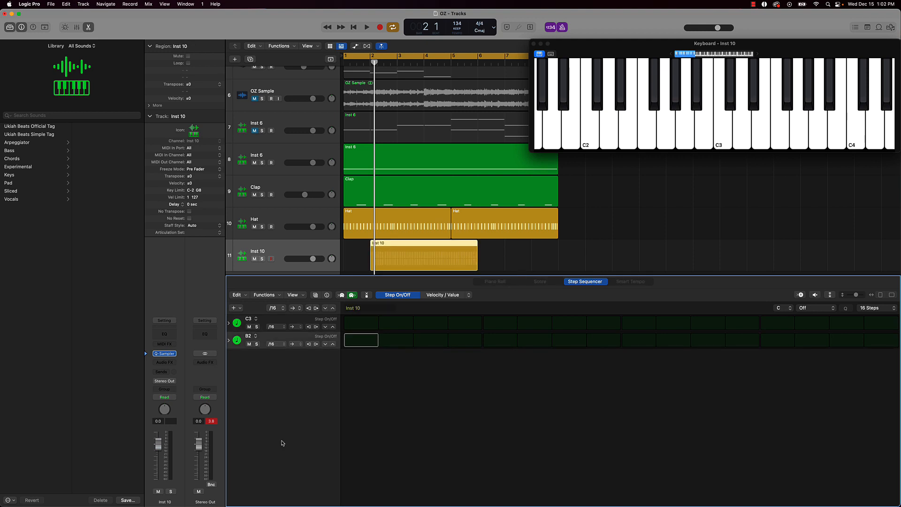
pyautogui.press('Delete')
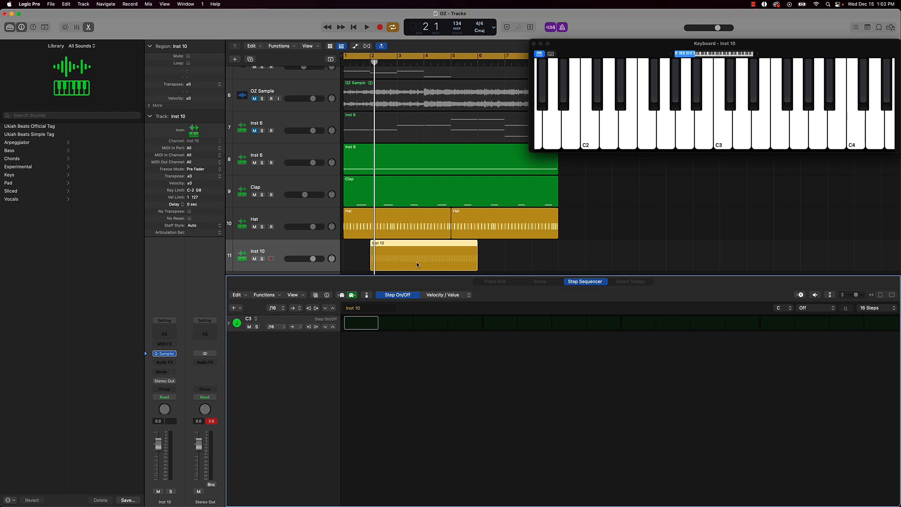
pyautogui.moveTo(416, 261); pyautogui.dragTo(378, 259)
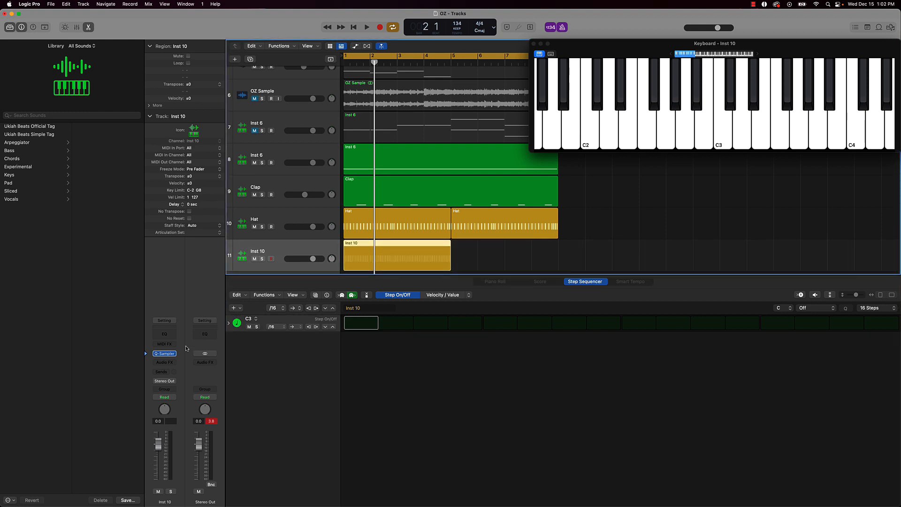
# Open the new track's Quick Sampler beside the loop browser, close the keyboard window, and search the Hip Hop drum loops for "kick"
pyautogui.click(165, 354)
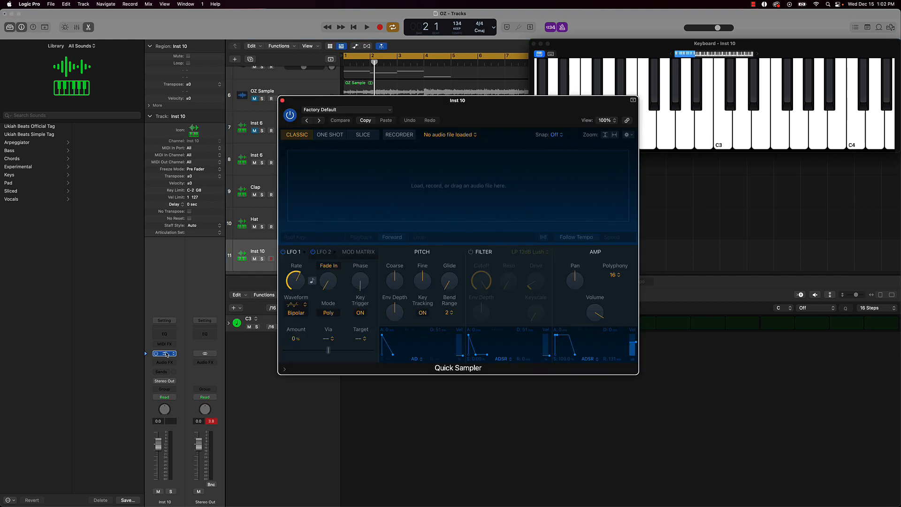
pyautogui.moveTo(563, 117); pyautogui.dragTo(438, 106)
pyautogui.click(873, 27)
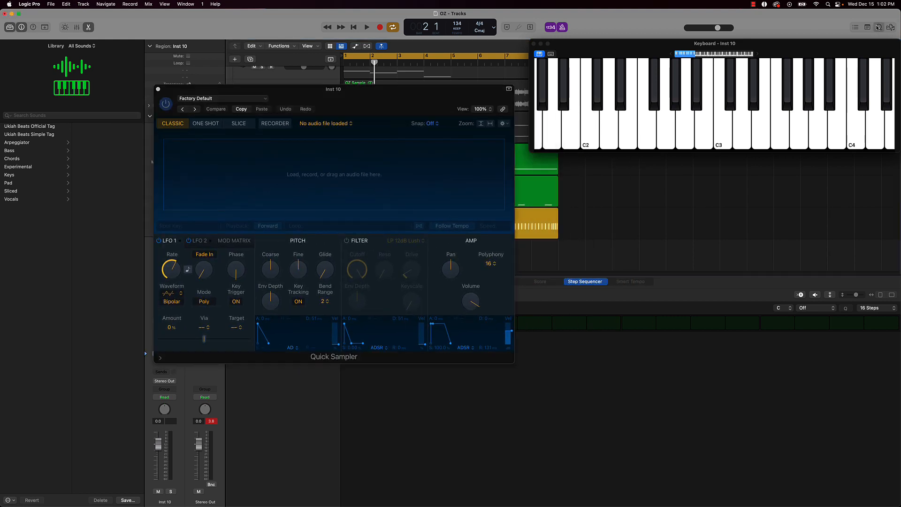
pyautogui.click(535, 44)
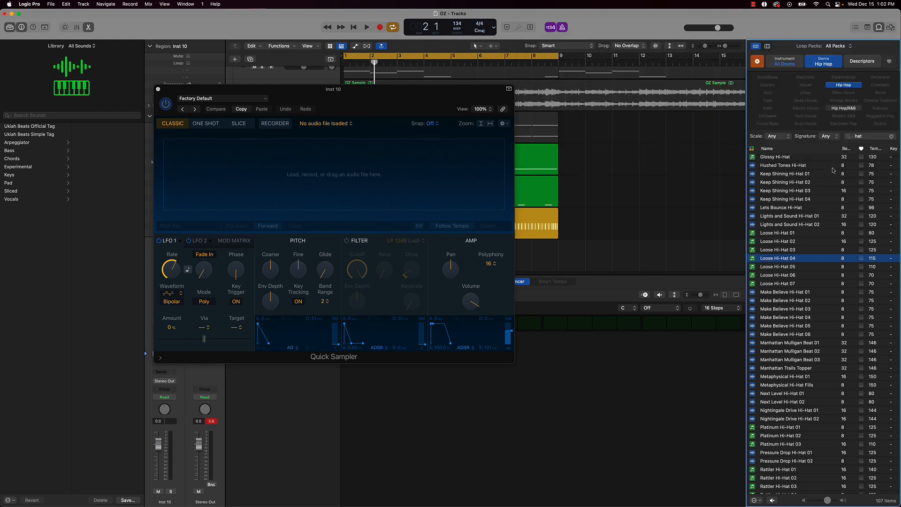
pyautogui.click(892, 136)
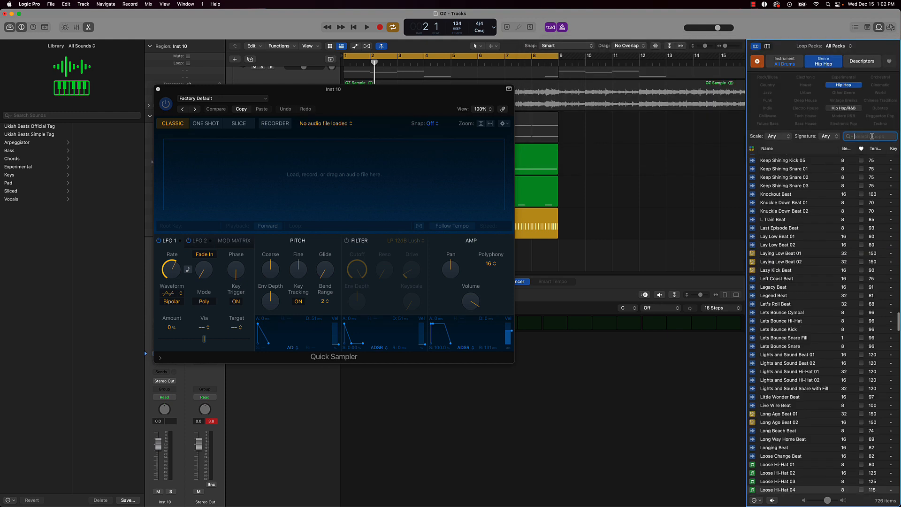
pyautogui.write('kick')
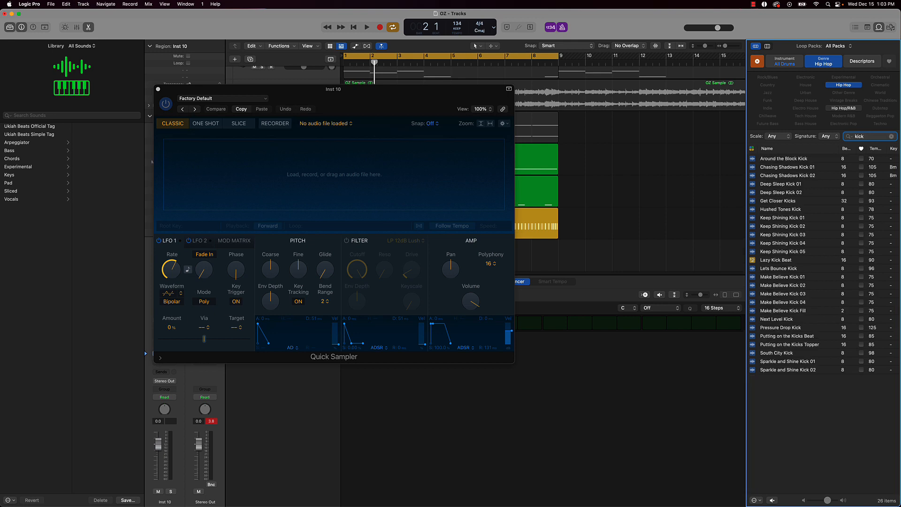
# Audition Hip Hop kick loops, including Deep Sleep Kick 01, Around the Block Kick, Get Closer Kicks, Lets Bounce Kick and South City Kick
pyautogui.click(791, 184)
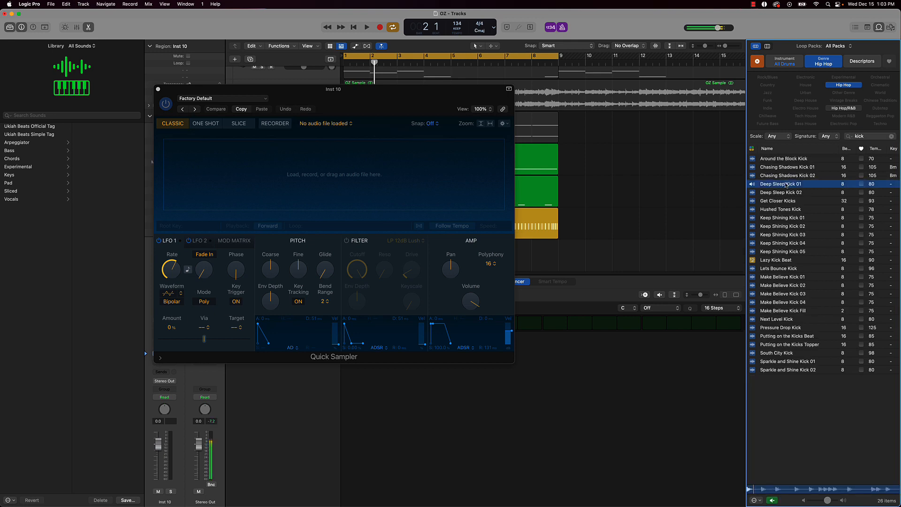
pyautogui.click(778, 193)
pyautogui.click(773, 176)
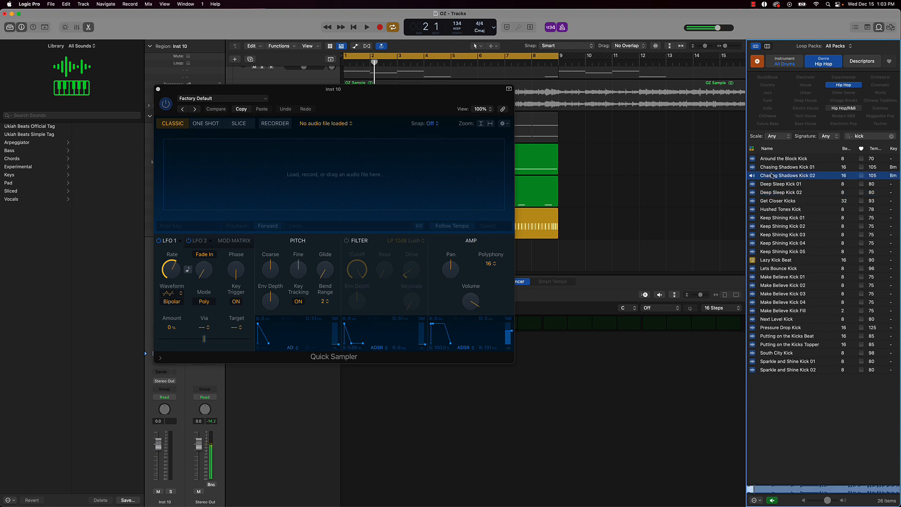
pyautogui.click(773, 159)
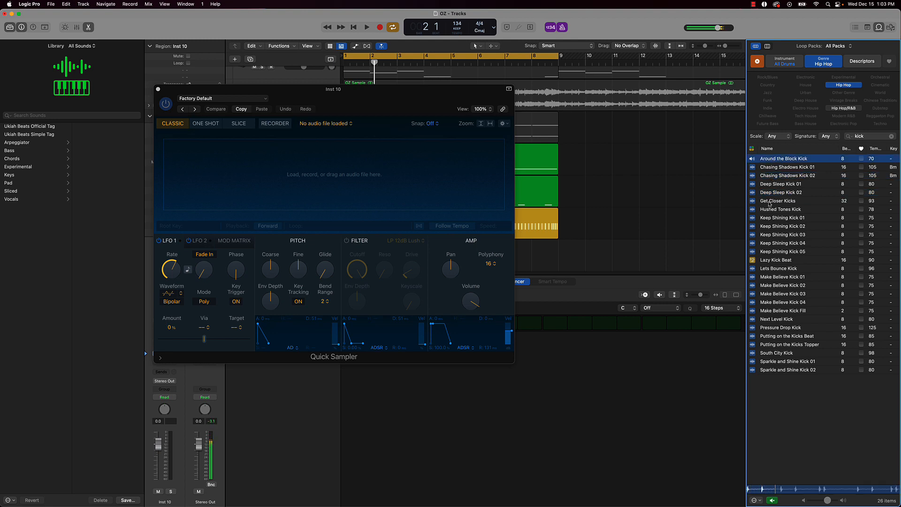
pyautogui.click(770, 202)
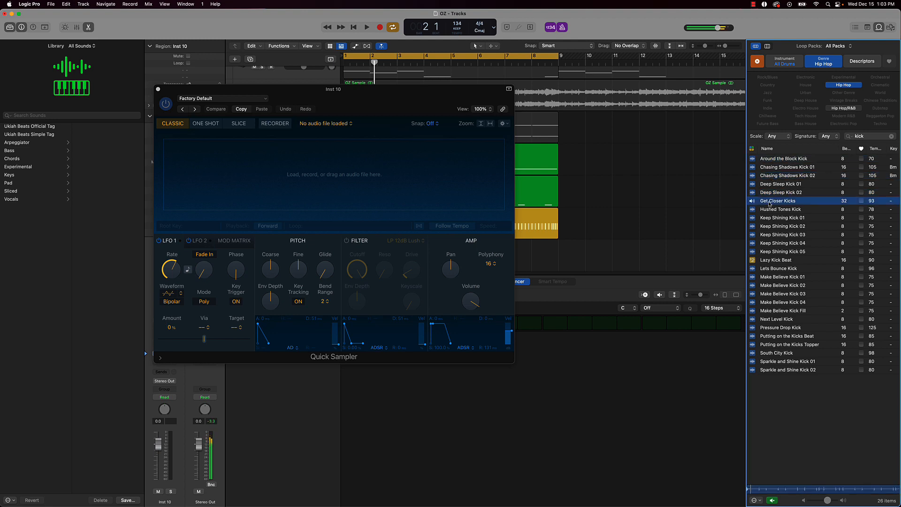
pyautogui.click(775, 260)
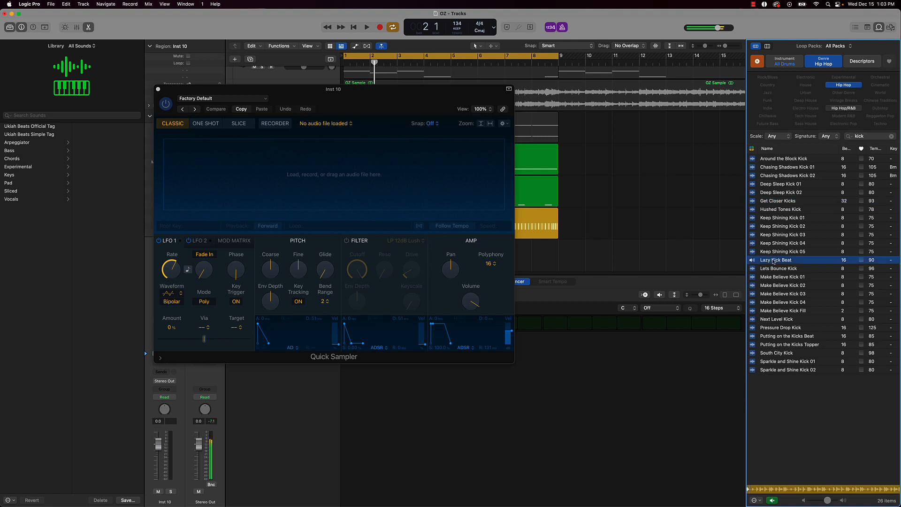
pyautogui.click(775, 253)
pyautogui.click(774, 269)
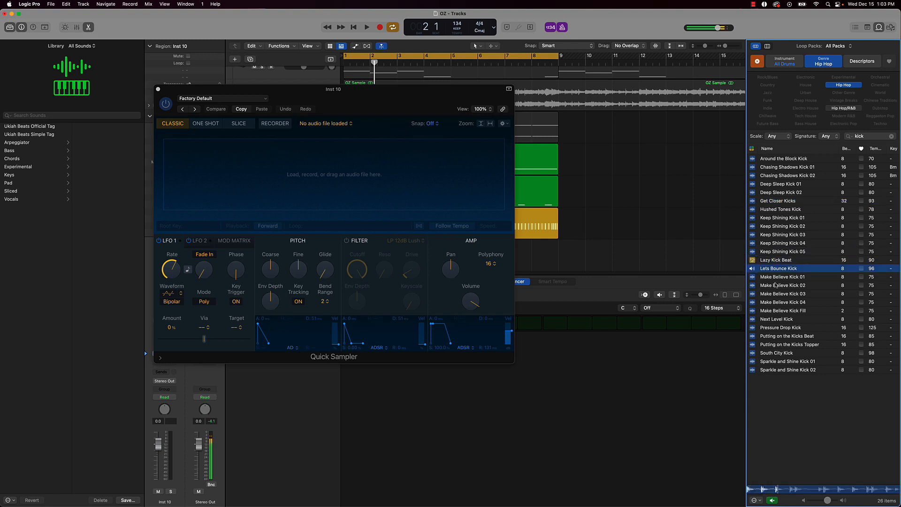
pyautogui.click(772, 318)
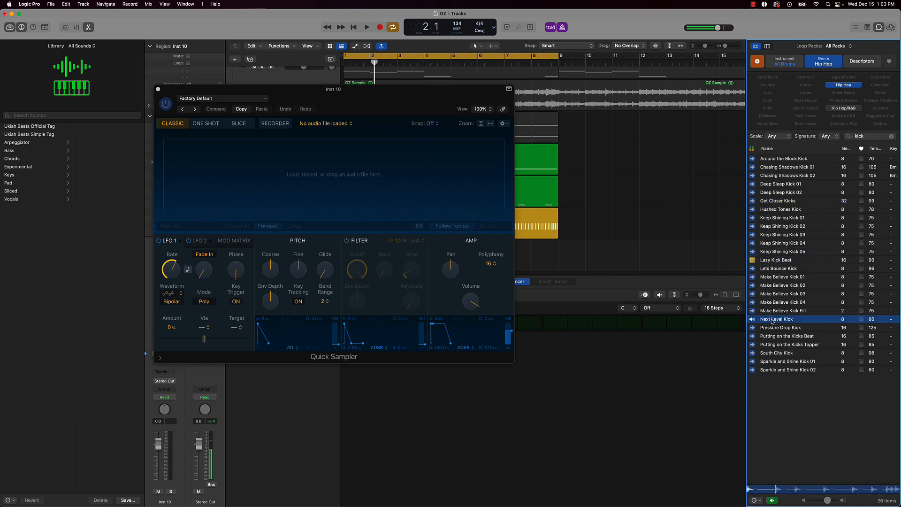
pyautogui.click(771, 329)
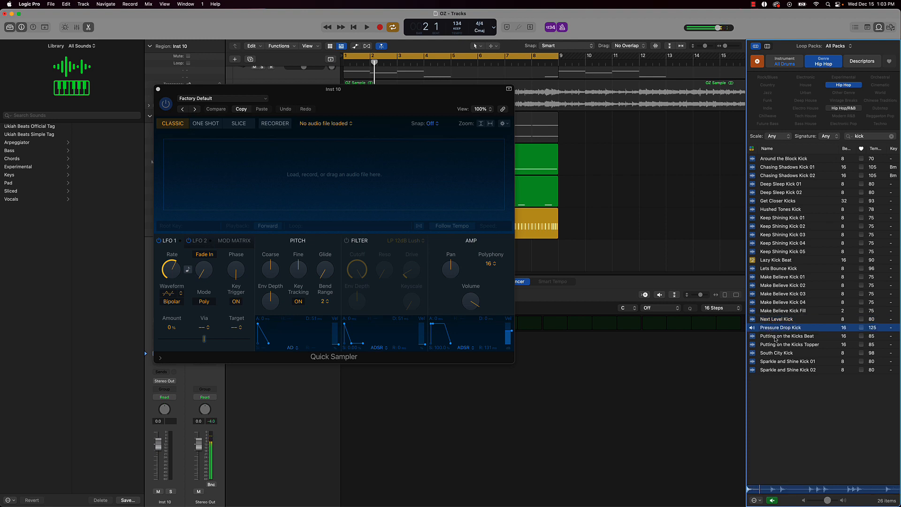
pyautogui.click(778, 354)
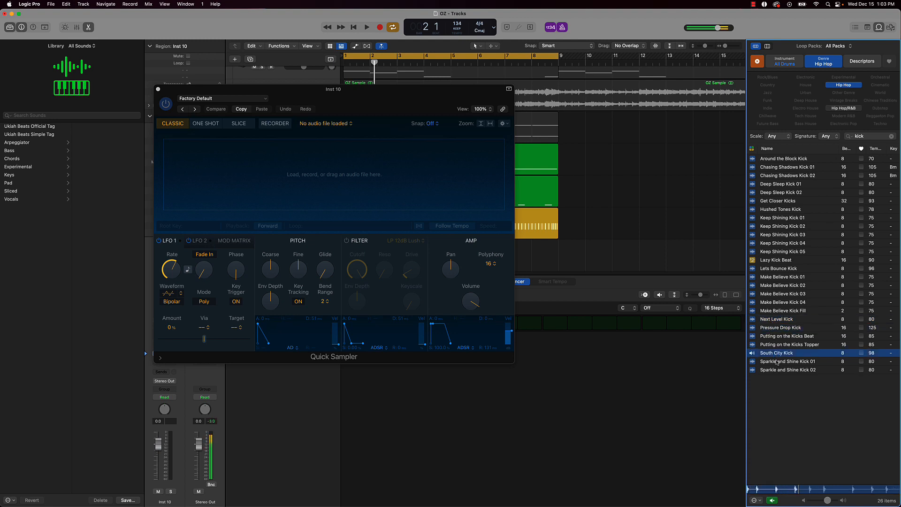
# Load the Around the Block Kick loop into Quick Sampler and set its looping to No Loop
pyautogui.moveTo(783, 158); pyautogui.dragTo(256, 164)
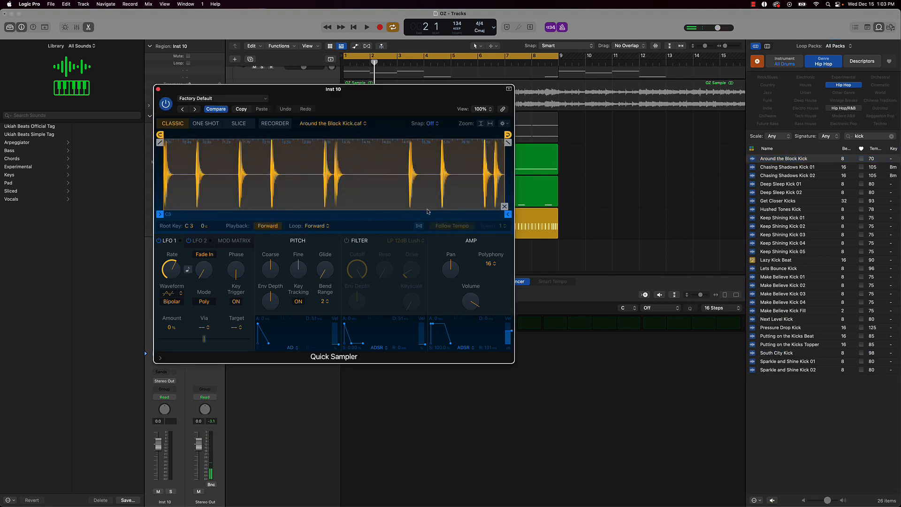
pyautogui.click(326, 226)
pyautogui.click(335, 221)
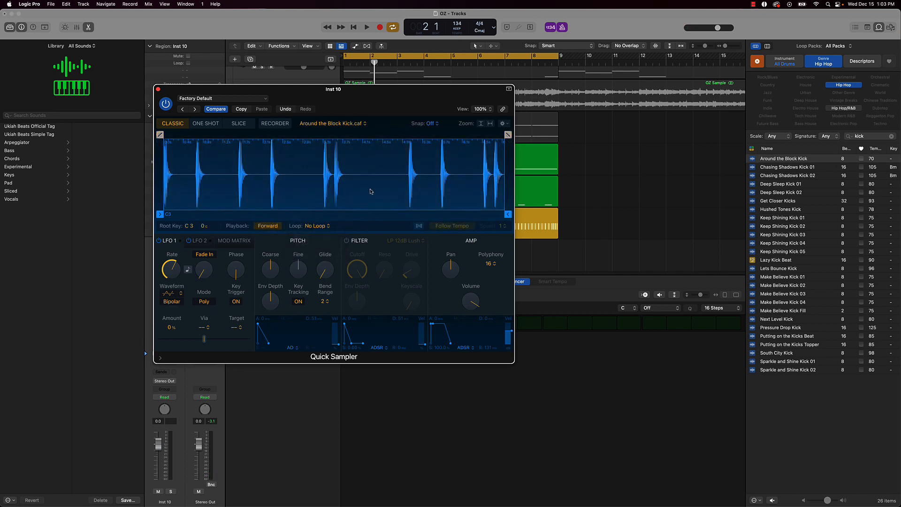
# Trim the sample to its first kick hit, from 0.005 s to 0.42 s with a 0.057 s fade-out, and close Quick Sampler
pyautogui.moveTo(507, 214); pyautogui.dragTo(193, 214)
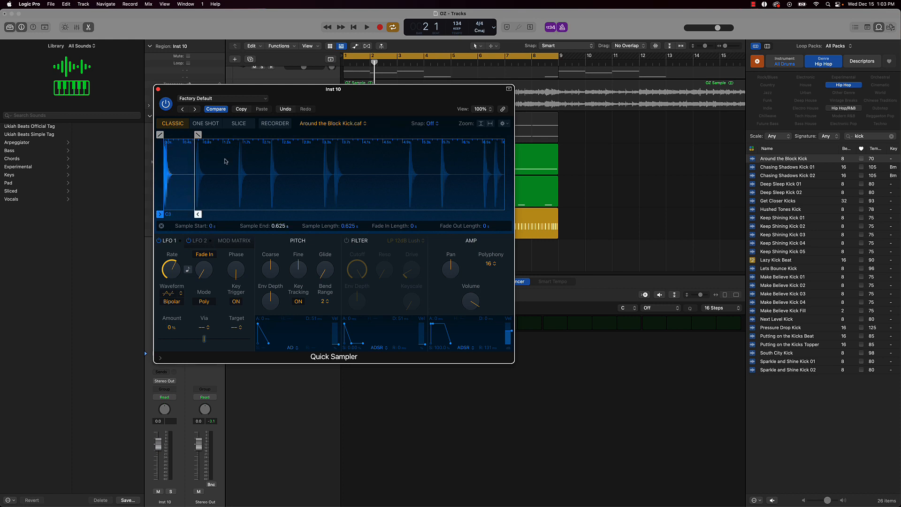
pyautogui.scroll(5, 225, 162)
pyautogui.scroll(4, 225, 162)
pyautogui.hscroll(-8, 225, 164)
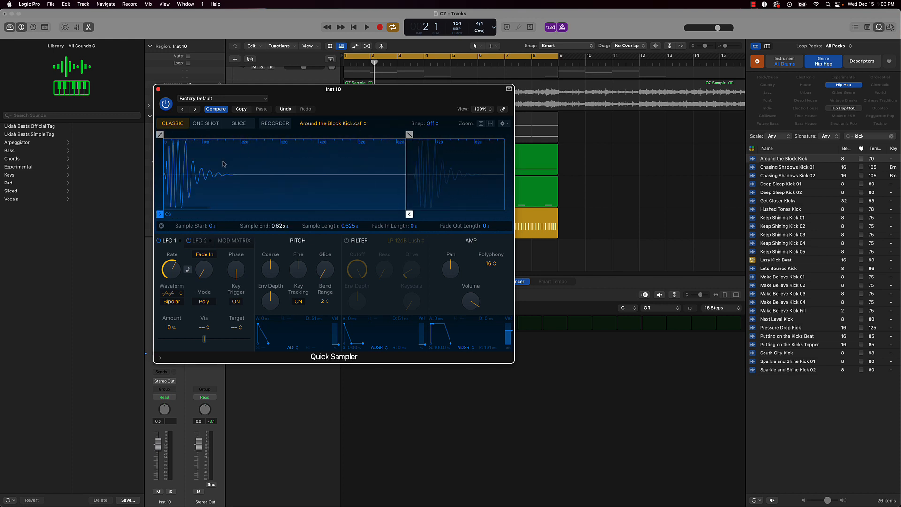
pyautogui.scroll(3, 224, 164)
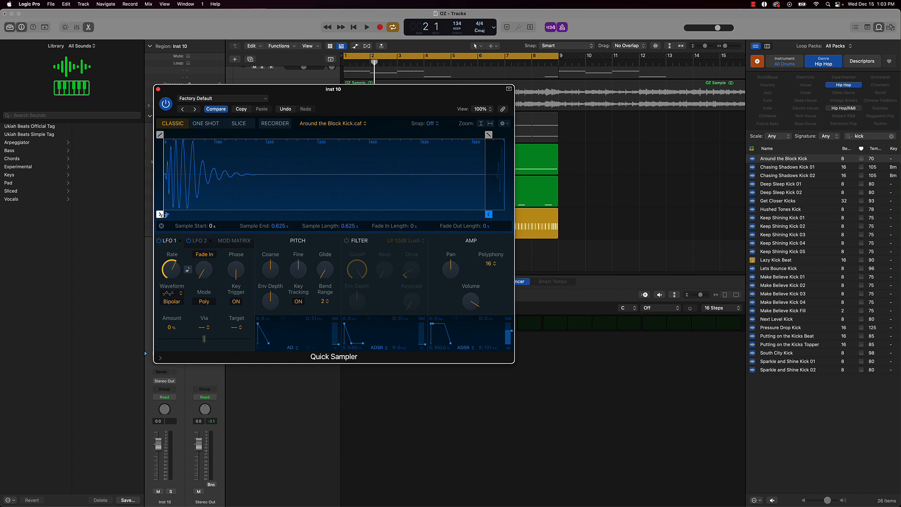
pyautogui.moveTo(160, 215); pyautogui.dragTo(163, 214)
pyautogui.moveTo(488, 197)
pyautogui.mouseDown()
pyautogui.moveTo(455, 179)
pyautogui.moveTo(384, 165)
pyautogui.mouseUp()
pyautogui.moveTo(387, 134); pyautogui.dragTo(354, 134)
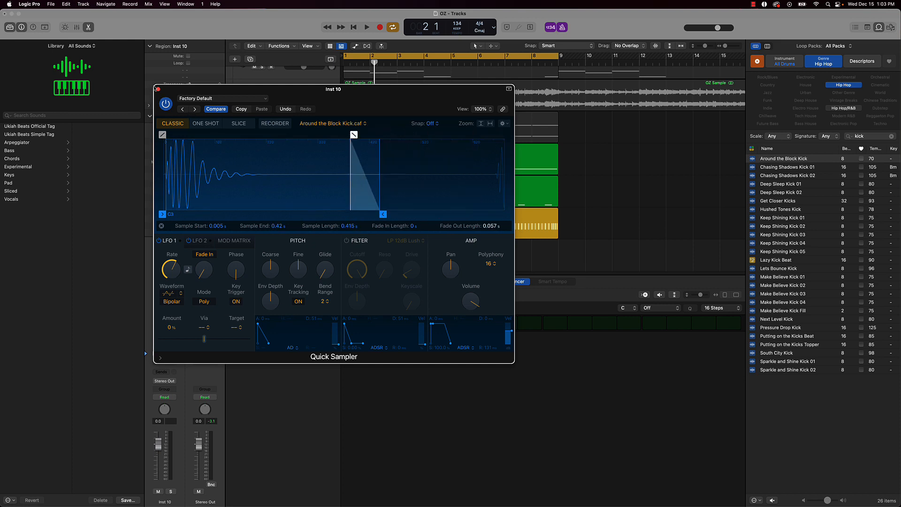
pyautogui.click(158, 89)
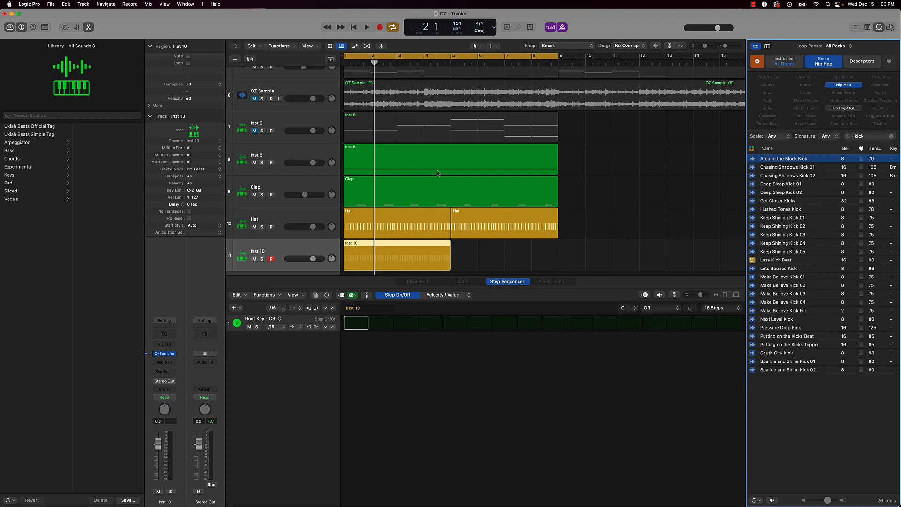
# Activate the kick on step 1, extend the pattern to 64 steps, and clear the repeated kicks on steps 17 and 49
pyautogui.click(355, 323)
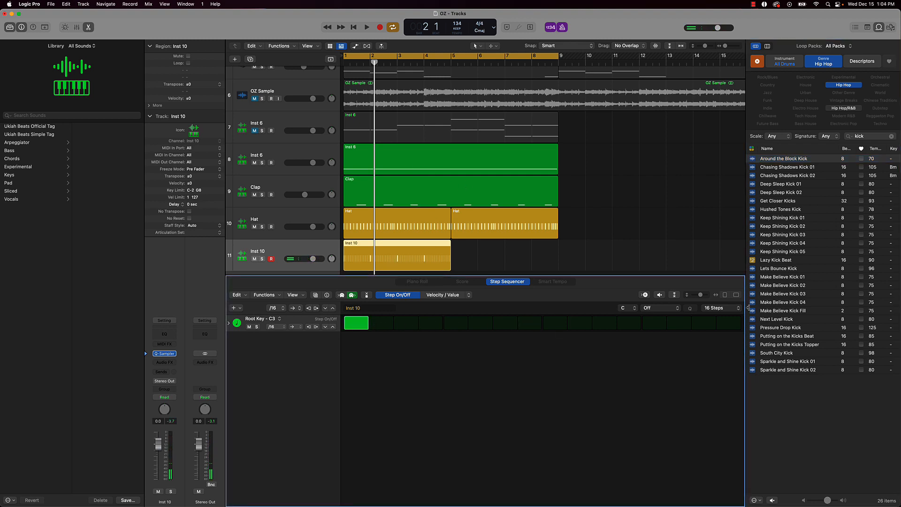
pyautogui.click(730, 311)
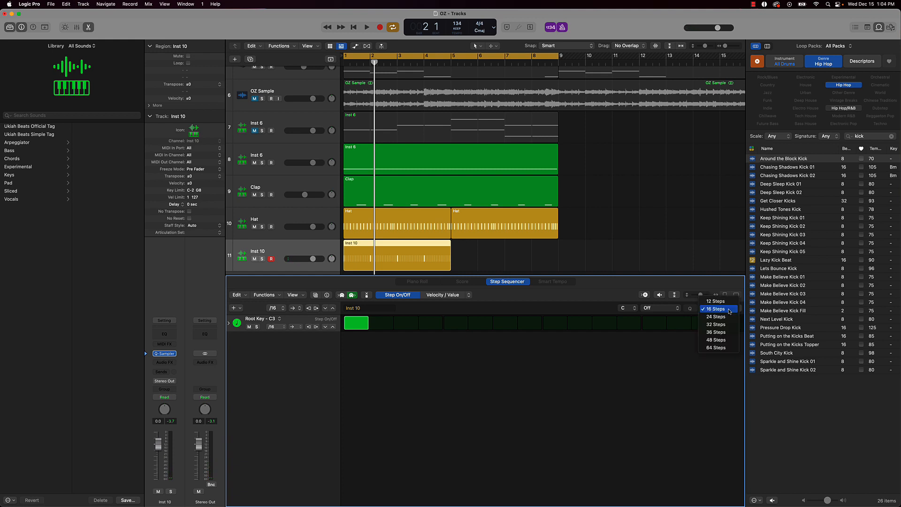
pyautogui.click(726, 347)
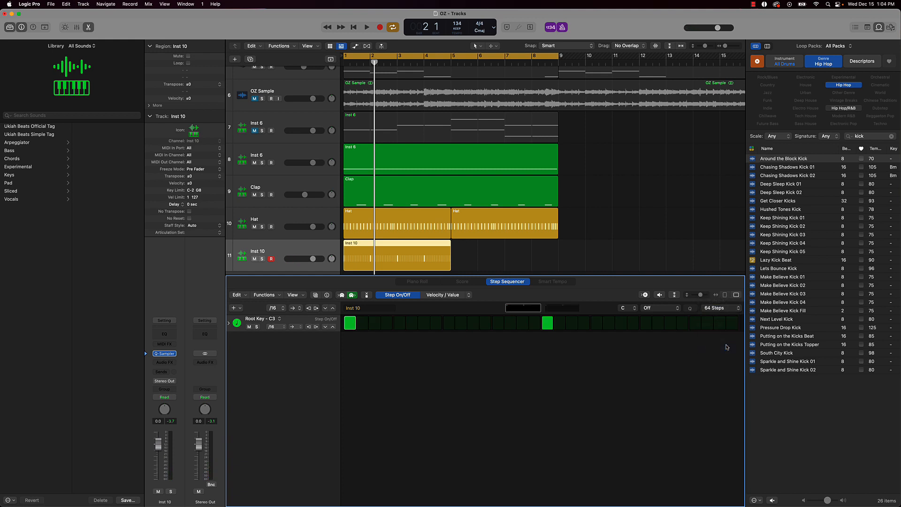
pyautogui.click(547, 329)
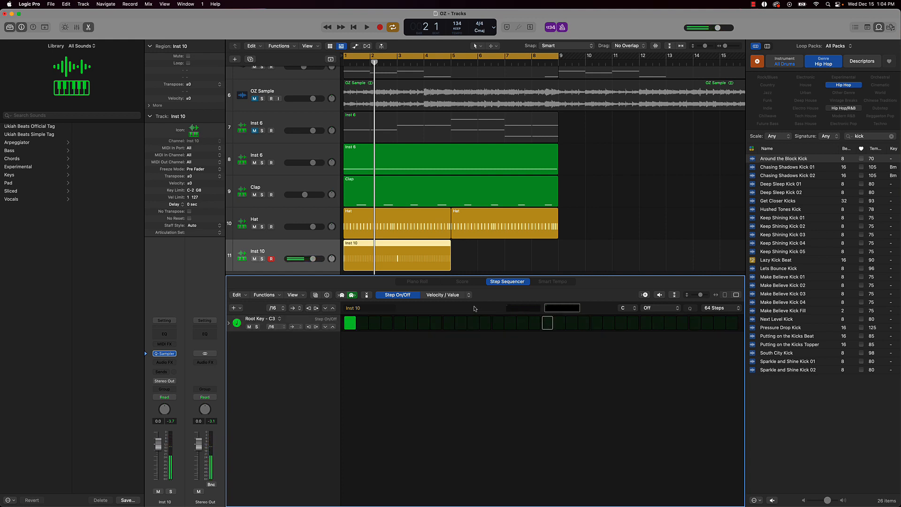
# Reselect the Inst 10 pattern region, show its first 32 steps, and play back the beat
pyautogui.click(480, 265)
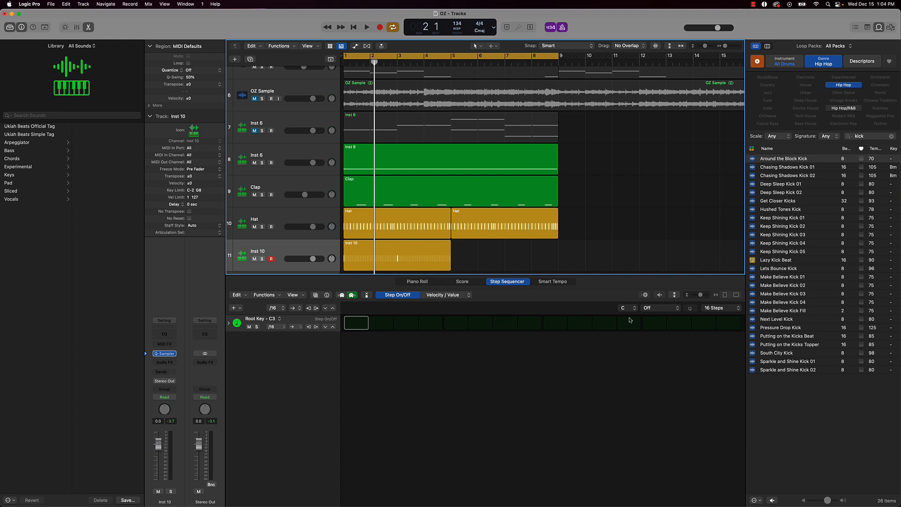
pyautogui.click(437, 267)
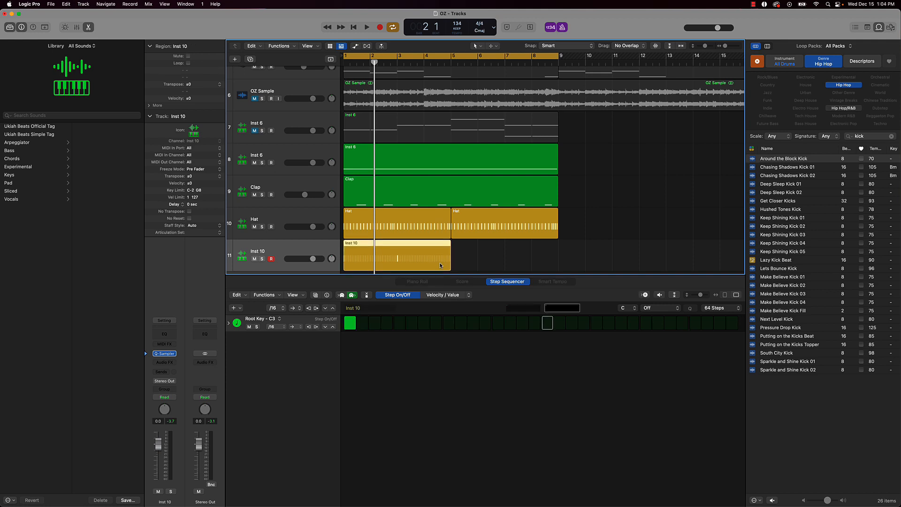
pyautogui.click(525, 311)
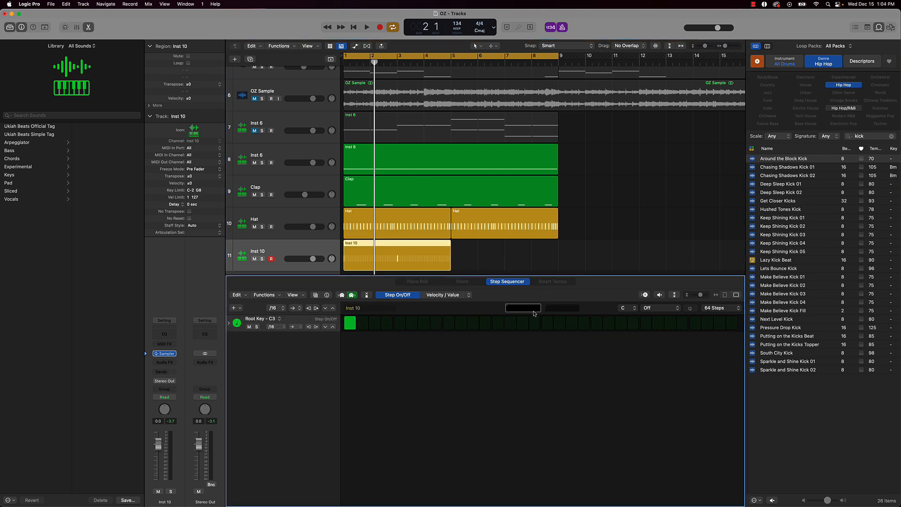
pyautogui.press('space')
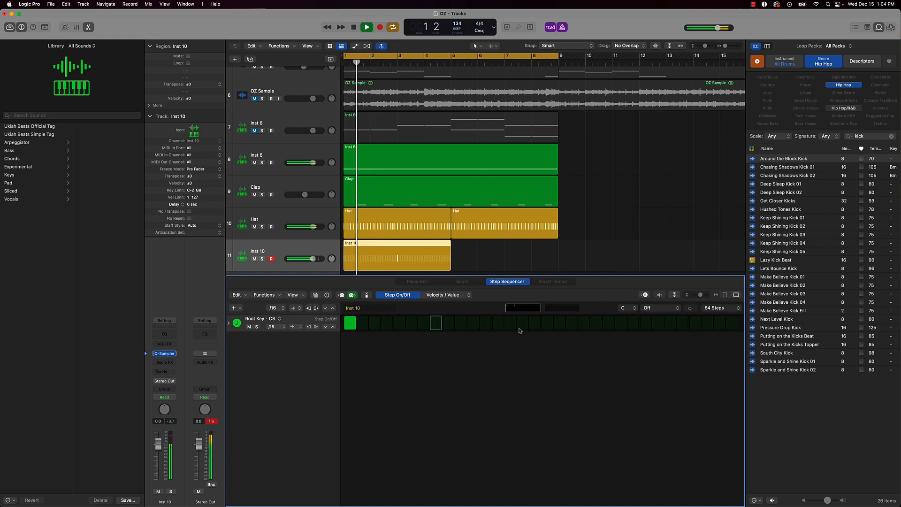
pyautogui.press('space')
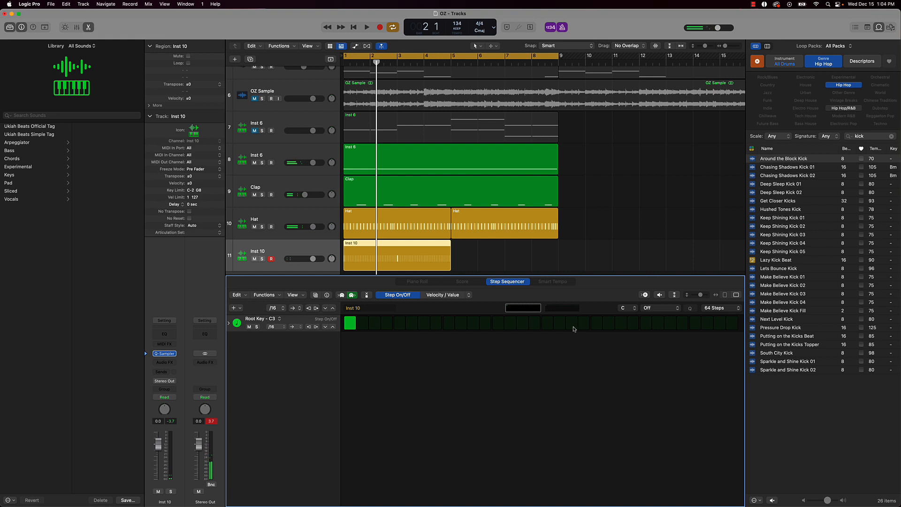
# Try a kick on step 19, replace it with one on step 21, and check each placement with playback
pyautogui.click(573, 326)
pyautogui.press('space')
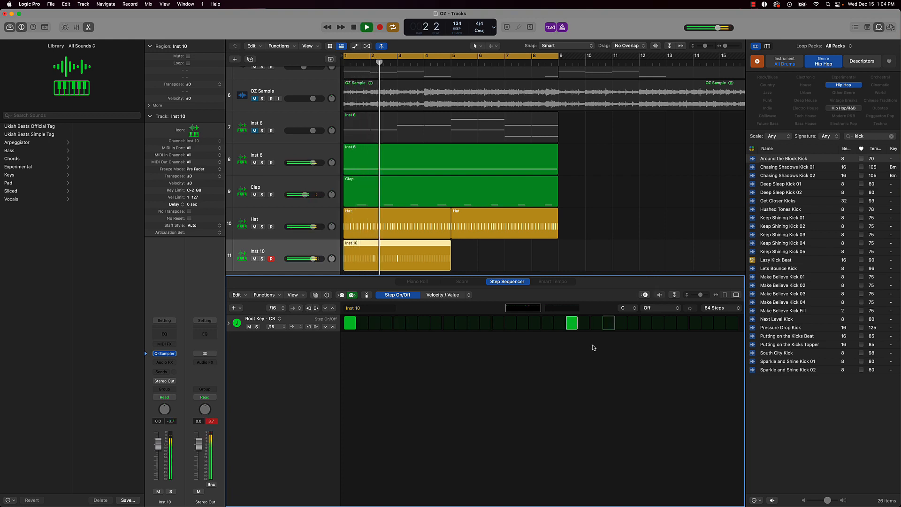
pyautogui.press('space')
pyautogui.click(595, 324)
pyautogui.press('space')
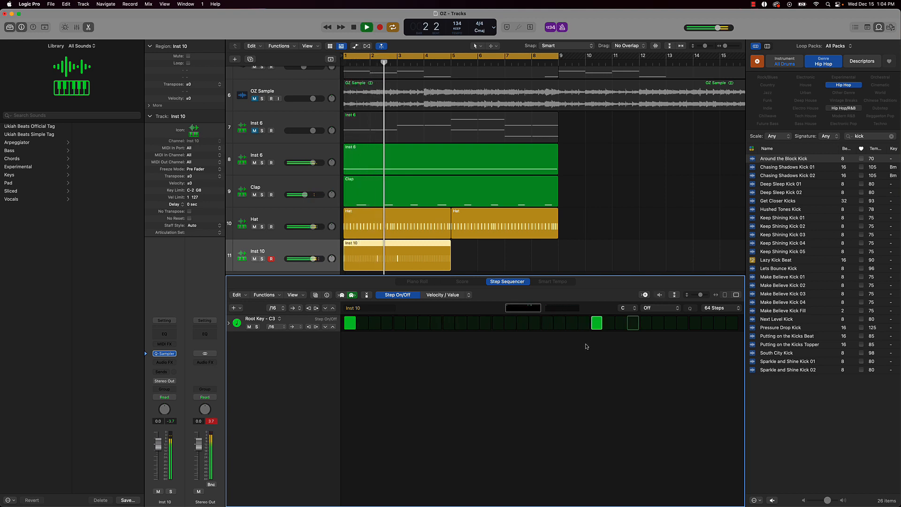
pyautogui.press('space')
# Add kicks on steps 35 and 43 in the second half of the pattern and check them with playback
pyautogui.click(558, 309)
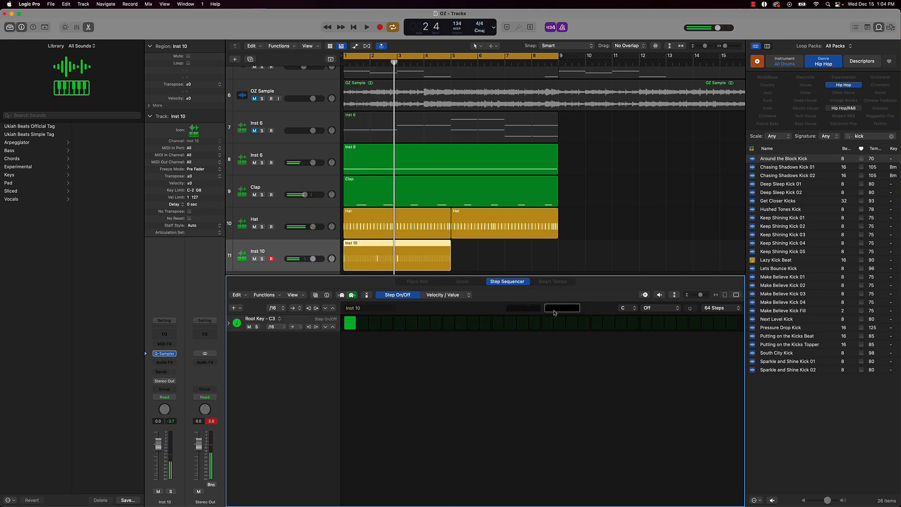
pyautogui.click(374, 323)
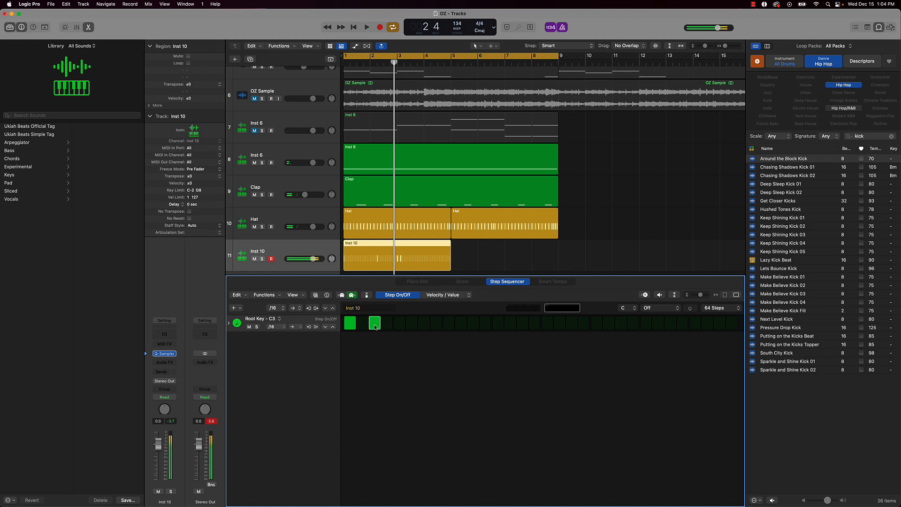
pyautogui.press('space')
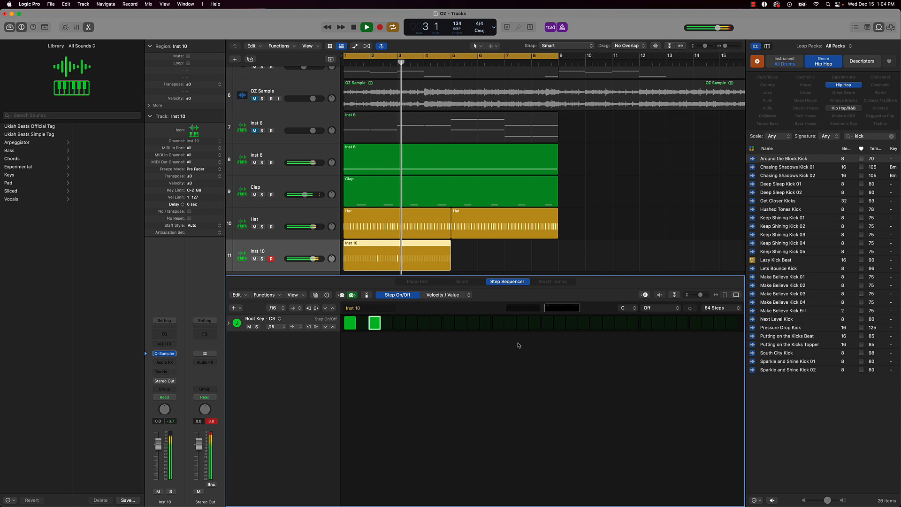
pyautogui.press('space')
pyautogui.click(473, 323)
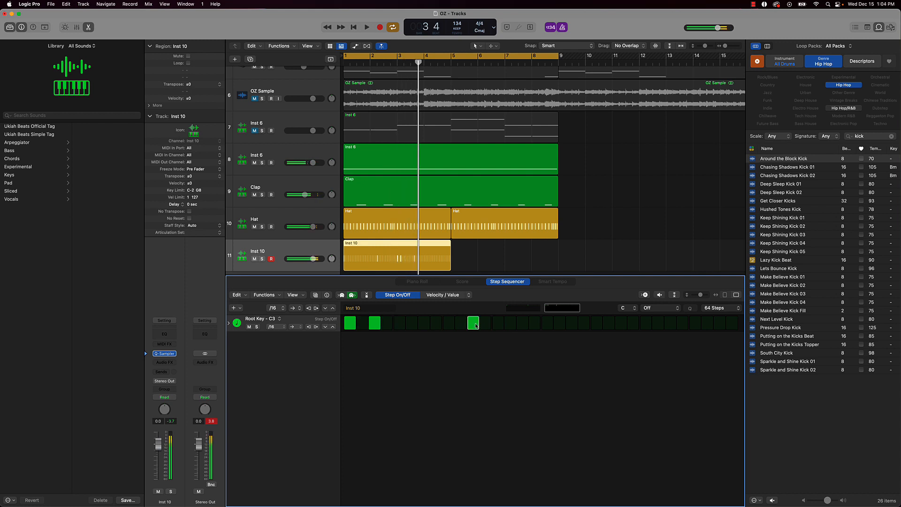
pyautogui.press('space')
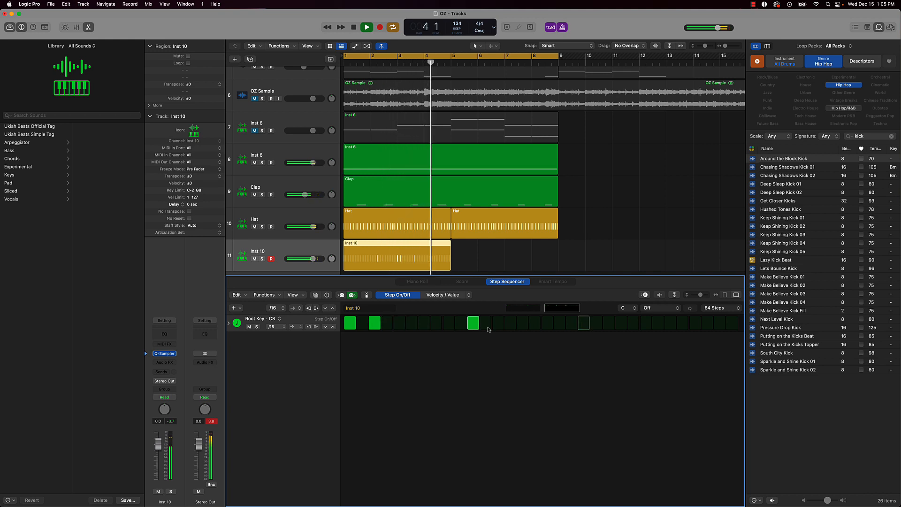
pyautogui.press('space')
# Add kicks on steps 53, 55 and 63 and play back the end of the pattern
pyautogui.click(598, 326)
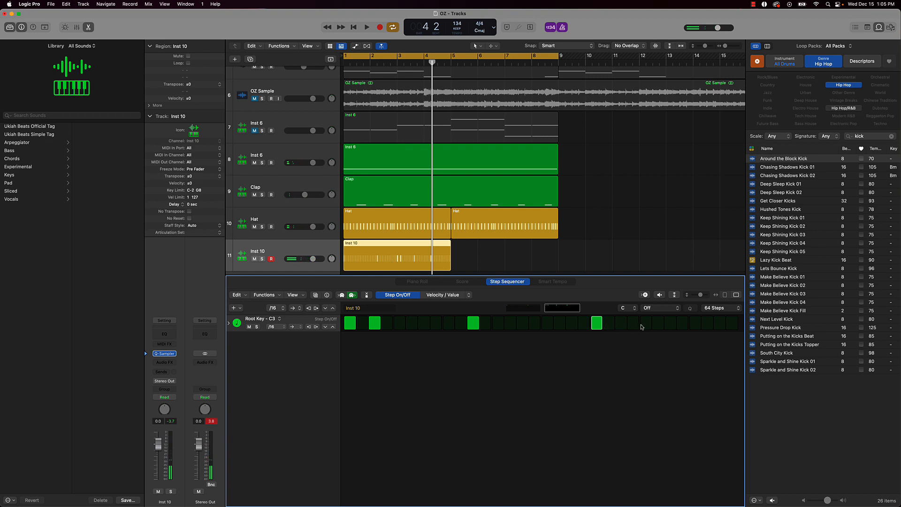
pyautogui.click(622, 326)
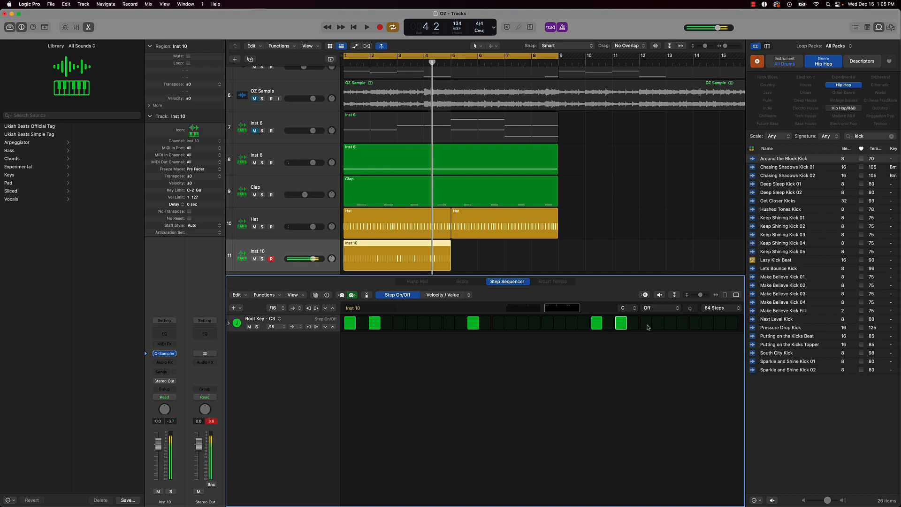
pyautogui.click(717, 327)
pyautogui.press('space')
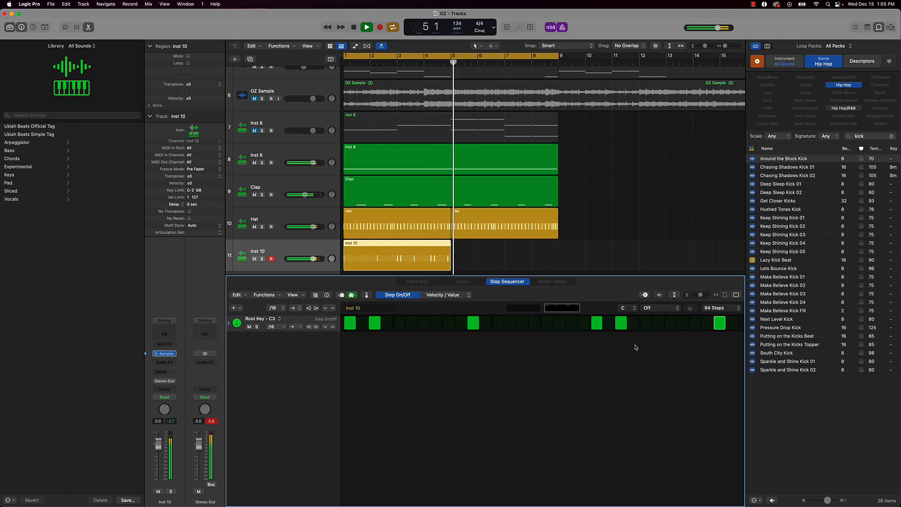
# Stop playback and remove the kicks on steps 43, 53, 55 and 63 of the Inst 10 pattern
pyautogui.press('space')
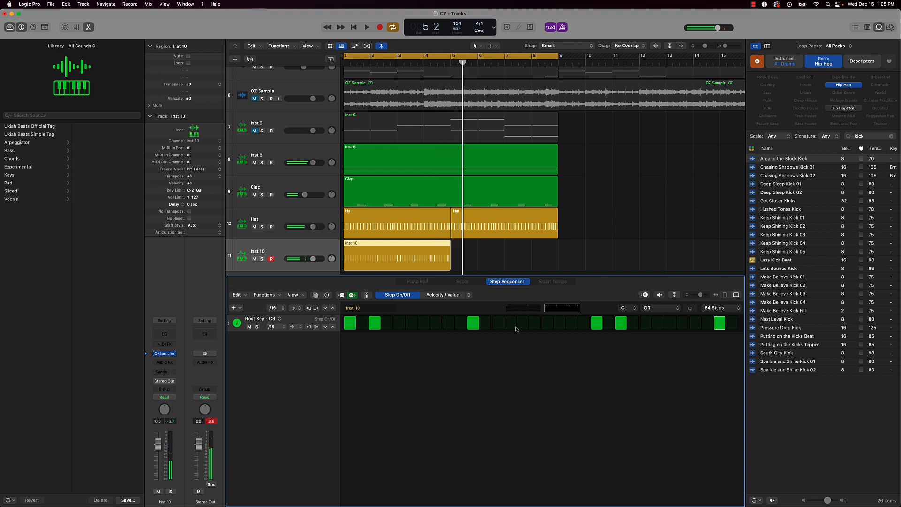
pyautogui.click(474, 324)
pyautogui.click(597, 323)
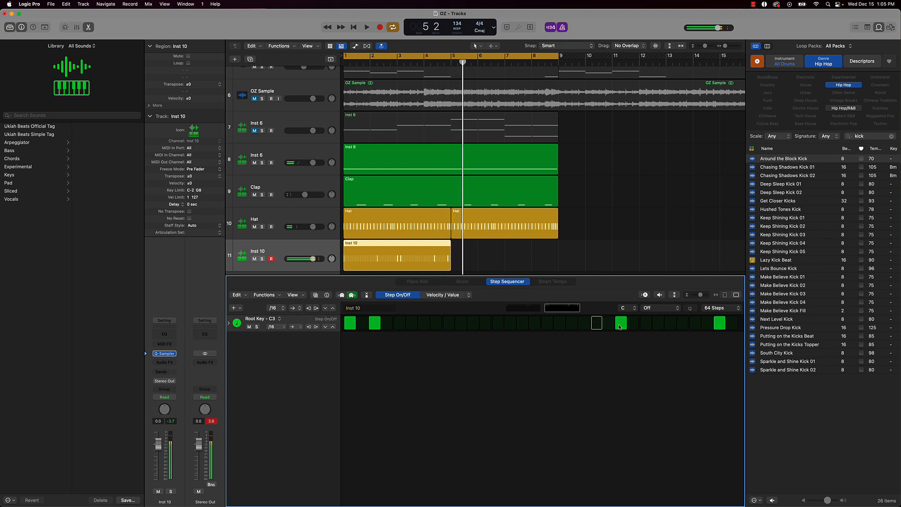
pyautogui.click(621, 325)
pyautogui.click(721, 325)
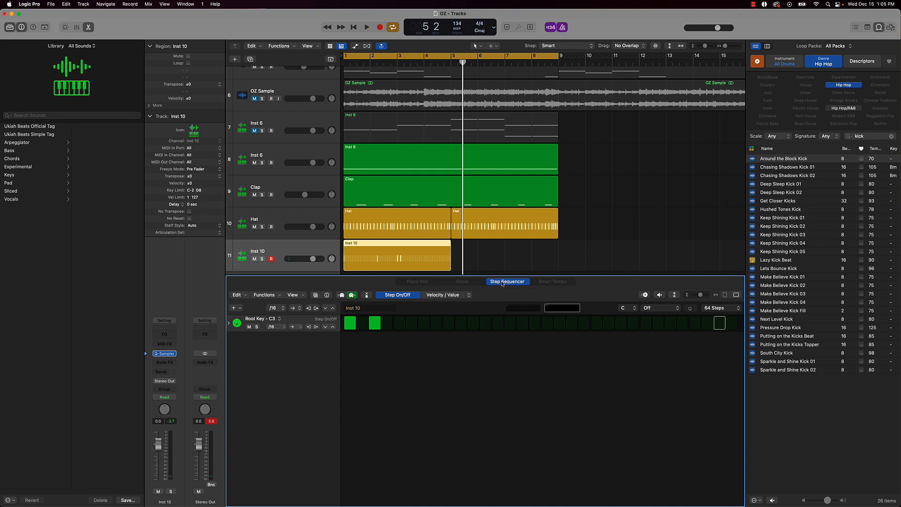
# Play back the beat with the thinned kick pattern and lower the Hat track's volume slightly
pyautogui.click(449, 323)
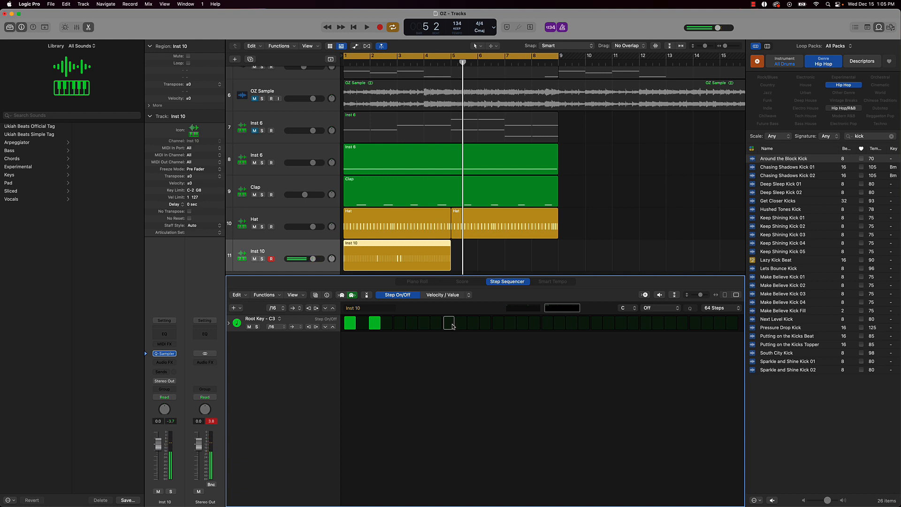
pyautogui.press('space')
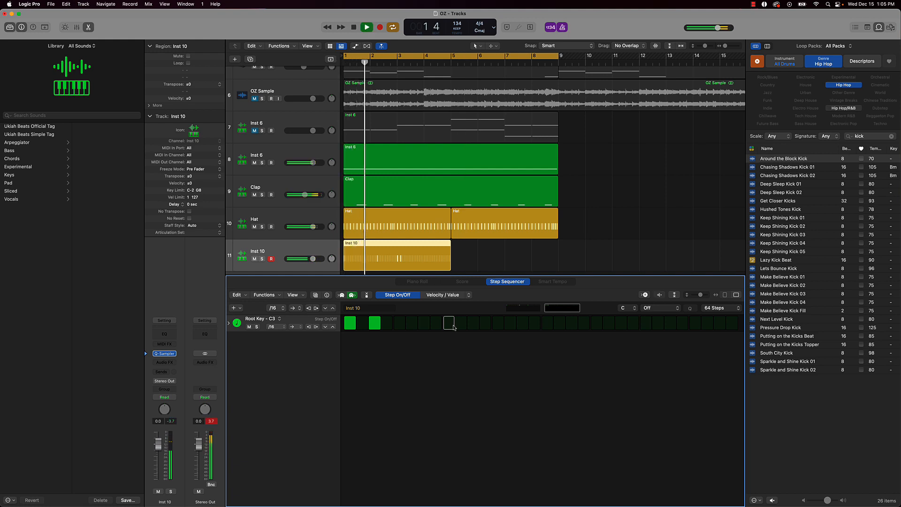
pyautogui.moveTo(313, 227); pyautogui.dragTo(304, 226)
pyautogui.press('space')
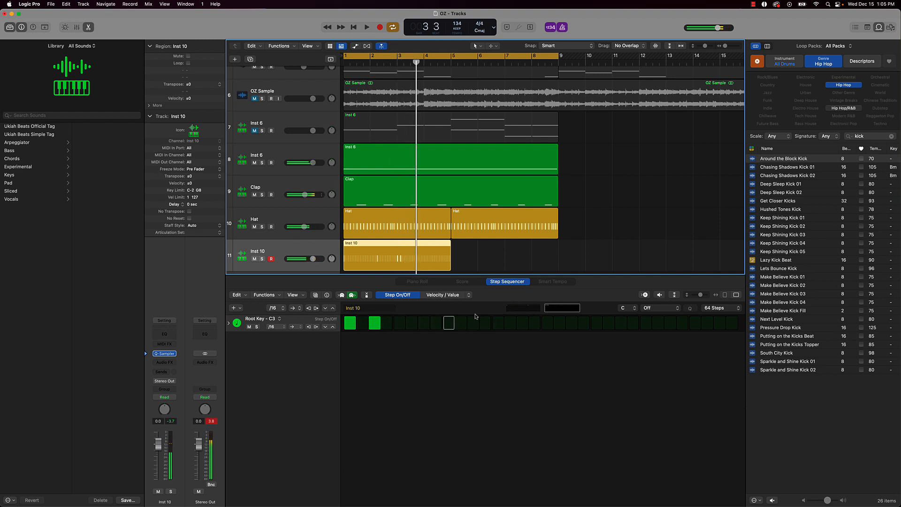
# Add kicks on steps 45 and 47 of the pattern and check them with playback
pyautogui.click(498, 323)
pyautogui.press('space')
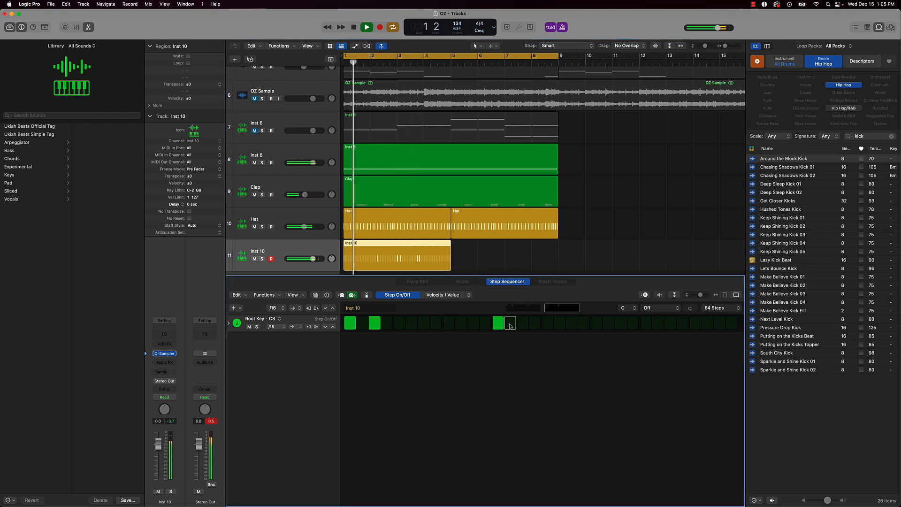
pyautogui.click(523, 323)
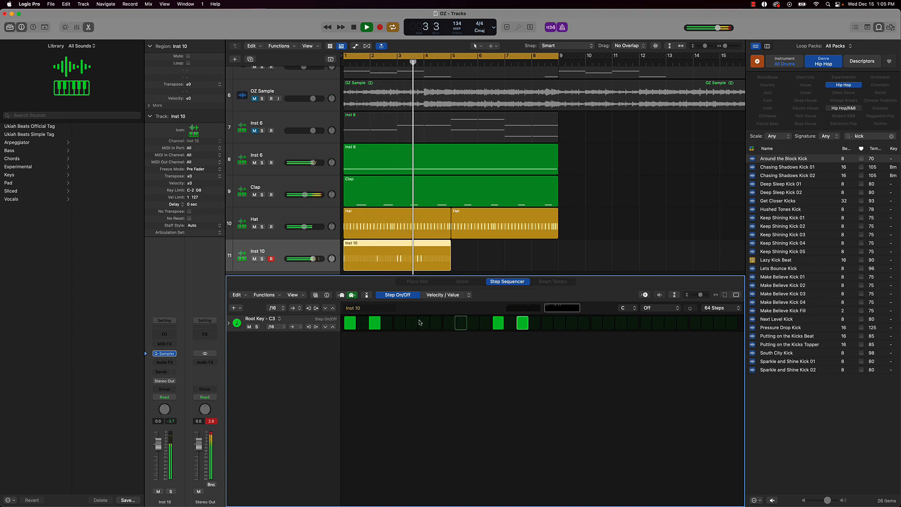
pyautogui.press('space')
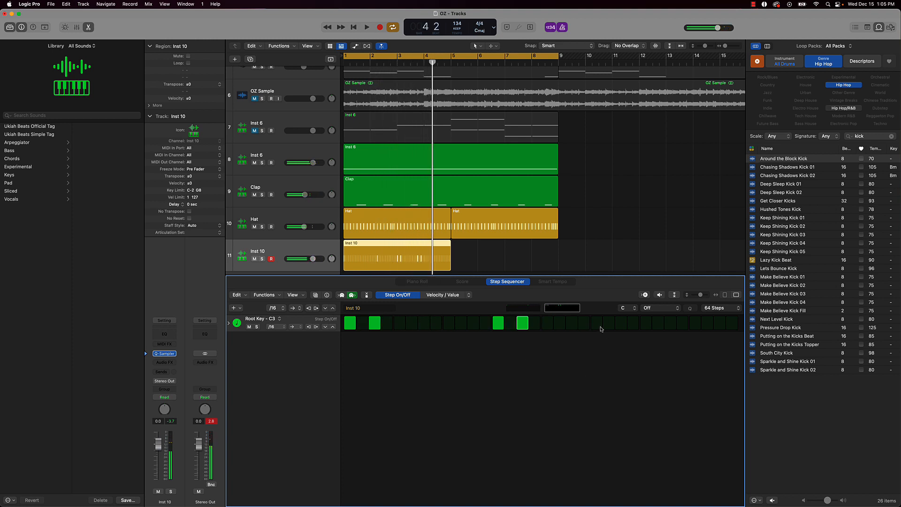
# Add kicks on steps 53 and 59, playing back from around bar 3 after each placement
pyautogui.click(597, 323)
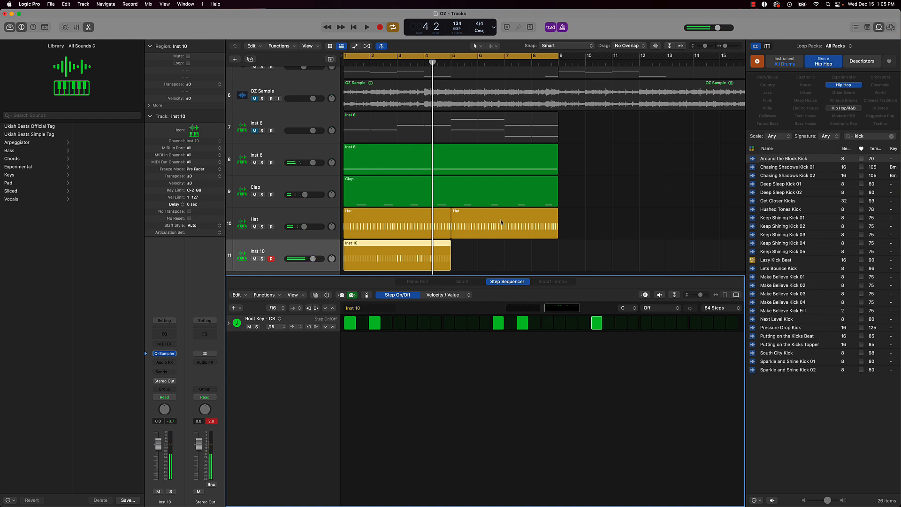
pyautogui.click(396, 61)
pyautogui.press('space')
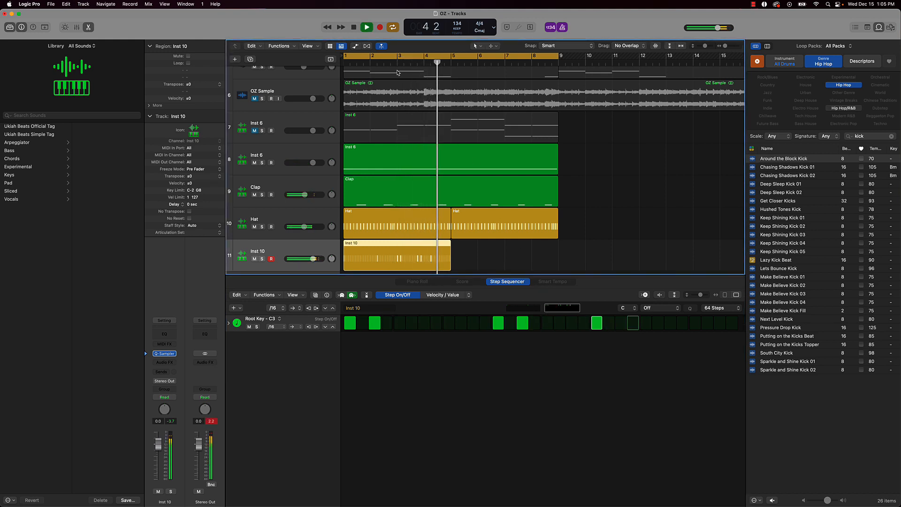
pyautogui.press('space')
pyautogui.click(670, 324)
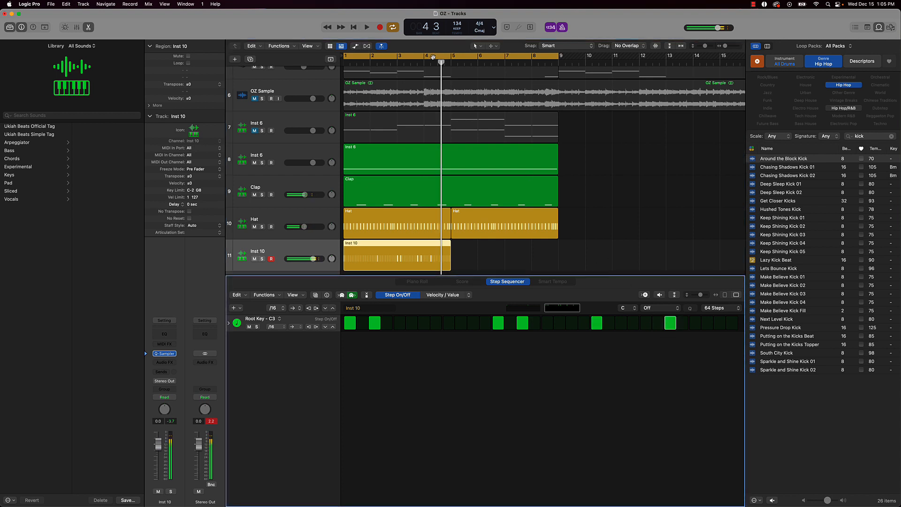
pyautogui.click(394, 62)
pyautogui.press('space')
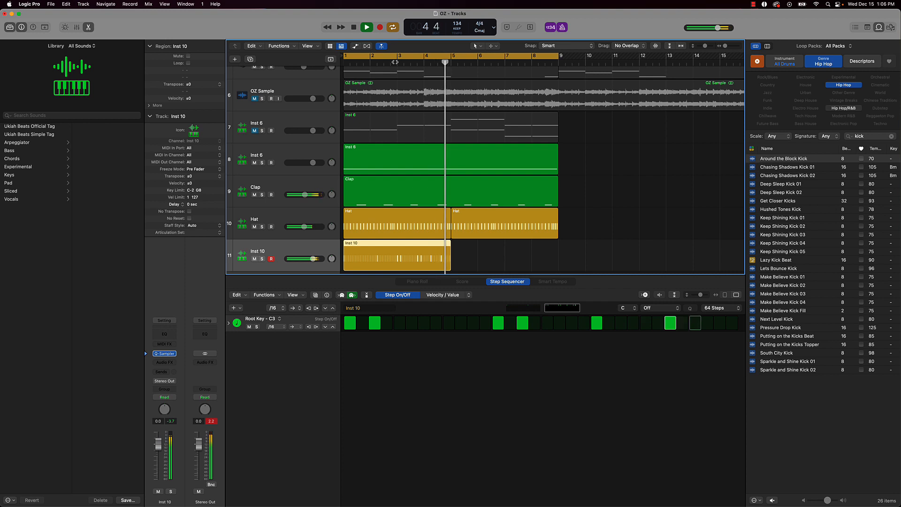
pyautogui.press('space')
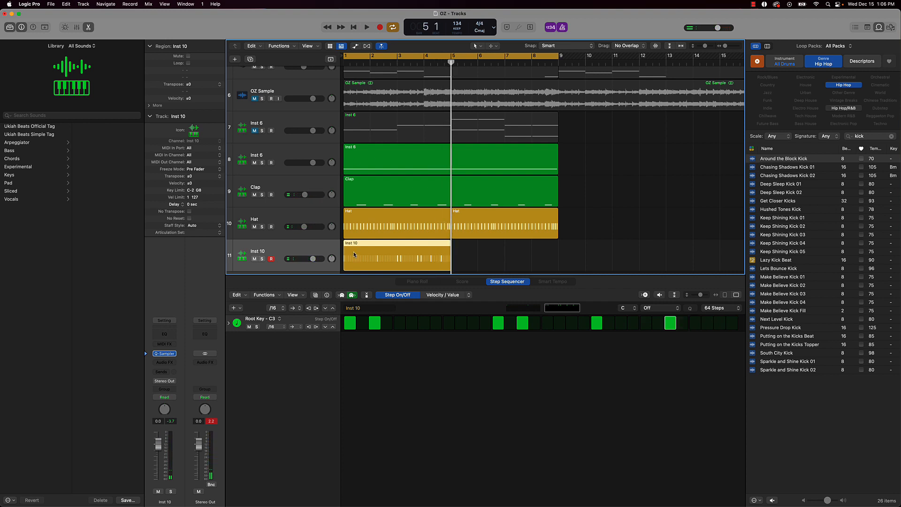
# Copy the Inst 10 pattern region to bar 5 and set the cycle range to bars 5 through 8
pyautogui.moveTo(354, 252); pyautogui.dragTo(462, 258)
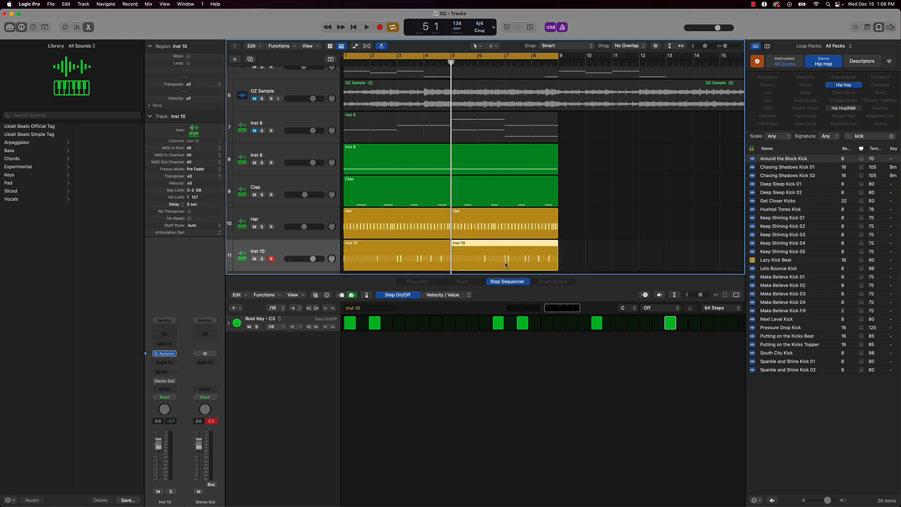
pyautogui.moveTo(460, 58); pyautogui.dragTo(553, 62)
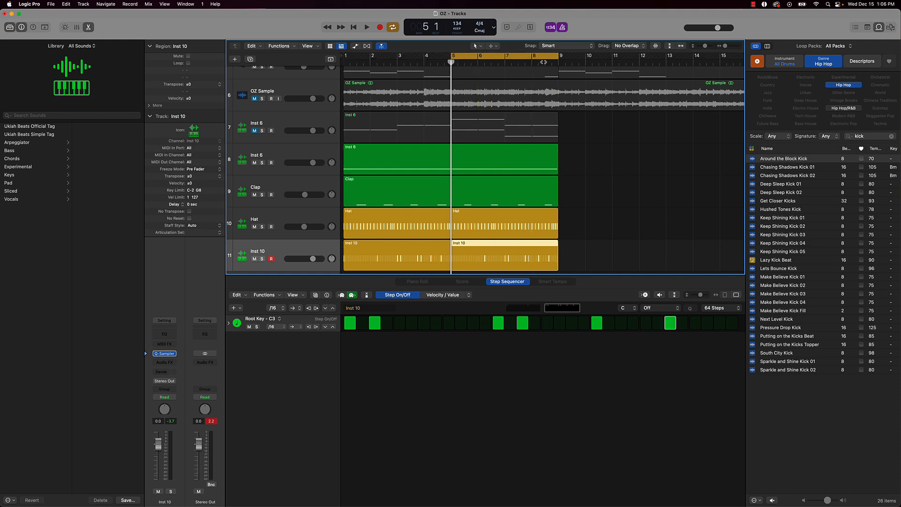
# Select the copied Inst 10 region, show its first 32 steps, and add kicks on steps 13 and 27 while checking with playback
pyautogui.click(586, 251)
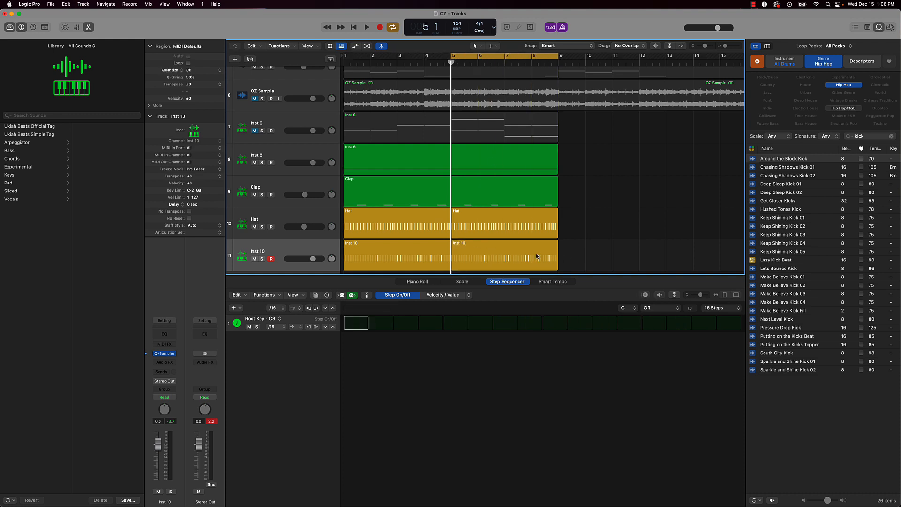
pyautogui.click(540, 257)
pyautogui.click(532, 309)
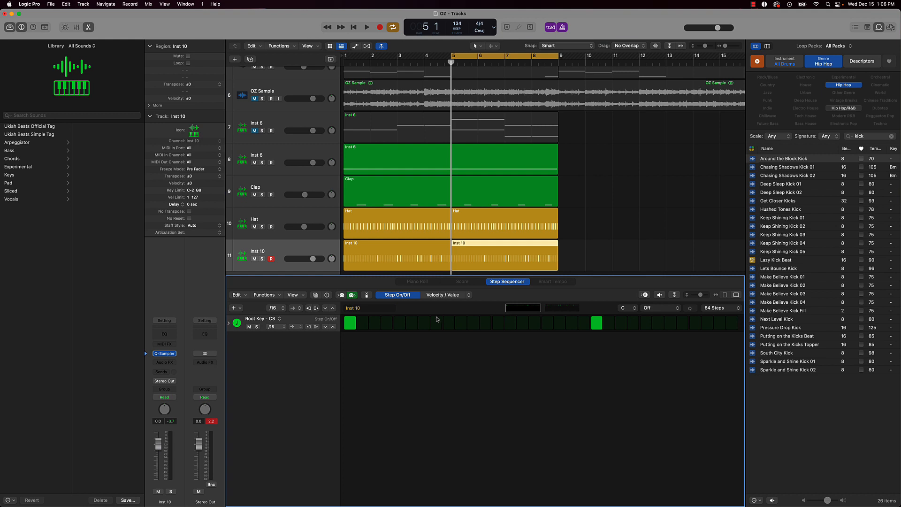
pyautogui.press('space')
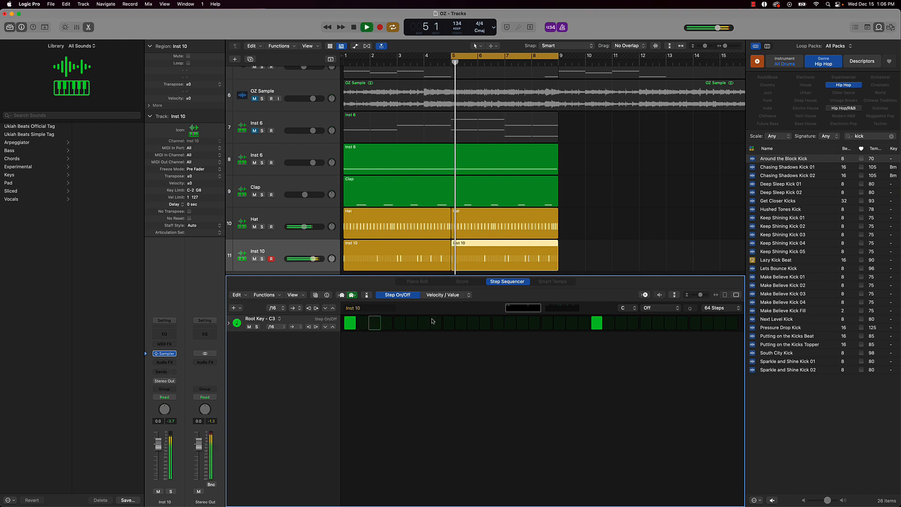
pyautogui.click(499, 323)
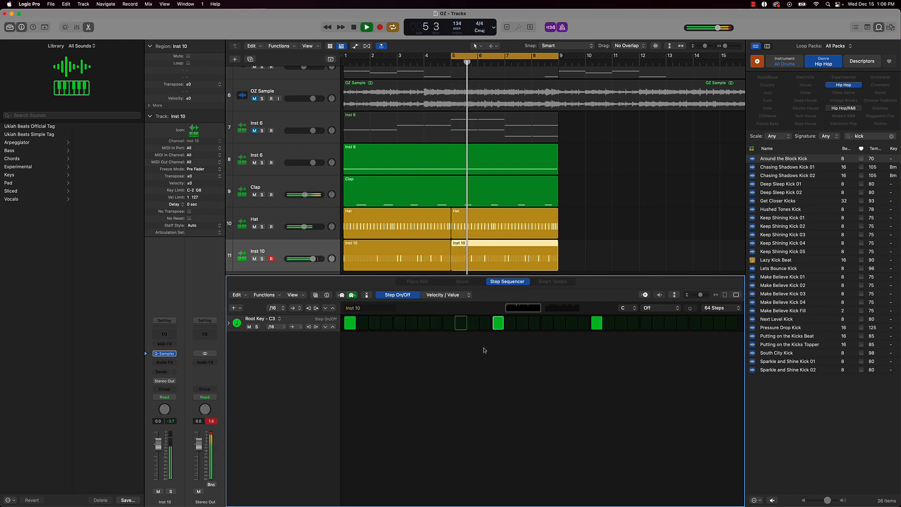
pyautogui.press('space')
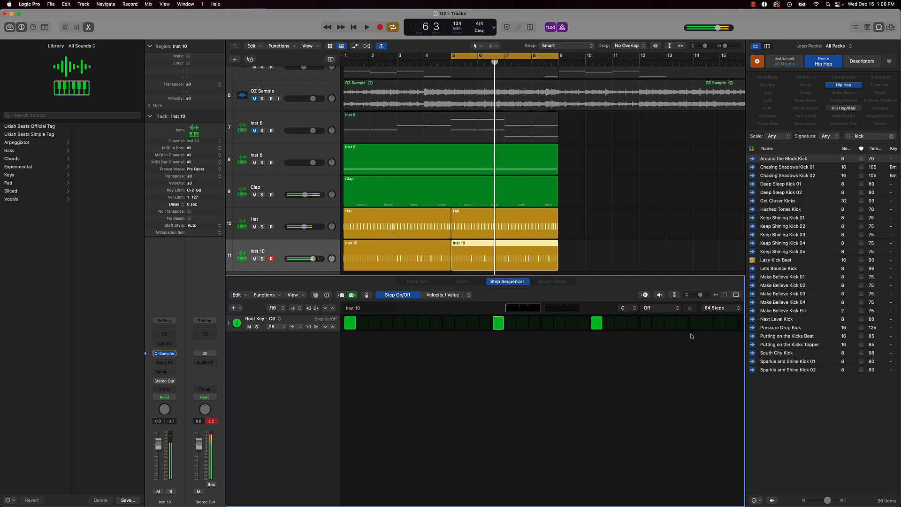
pyautogui.click(670, 323)
pyautogui.press('space')
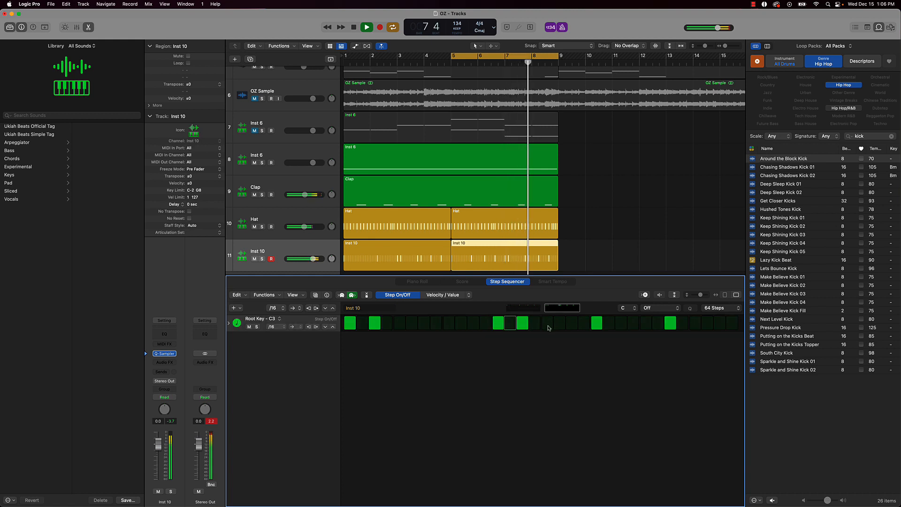
# Add a kick on step 63 of the copied pattern and play back the end of the region
pyautogui.press('space')
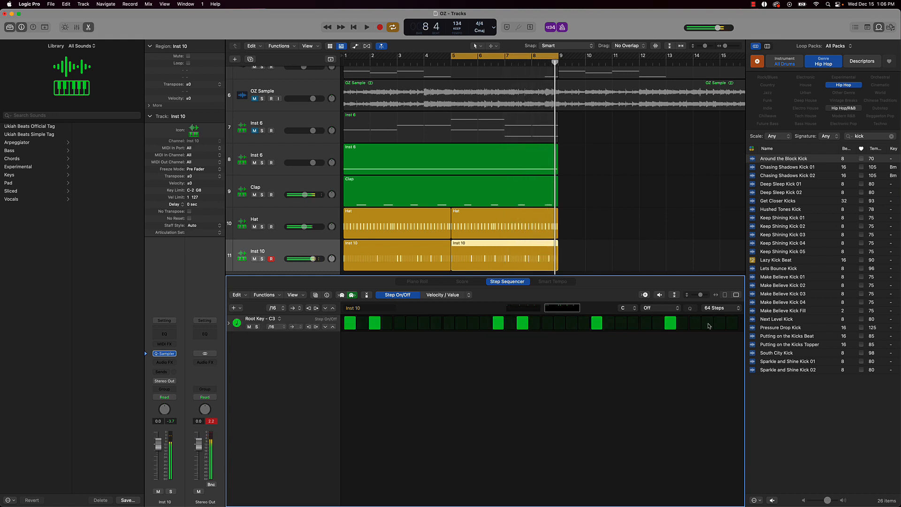
pyautogui.click(717, 325)
pyautogui.press('space')
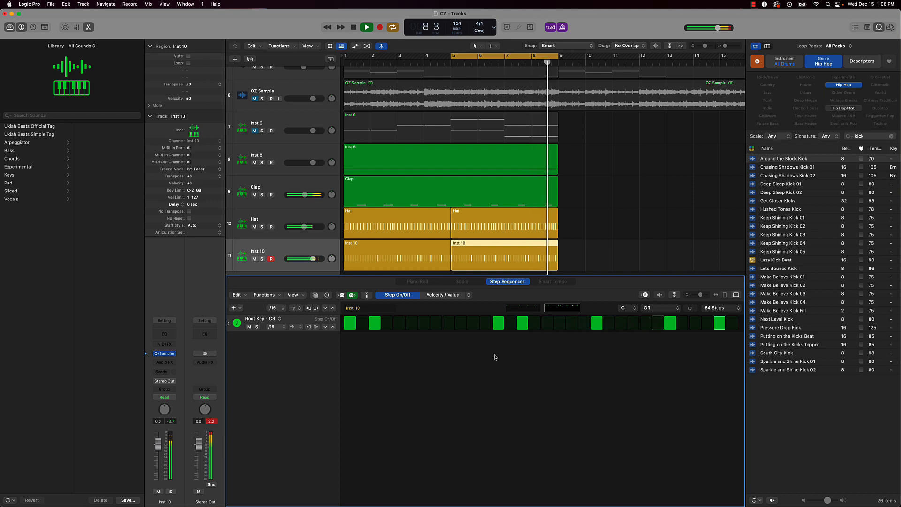
pyautogui.press('space')
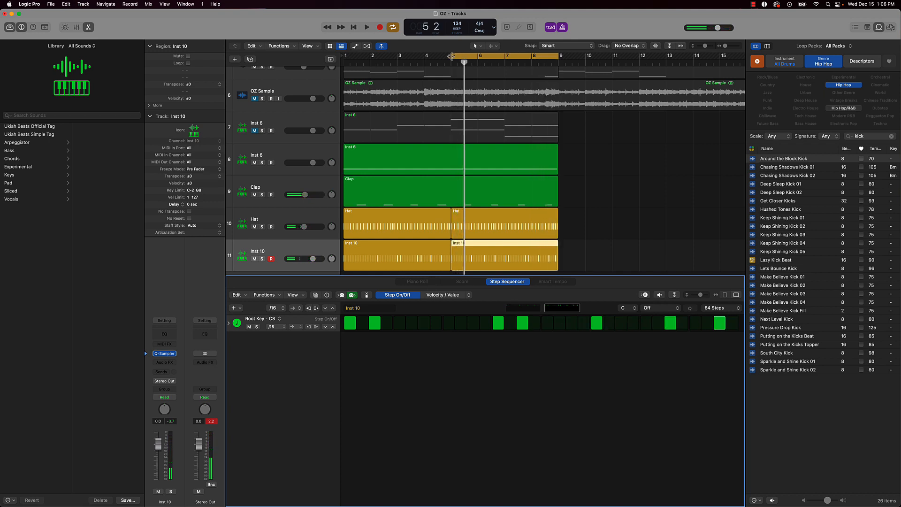
# Extend the cycle range back to bar 1 so it covers bars 1 through 8
pyautogui.rightClick(443, 57)
pyautogui.click(385, 57)
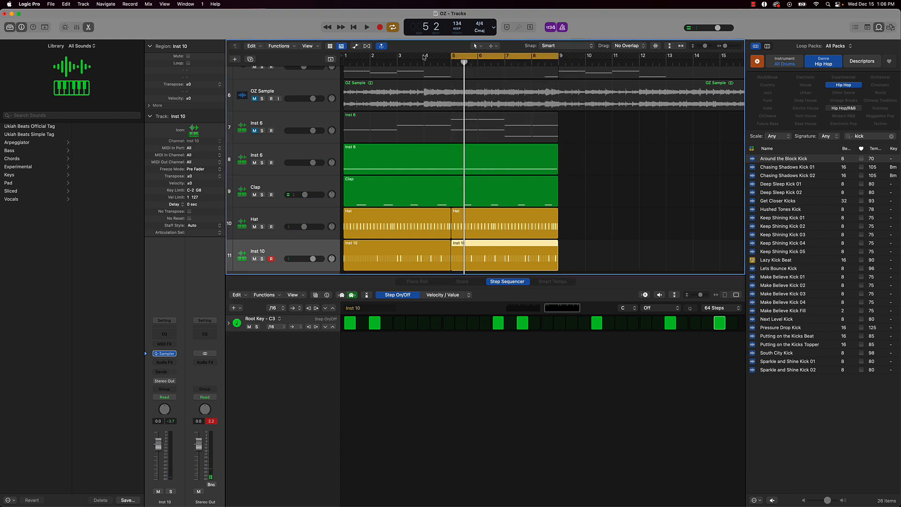
pyautogui.moveTo(450, 57); pyautogui.dragTo(346, 64)
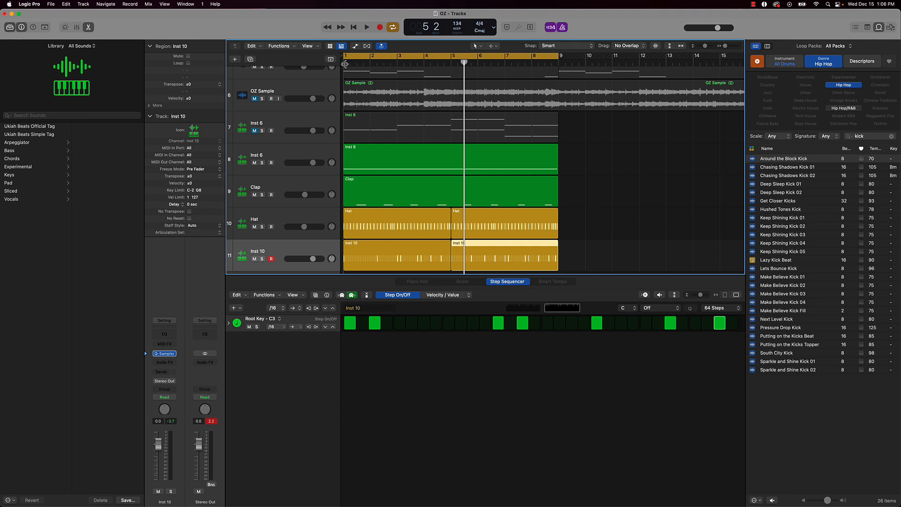
# Rename the Inst 10 track as Kick and deselect its regions
pyautogui.click(599, 238)
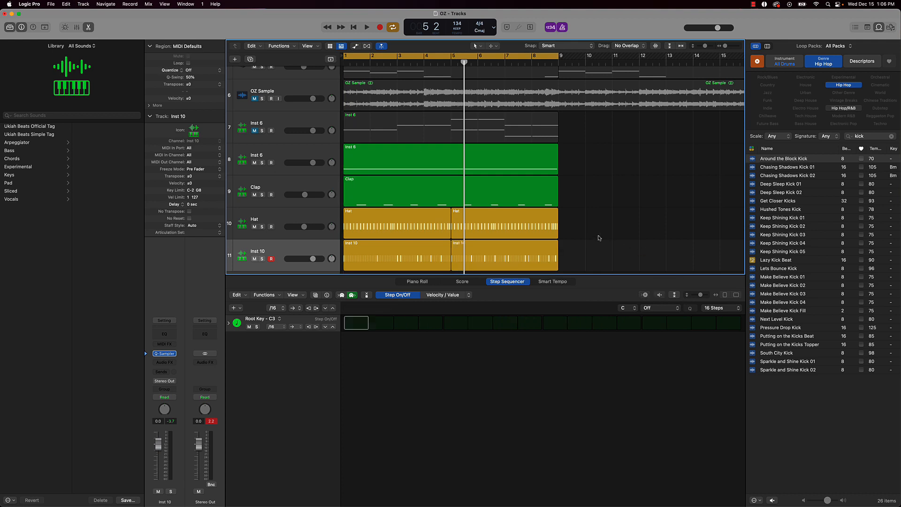
pyautogui.doubleClick(254, 252)
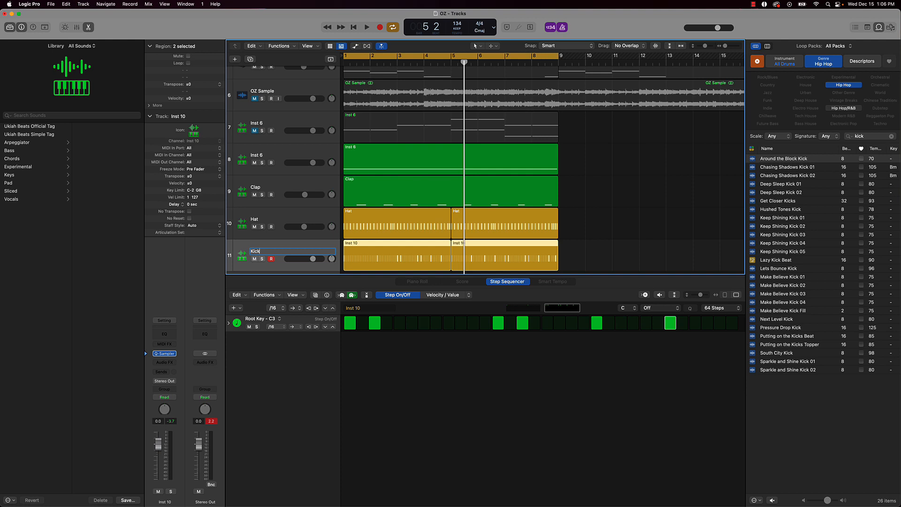
pyautogui.press('Return')
pyautogui.click(577, 245)
pyautogui.press('Return')
# Play back the beat, try the Kick track's volume at 6.0 dB, and reset it to 0.0 dB
pyautogui.press('space')
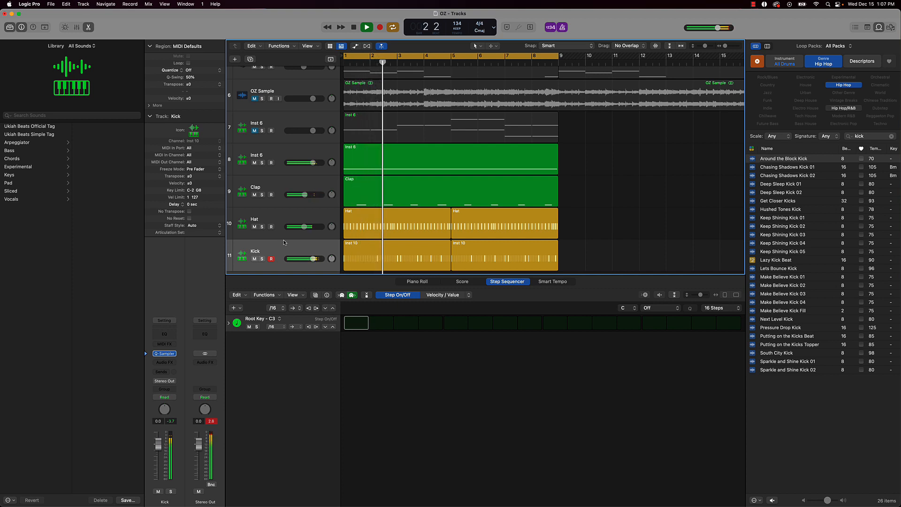
pyautogui.moveTo(314, 261); pyautogui.dragTo(324, 261)
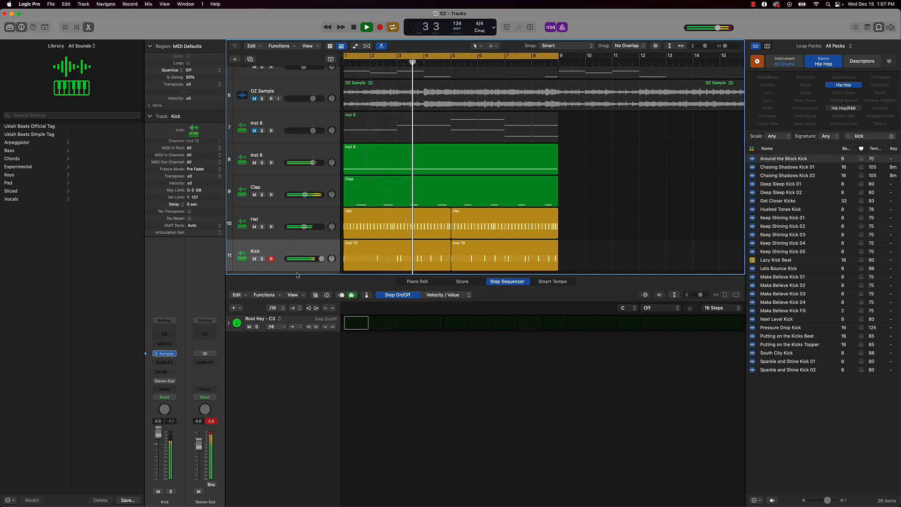
pyautogui.keyDown('alt'); pyautogui.click(319, 259); pyautogui.keyUp('alt')
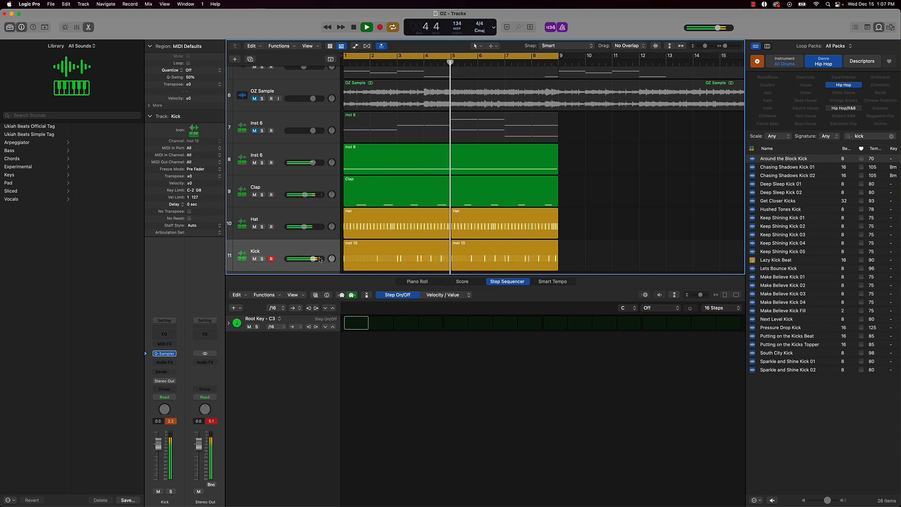
# Open the Kick track's Quick Sampler and raise its Amp volume
pyautogui.click(164, 353)
pyautogui.moveTo(473, 303); pyautogui.dragTo(485, 252)
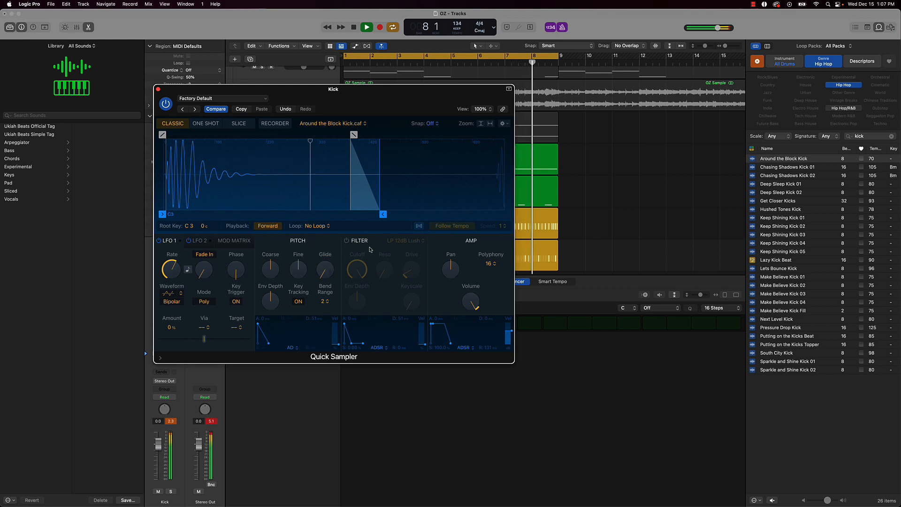
# Enable the kick sampler's filter, raise Drive to 63.7%, and try LP 12dB Creamy before choosing the LP 12dB Sharp type
pyautogui.click(347, 240)
pyautogui.moveTo(412, 269); pyautogui.dragTo(413, 218)
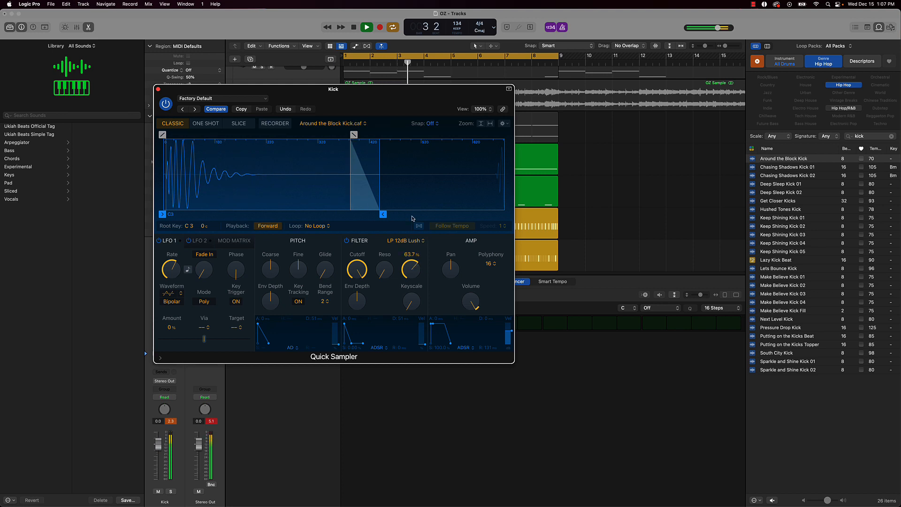
pyautogui.click(407, 241)
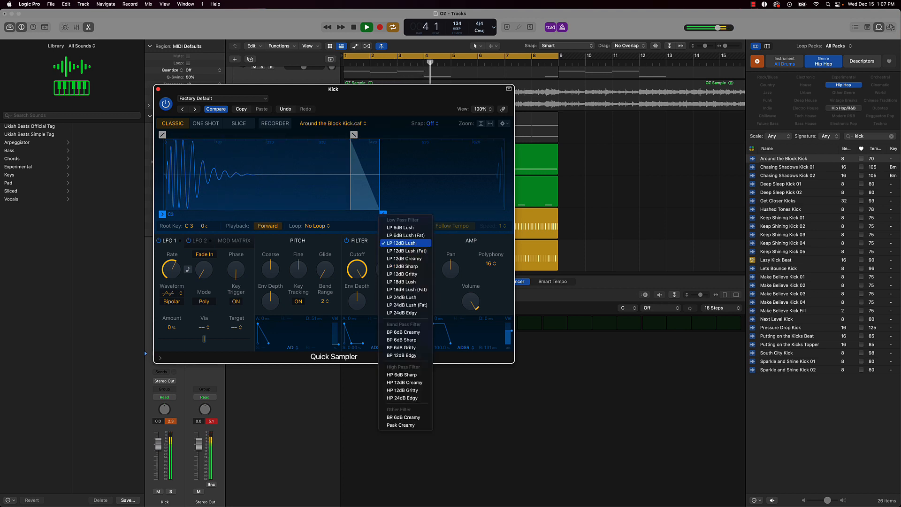
pyautogui.click(412, 259)
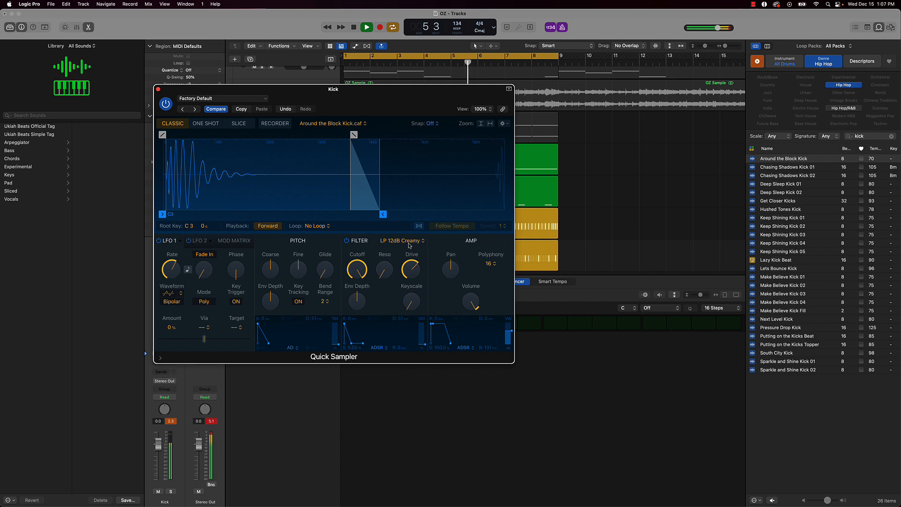
pyautogui.click(408, 242)
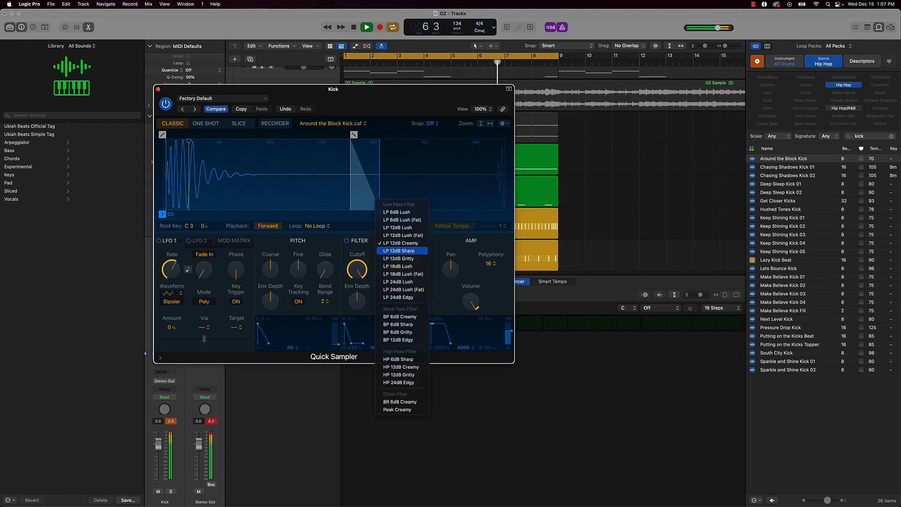
pyautogui.click(411, 251)
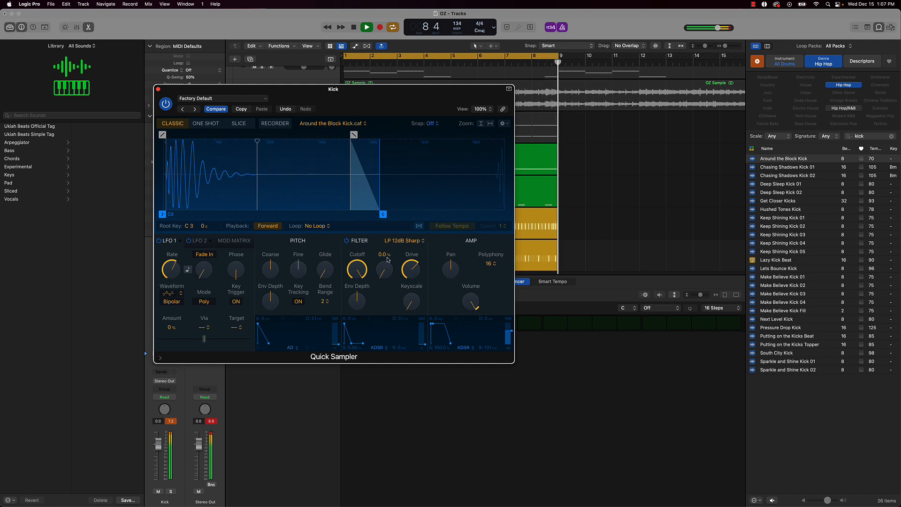
pyautogui.click(159, 90)
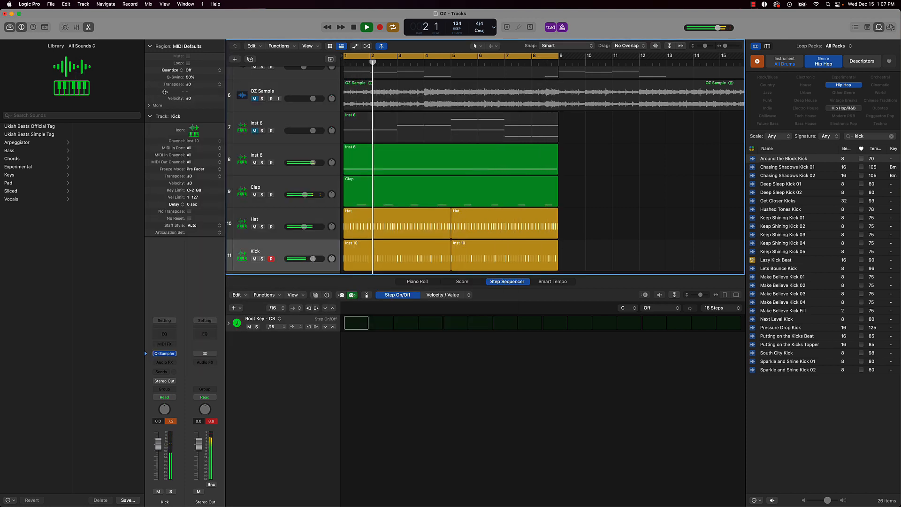
# Select the first kick region, add a hit on step 27 of its 64-step pattern, and play it back
pyautogui.press('space')
pyautogui.click(412, 256)
pyautogui.press('space')
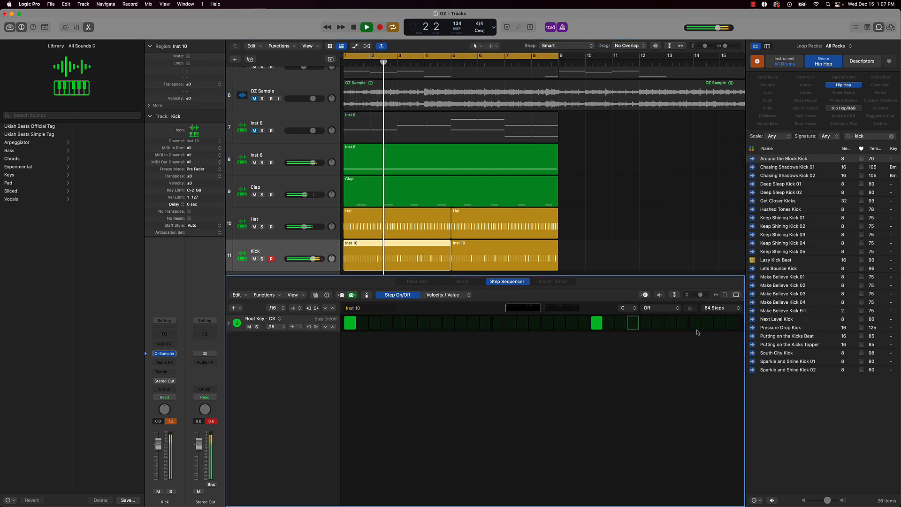
pyautogui.press('space')
pyautogui.click(672, 324)
pyautogui.press('space')
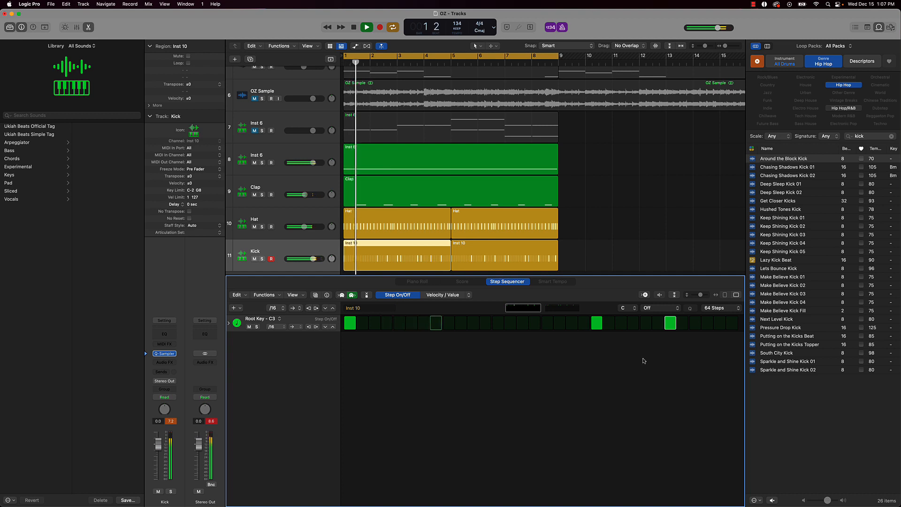
# Add kick hits on steps 7 and 13 of the first kick region, playing the beat back between edits
pyautogui.press('space')
pyautogui.press('space')
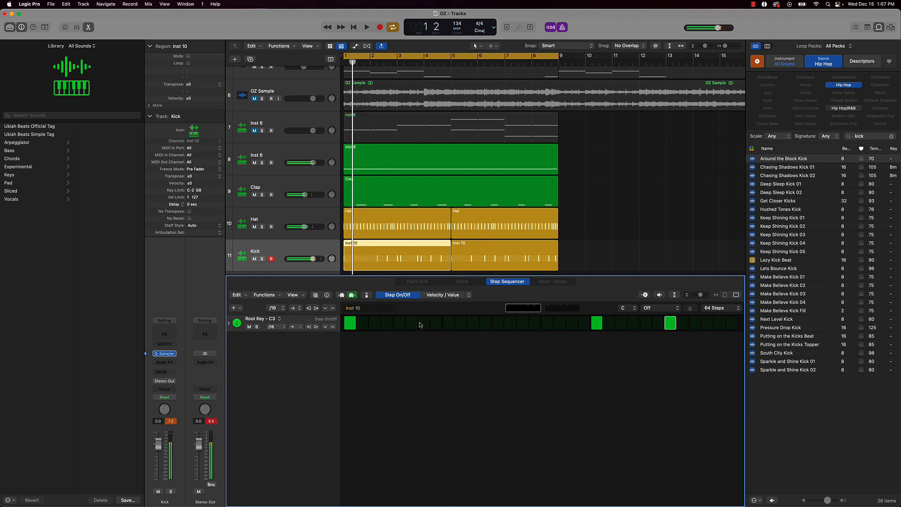
pyautogui.click(424, 323)
pyautogui.press('space')
pyautogui.press('space')
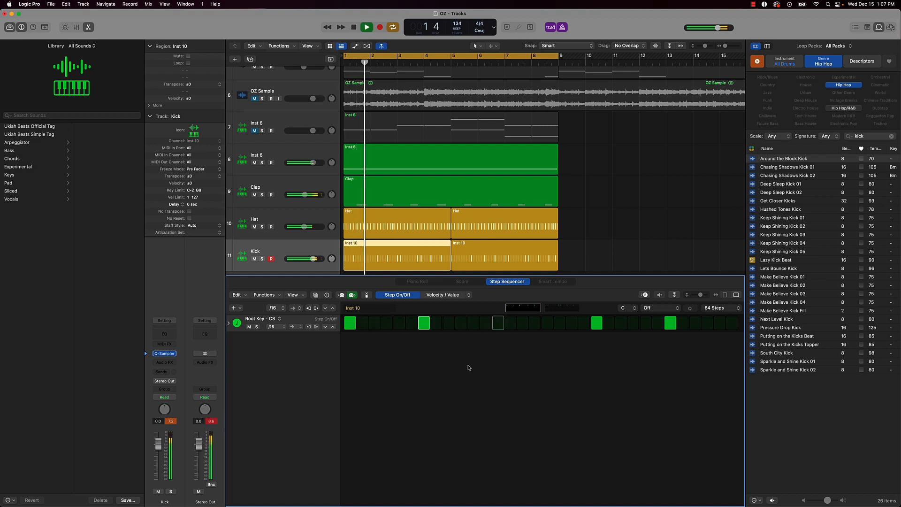
pyautogui.press('space')
pyautogui.press('space')
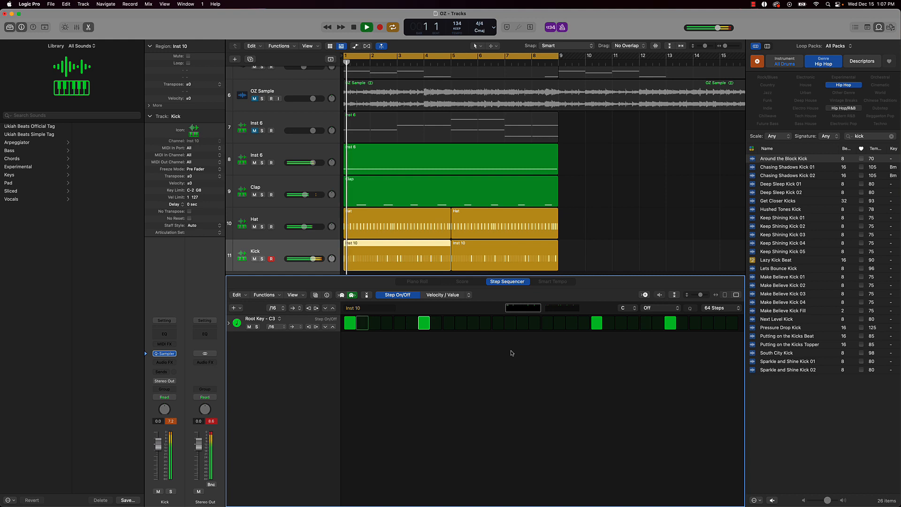
pyautogui.click(498, 323)
pyautogui.press('space')
pyautogui.press('space')
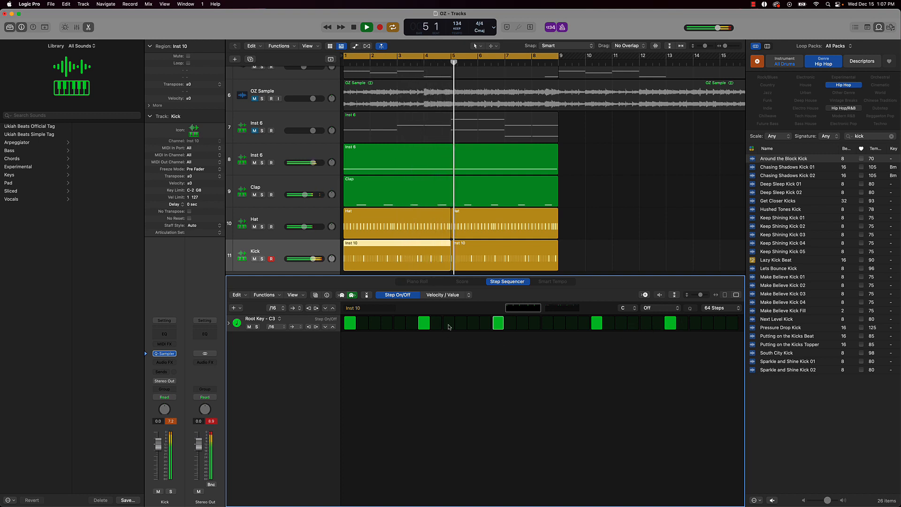
# Add a kick hit on step 31 of the first kick region and resume playback
pyautogui.press('space')
pyautogui.click(436, 261)
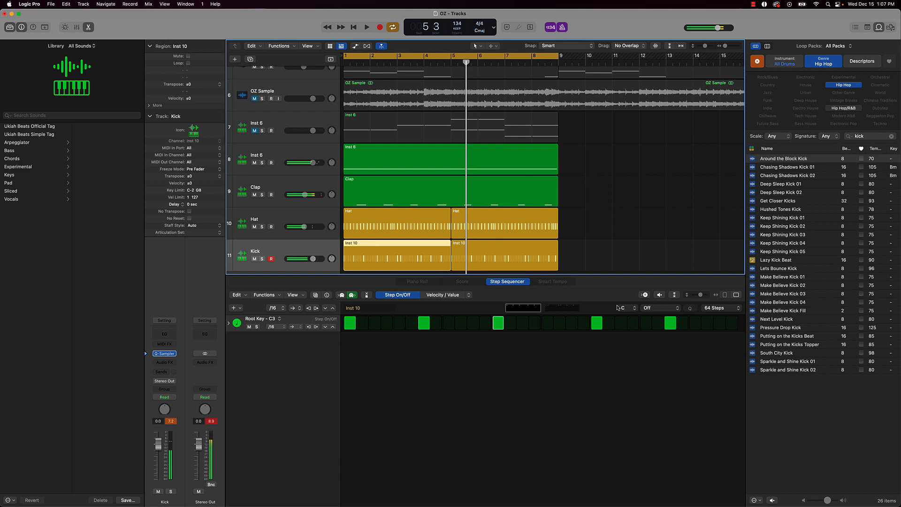
pyautogui.click(564, 307)
pyautogui.click(719, 324)
pyautogui.press('space')
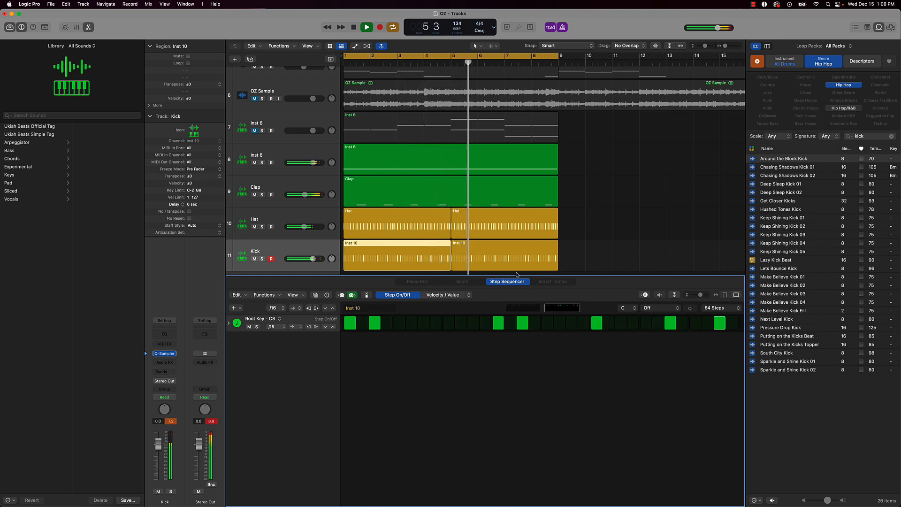
# In the second kick region, remove the hit on step 35, add one on step 39, and play back the result
pyautogui.click(562, 262)
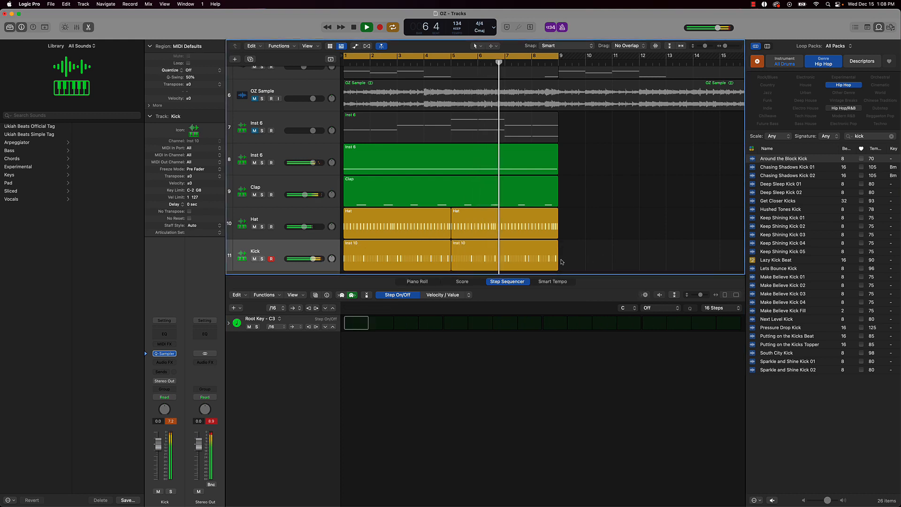
pyautogui.click(500, 260)
pyautogui.press('space')
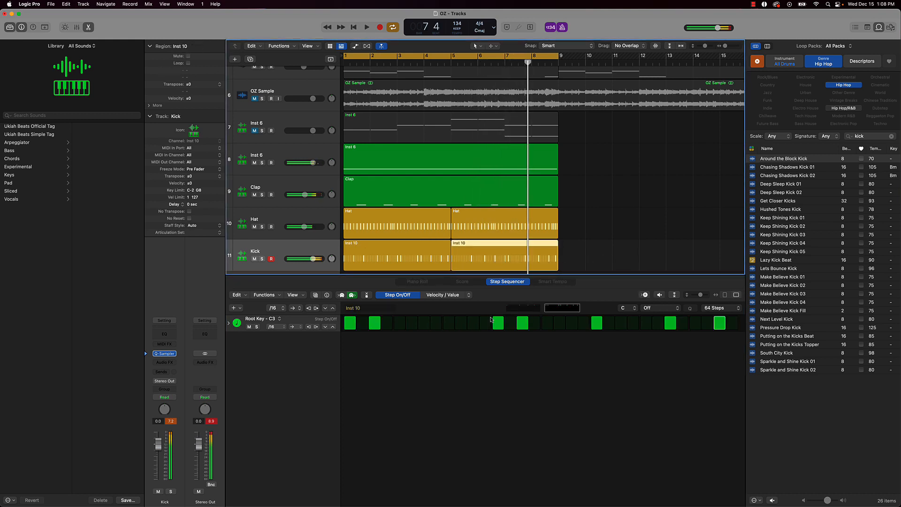
pyautogui.click(528, 310)
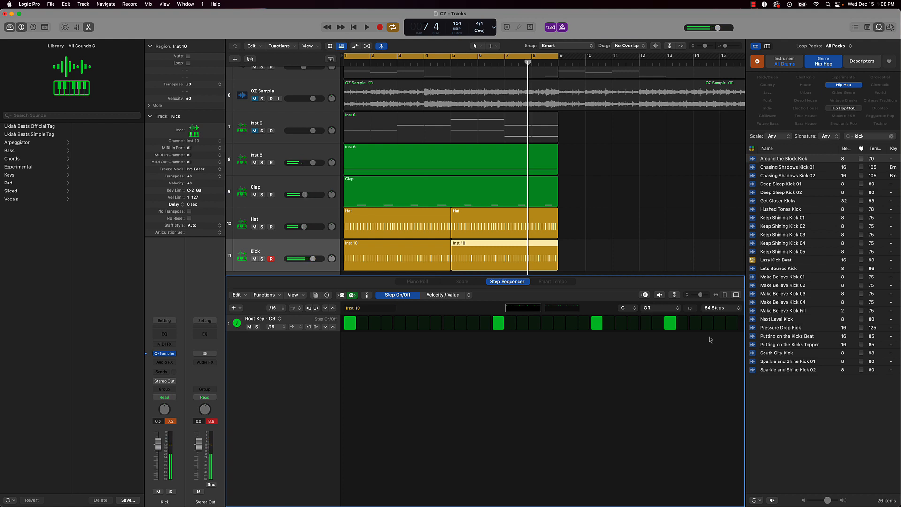
pyautogui.click(557, 308)
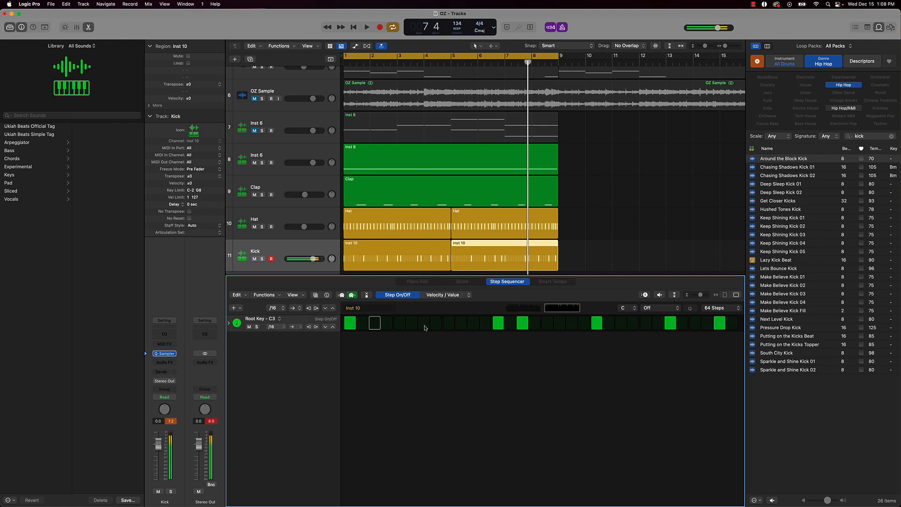
pyautogui.click(424, 324)
pyautogui.press('space')
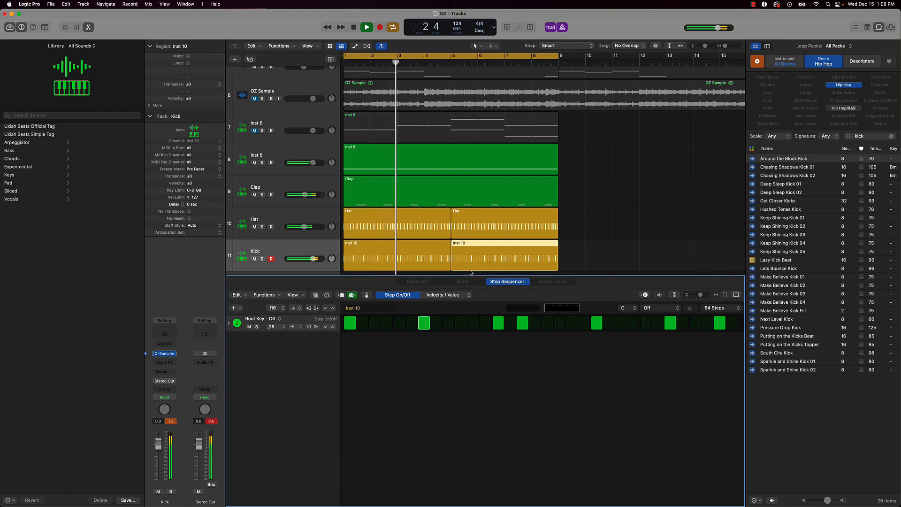
# In the first kick region, replace the hit on step 35 with one on step 39 and play back the beat
pyautogui.click(444, 266)
pyautogui.press('space')
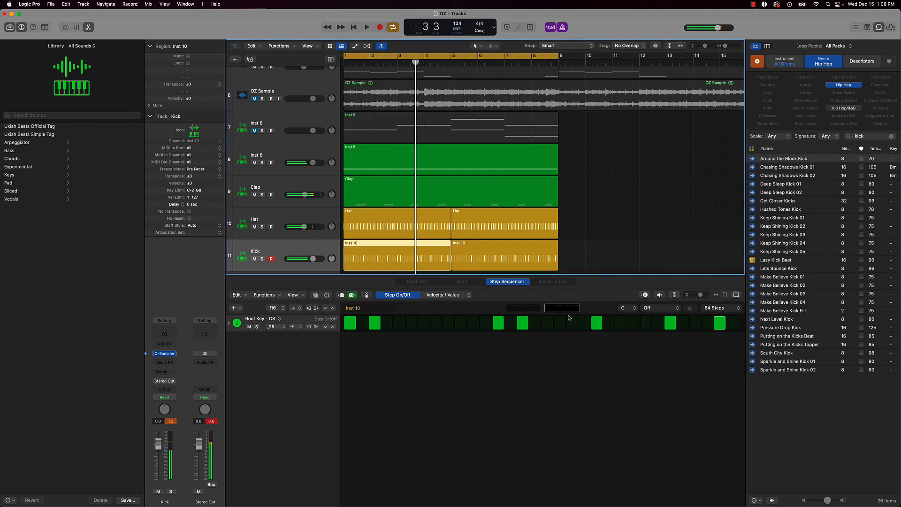
pyautogui.click(535, 309)
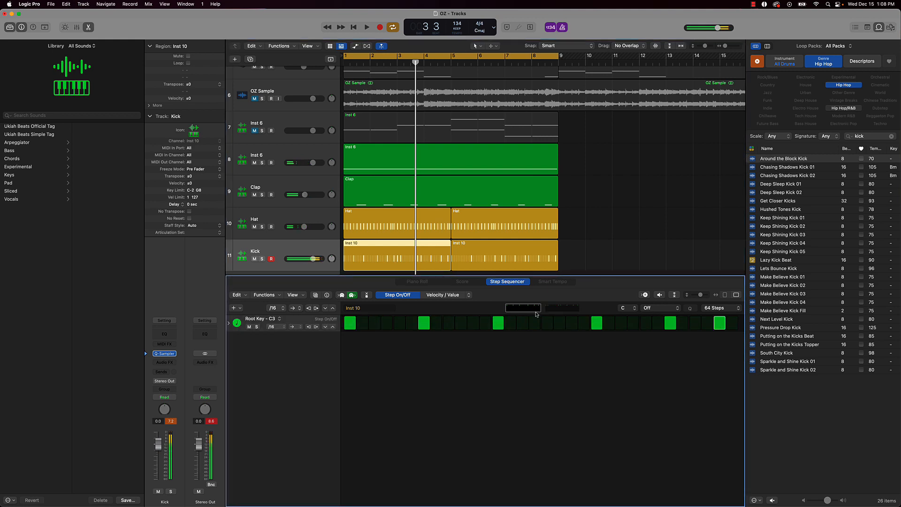
pyautogui.click(554, 308)
pyautogui.click(374, 323)
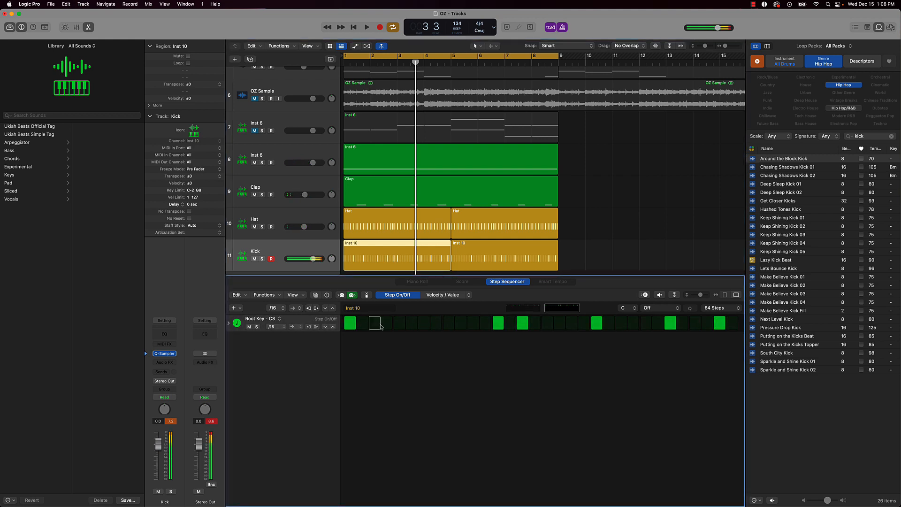
pyautogui.click(424, 323)
pyautogui.press('space')
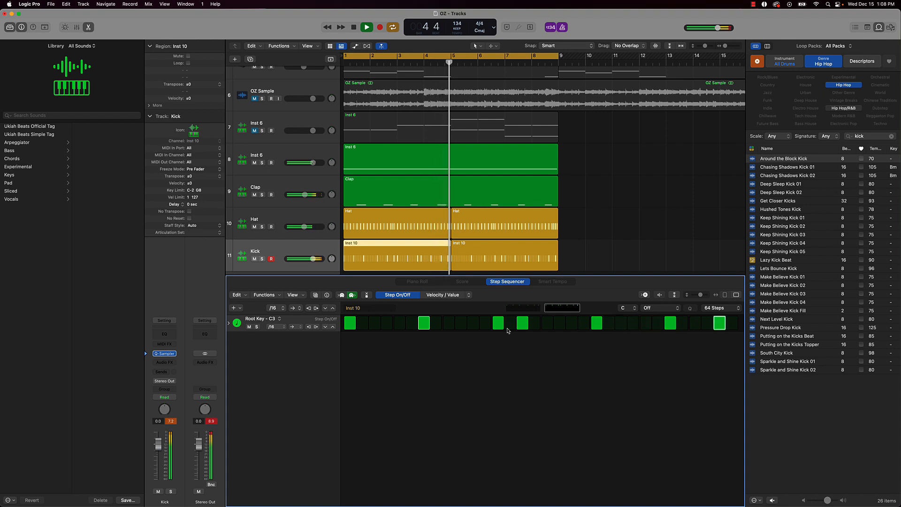
# Check the second kick region's steps during playback, deselect it, and stop playback
pyautogui.click(477, 251)
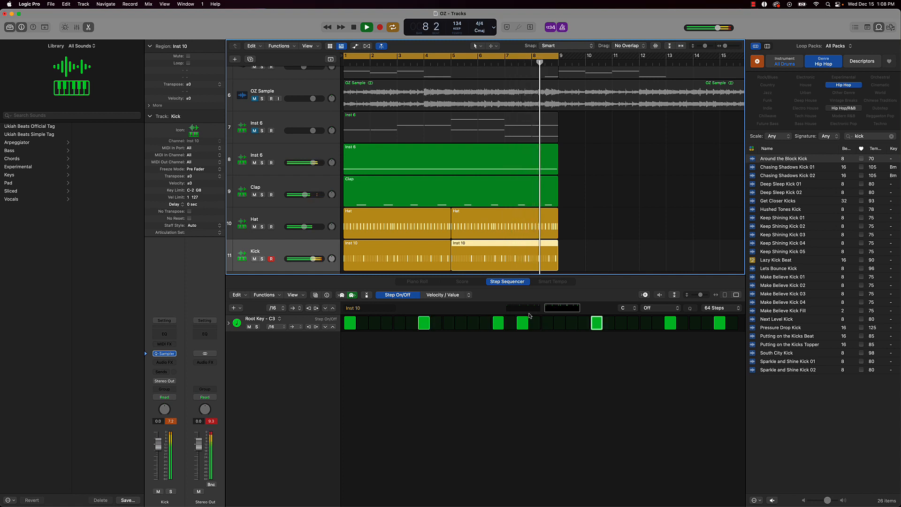
pyautogui.click(587, 254)
pyautogui.press('space')
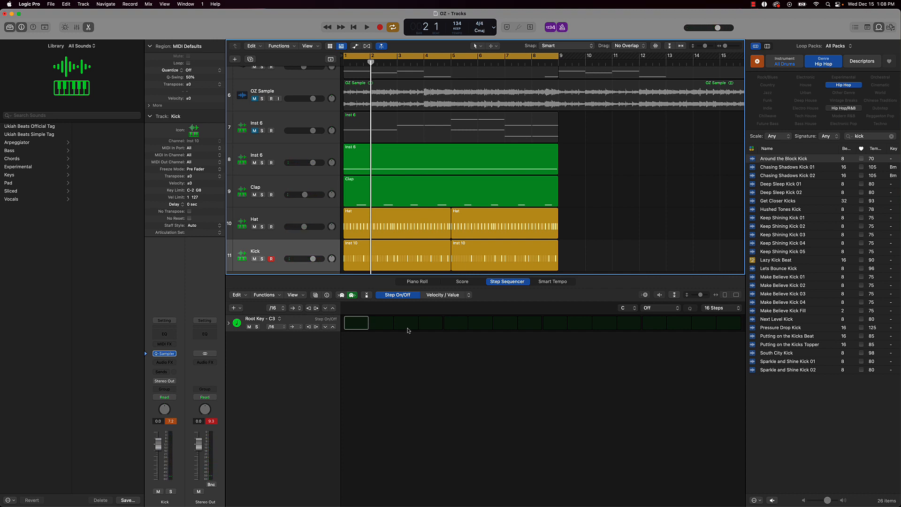
pyautogui.click(878, 26)
pyautogui.scroll(-1, 644, 137)
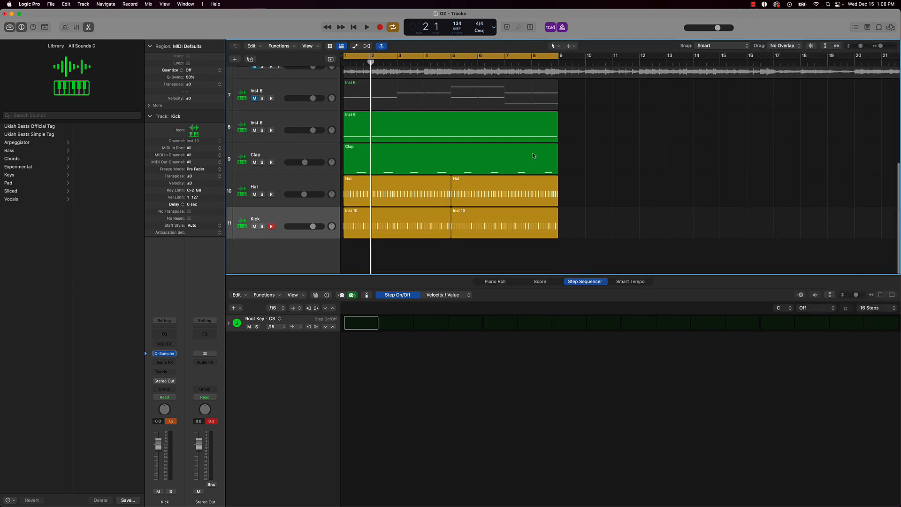
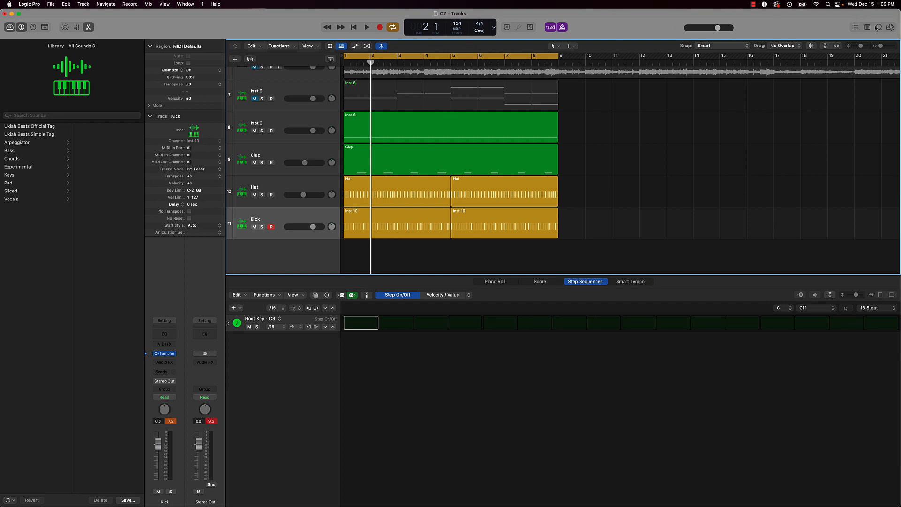
pyautogui.click(878, 27)
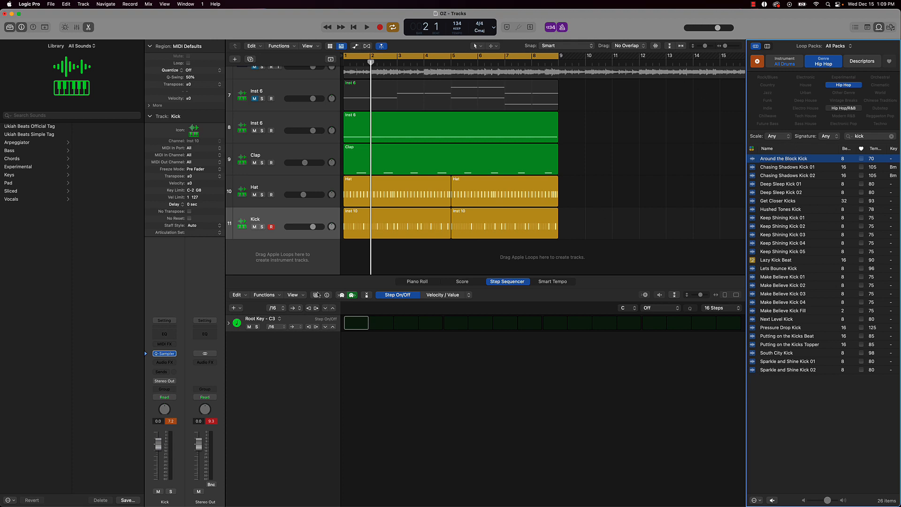
# Reopen the Kick track's Quick Sampler and move its window to the middle of the workspace
pyautogui.click(170, 354)
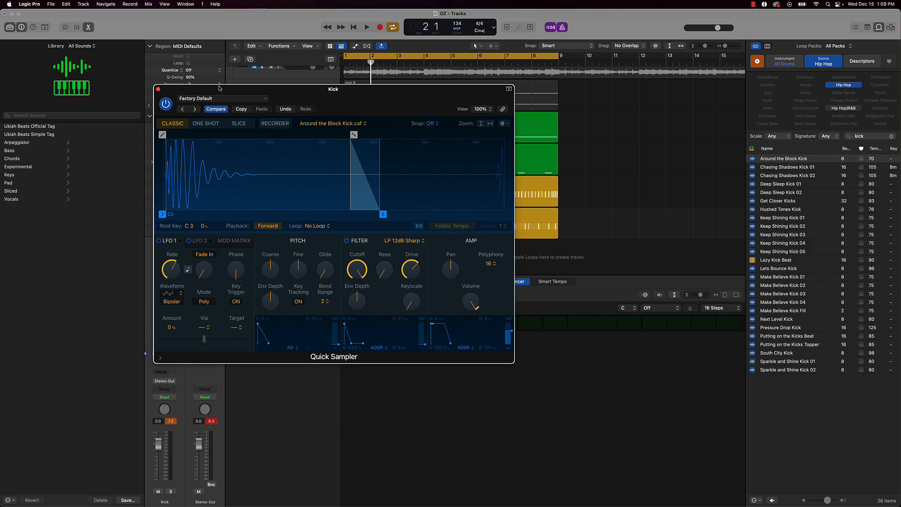
pyautogui.moveTo(289, 95); pyautogui.dragTo(374, 245)
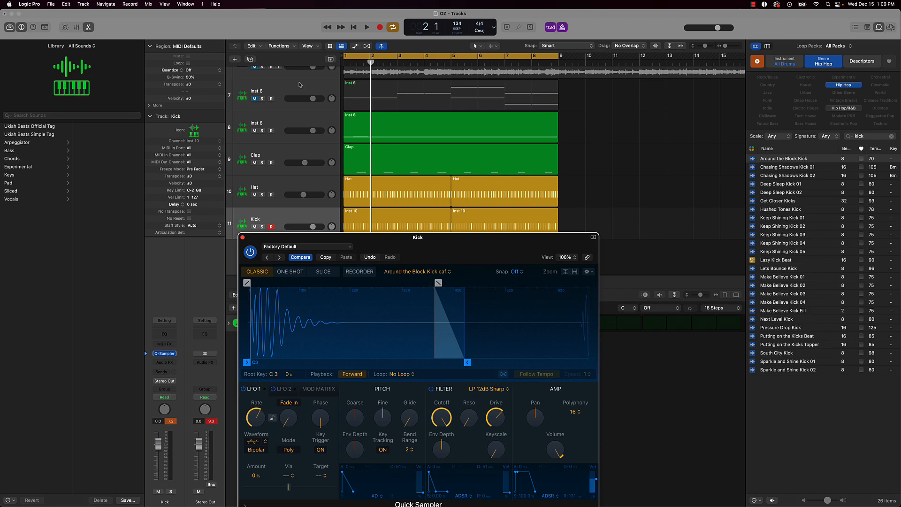
pyautogui.moveTo(457, 255); pyautogui.dragTo(454, 140)
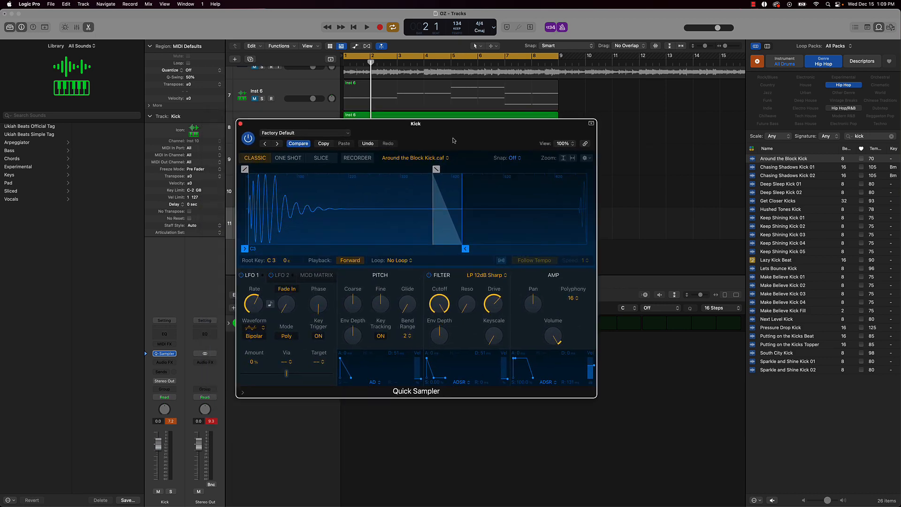
# Save the current Quick Sampler settings as a new preset named "punch kick" in the Quick Sampler folder
pyautogui.click(292, 135)
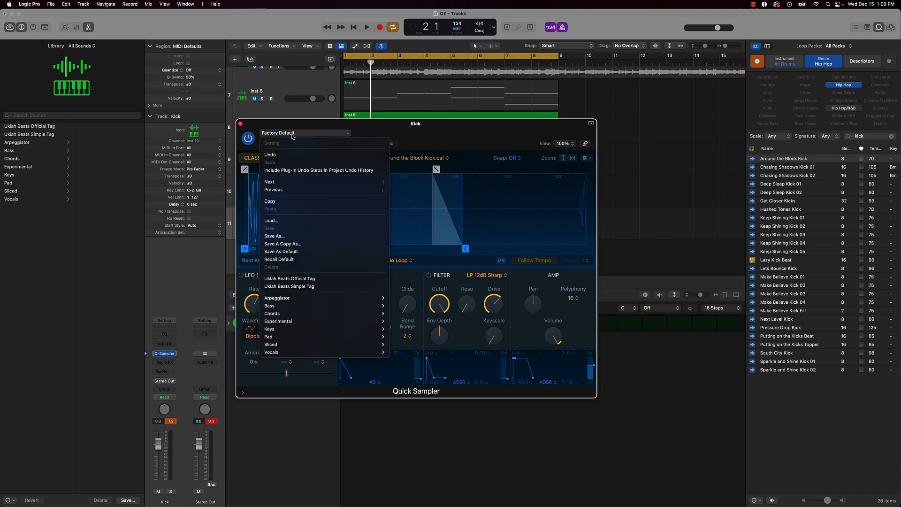
pyautogui.click(297, 240)
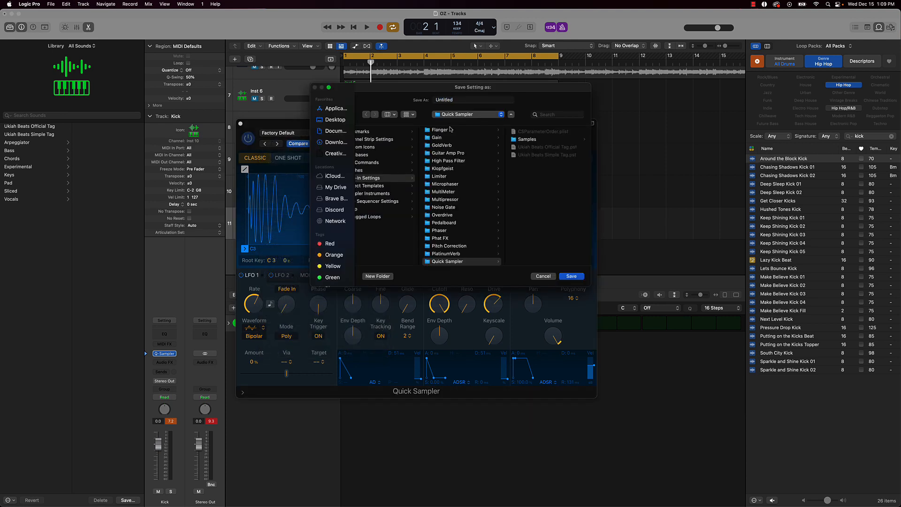
pyautogui.doubleClick(455, 100)
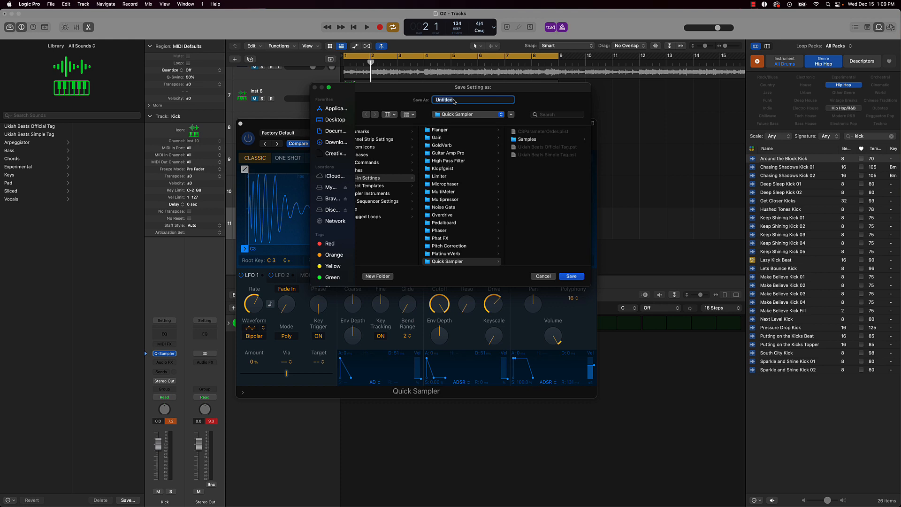
pyautogui.write('s')
pyautogui.press('BackSpace')
pyautogui.write('p')
pyautogui.press('BackSpace')
pyautogui.write('punch kick')
pyautogui.click(571, 277)
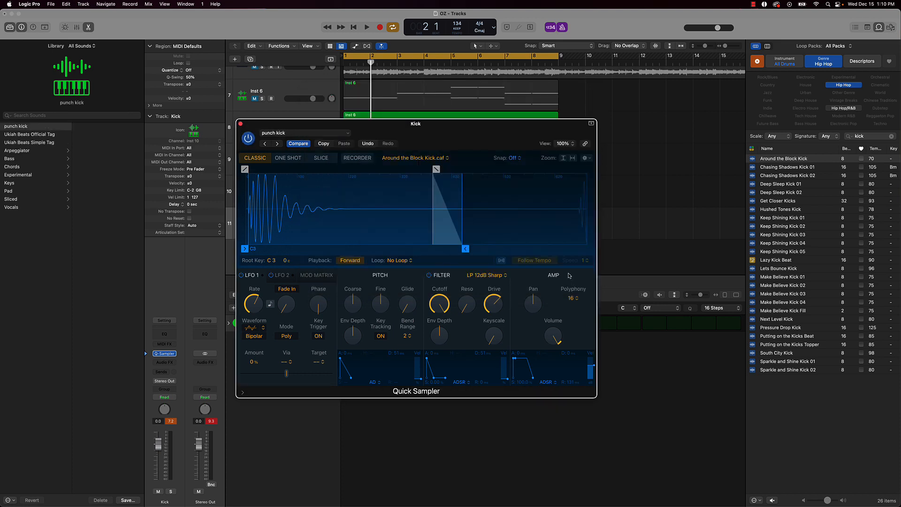
# Close the Kick track's Quick Sampler and create one new software instrument track using Quick Sampler (Single Sample)
pyautogui.click(240, 124)
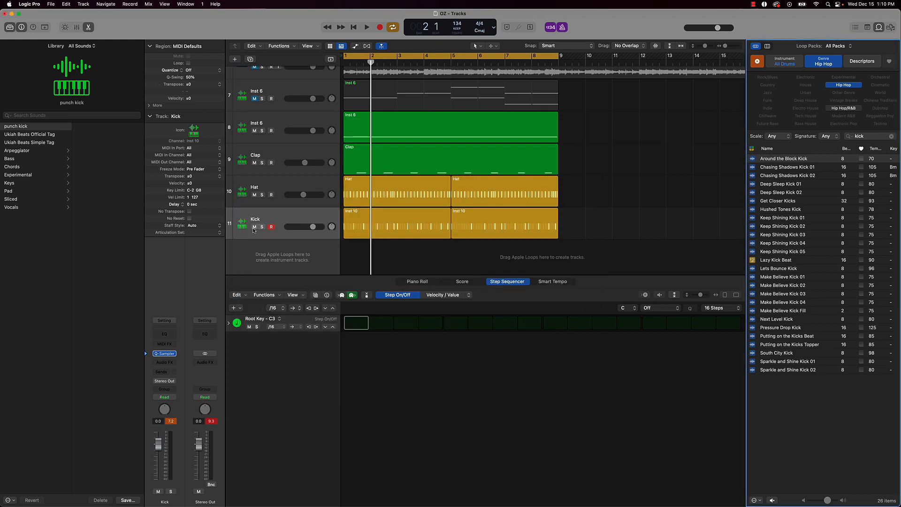
pyautogui.click(235, 60)
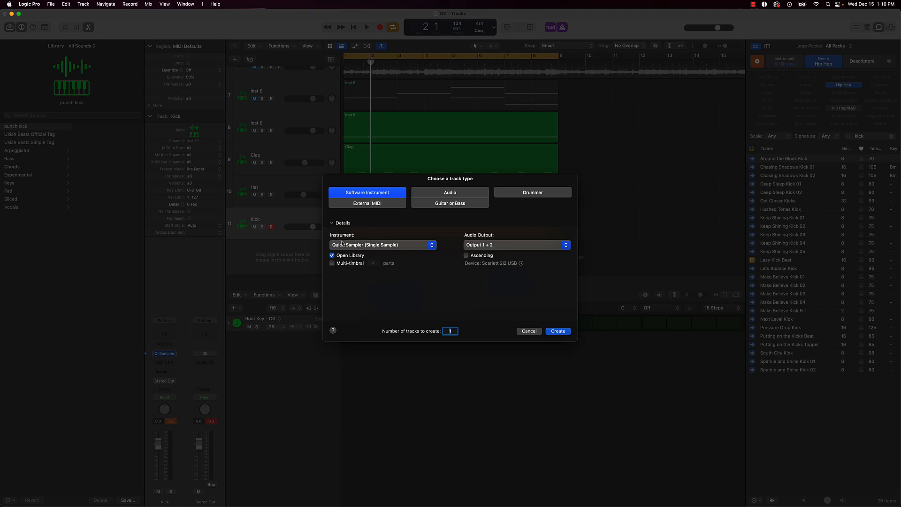
pyautogui.click(557, 331)
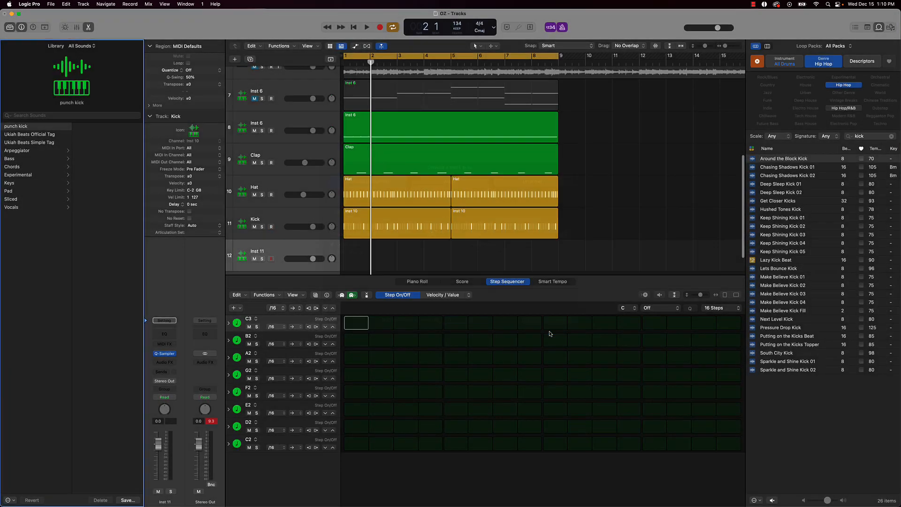
# Open Quick Sampler on the new instrument track and load the saved preset file punch kick.pst
pyautogui.click(168, 355)
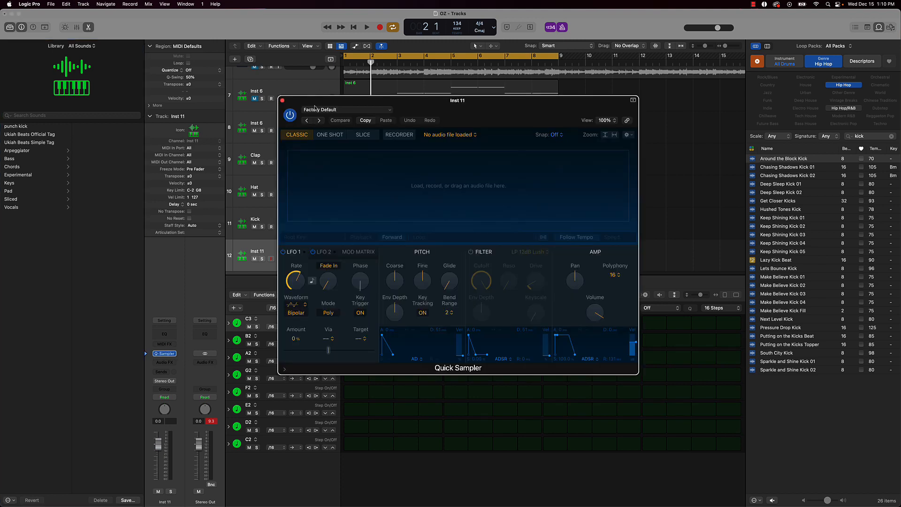
pyautogui.click(330, 111)
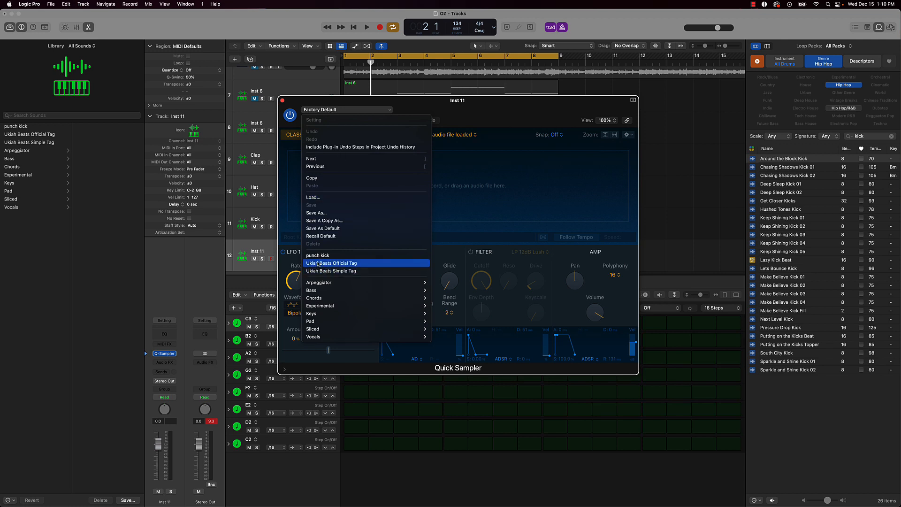
pyautogui.click(326, 198)
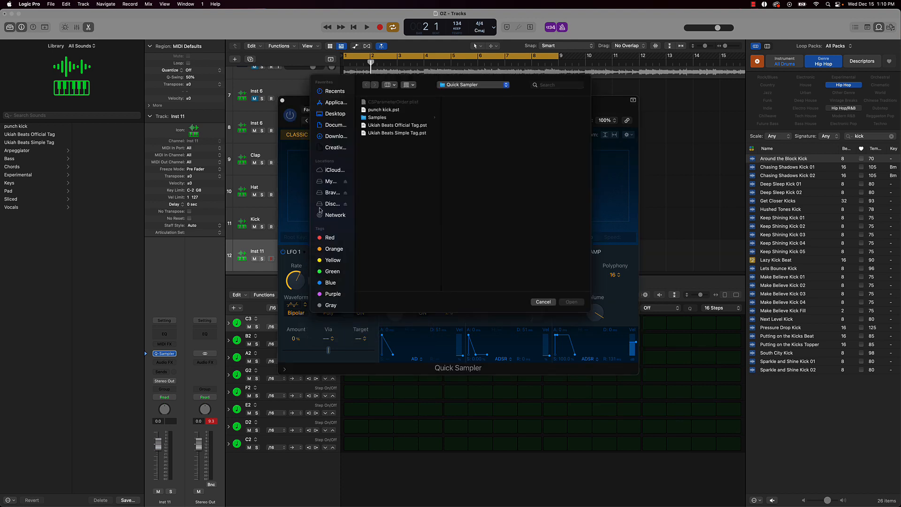
pyautogui.click(378, 110)
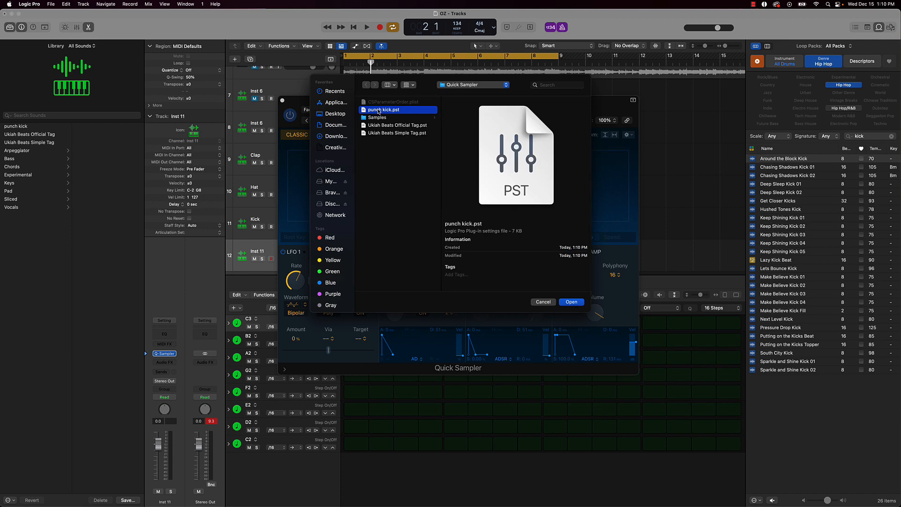
pyautogui.doubleClick(379, 110)
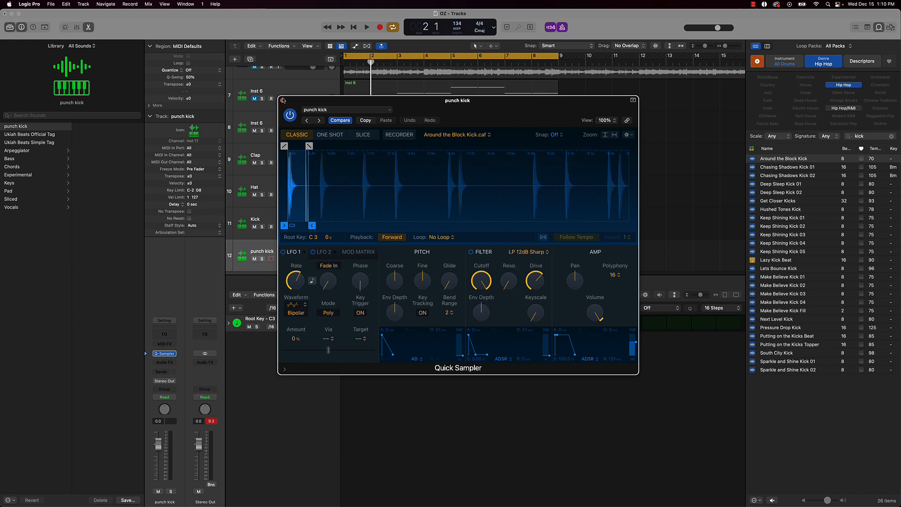
# Close the sampler window and delete the punch kick test track
pyautogui.click(283, 100)
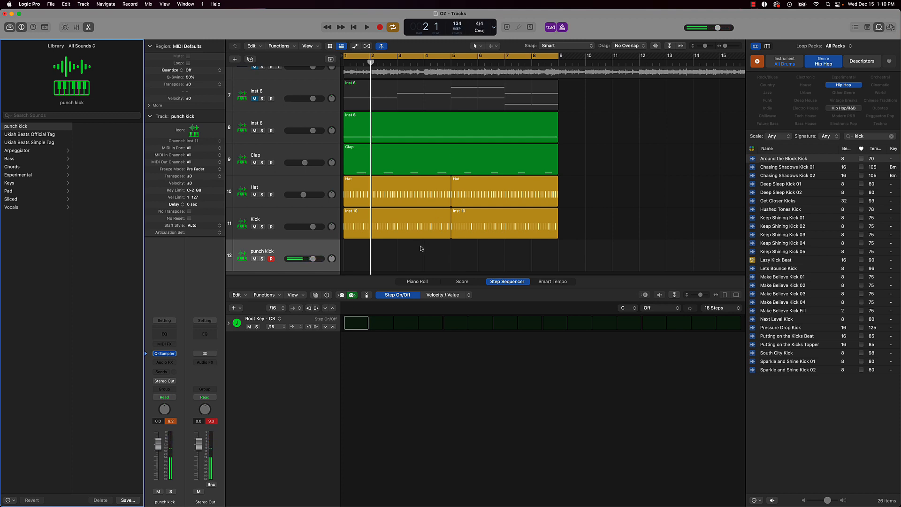
pyautogui.click(394, 254)
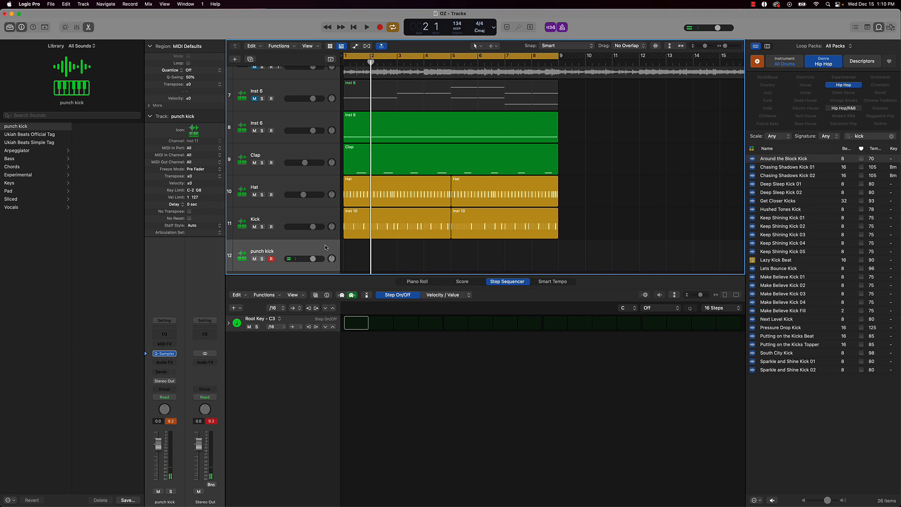
pyautogui.press('super+BackSpace')
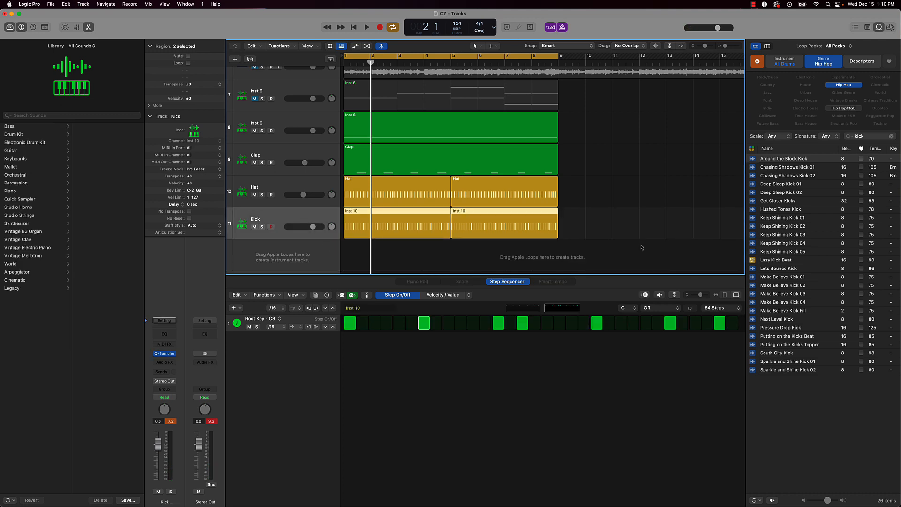
# Hide the loop browser and clear the peak level readings on the Kick and Stereo Out channels
pyautogui.click(892, 27)
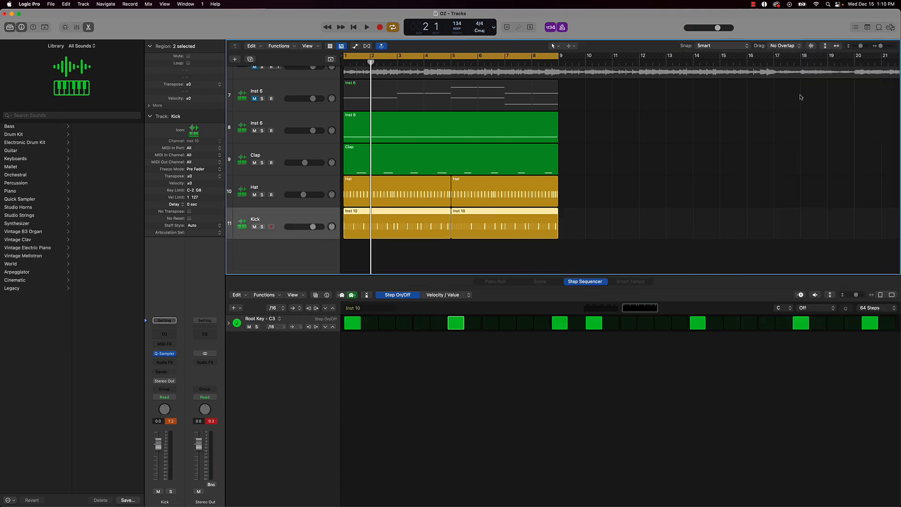
pyautogui.click(675, 175)
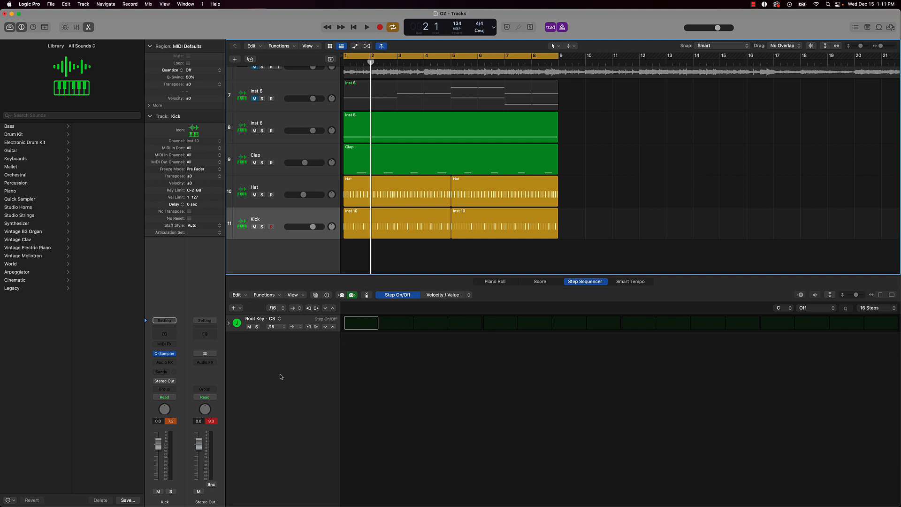
pyautogui.click(211, 422)
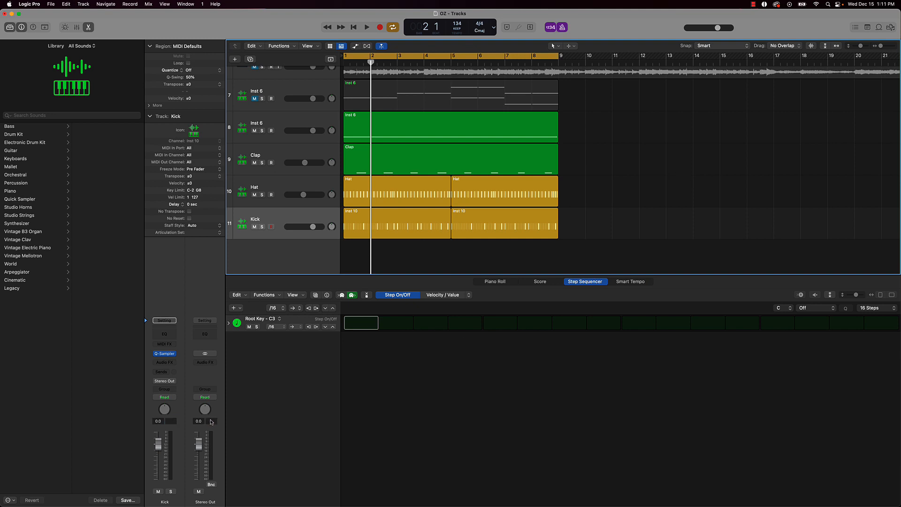